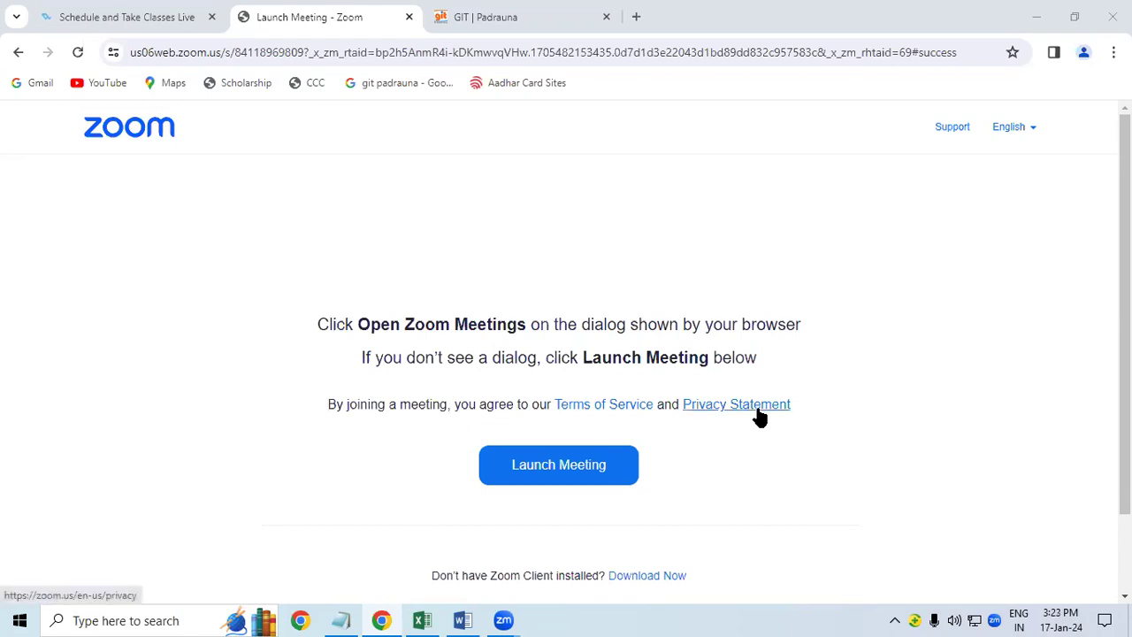
Switch to Word and close the open document without saving its changes.
click(463, 620)
key(alt+F4)
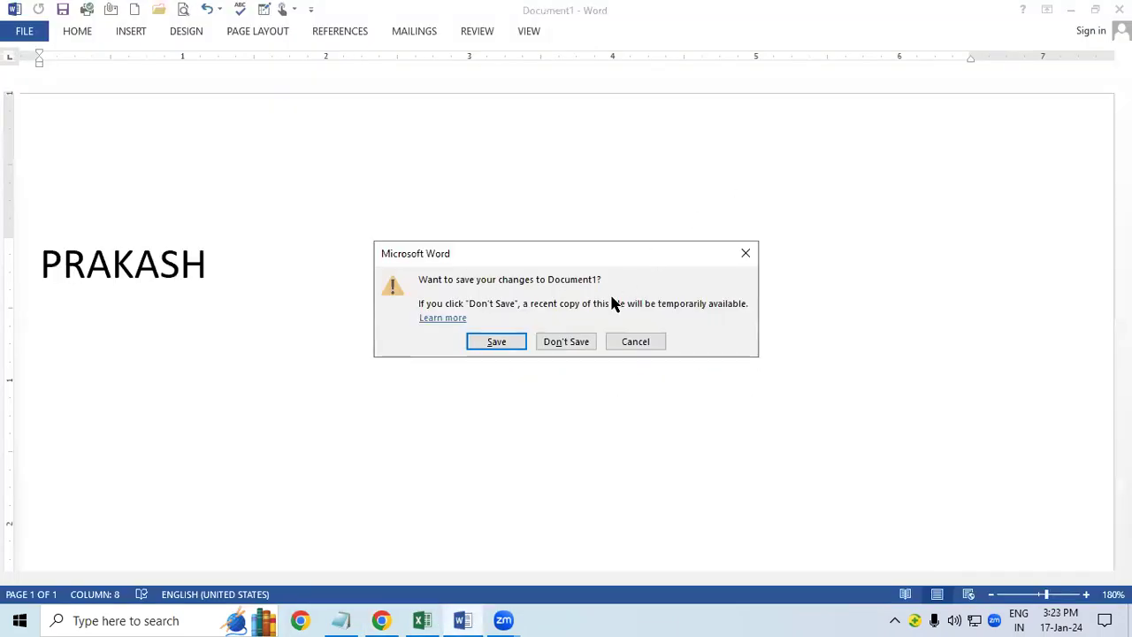
click(567, 341)
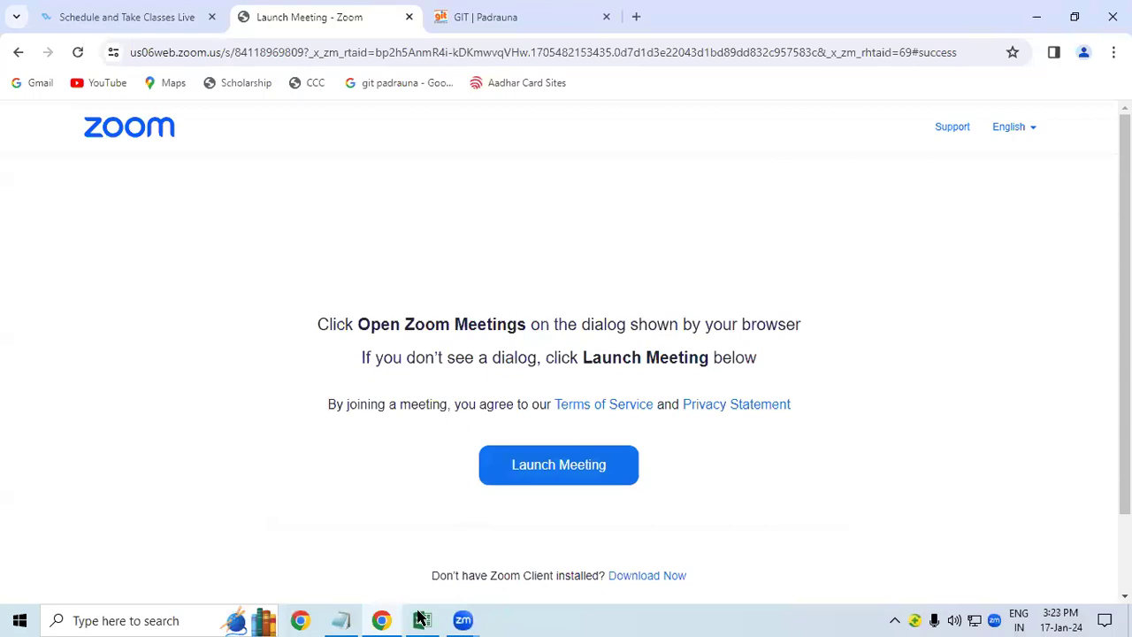
Close the Excel workbook without saving its changes, and close the empty Notepad window.
click(422, 620)
key(alt+F4)
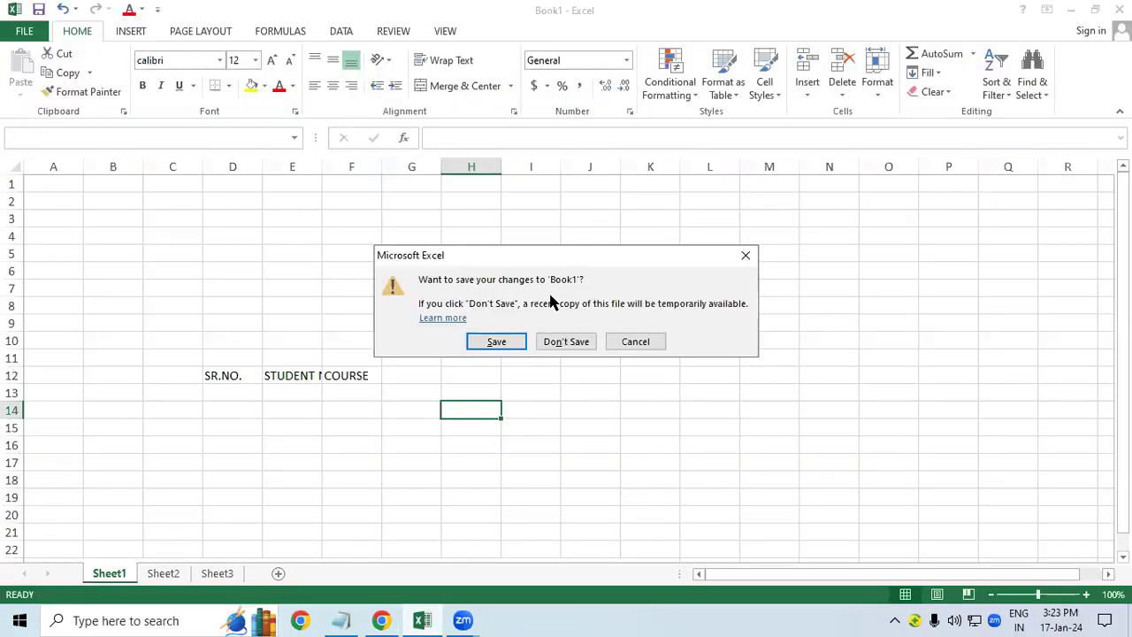
click(566, 342)
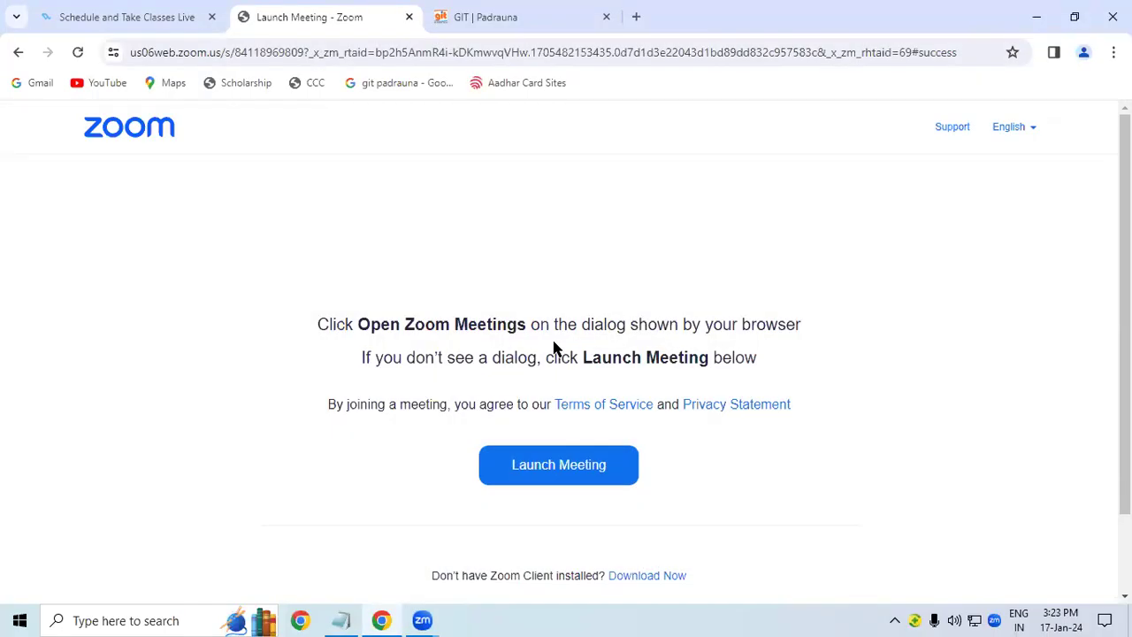
click(342, 620)
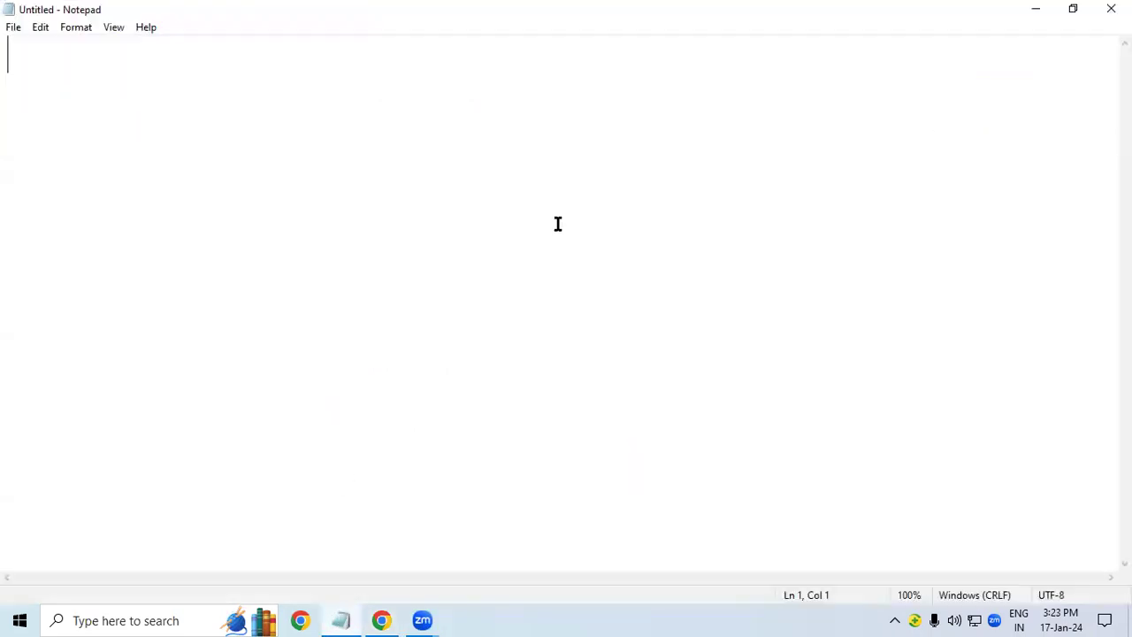
click(1105, 9)
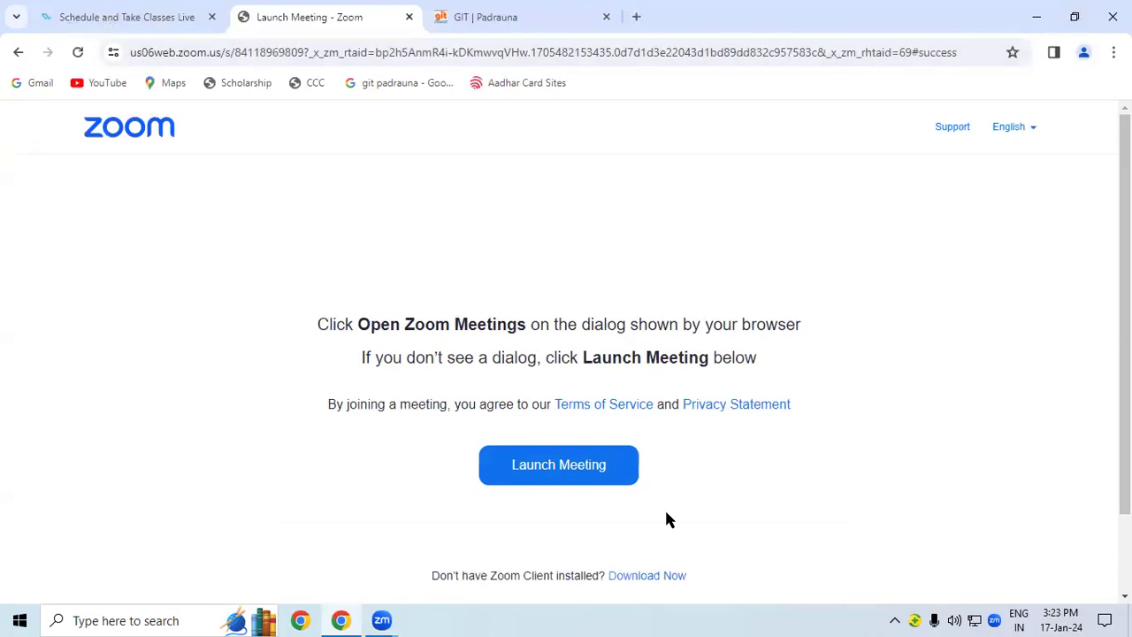
Handwrite "ms word" in red over the page framed by lines, and clear the annotations.
drag(345, 274, 389, 232)
mouse_move(409, 210)
mouse_down()
mouse_move(409, 237)
mouse_move(389, 251)
mouse_up()
mouse_move(432, 205)
mouse_down()
mouse_move(454, 216)
mouse_move(498, 182)
mouse_move(529, 194)
mouse_move(527, 209)
mouse_up()
drag(335, 310, 555, 221)
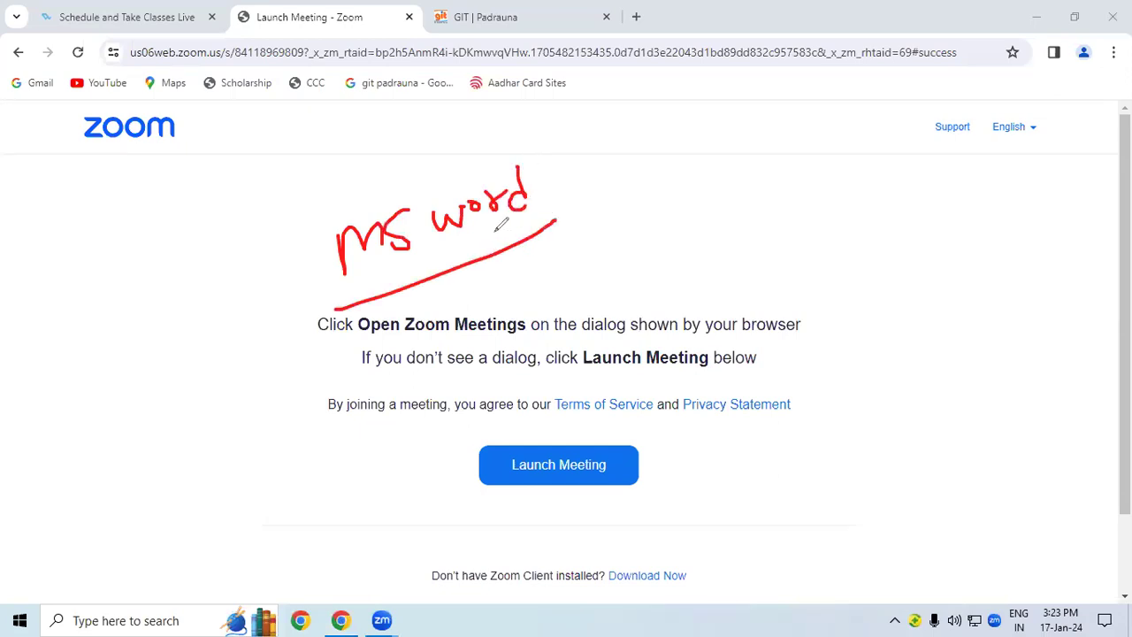
drag(285, 219, 520, 146)
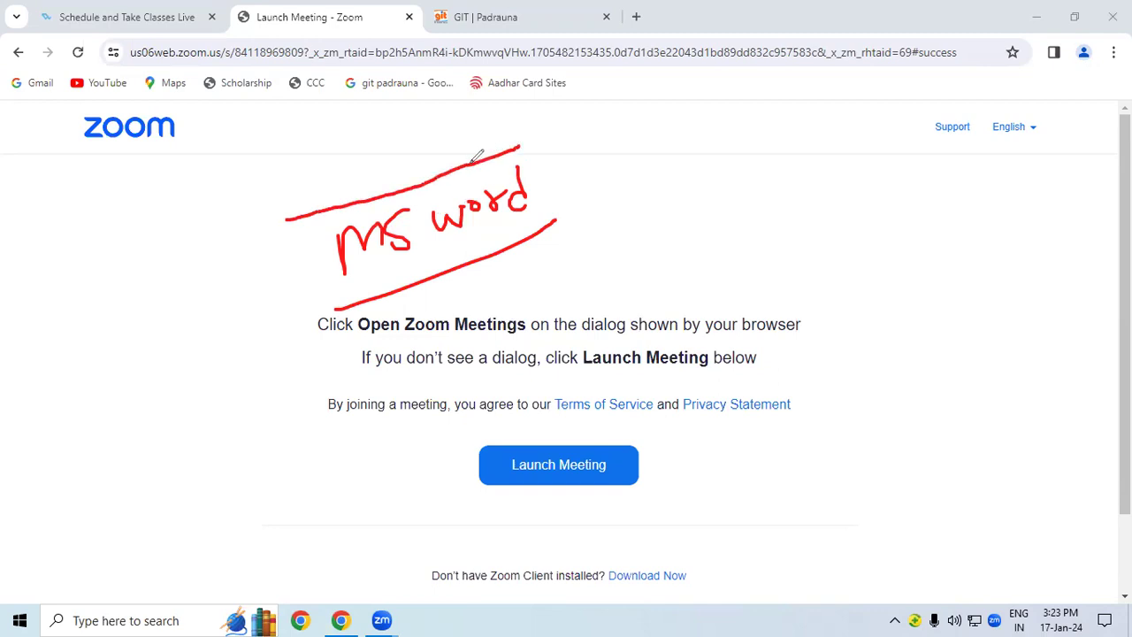
mouse_move(691, 141)
mouse_down()
mouse_move(748, 145)
mouse_move(724, 189)
mouse_move(749, 205)
mouse_move(759, 193)
mouse_move(748, 213)
mouse_up()
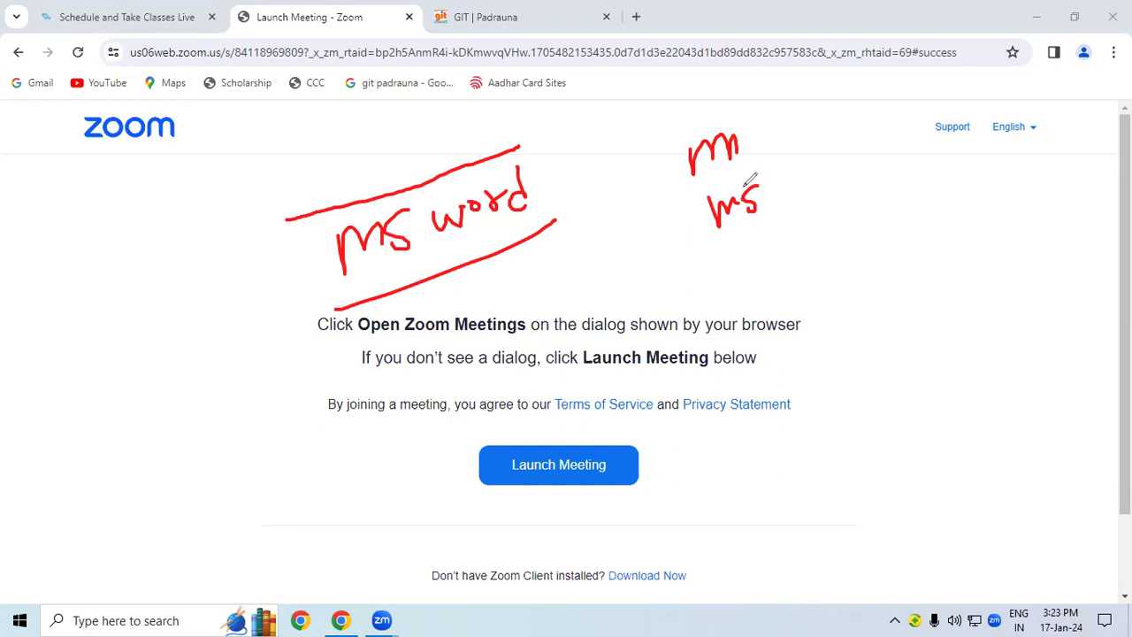
drag(295, 236, 298, 284)
drag(537, 167, 540, 208)
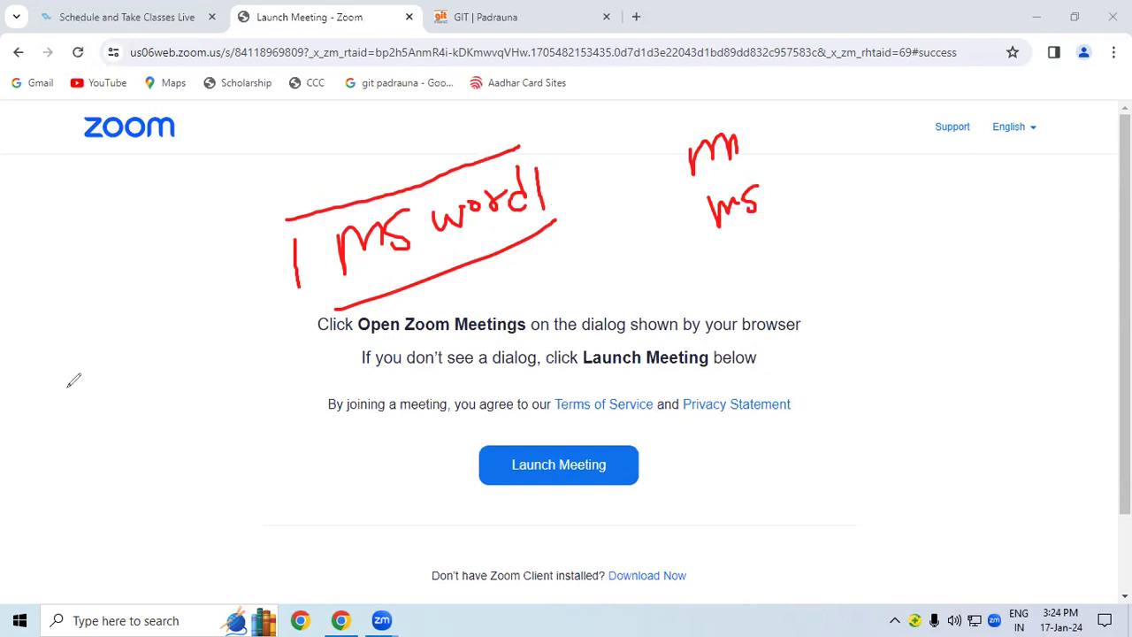
key(Escape)
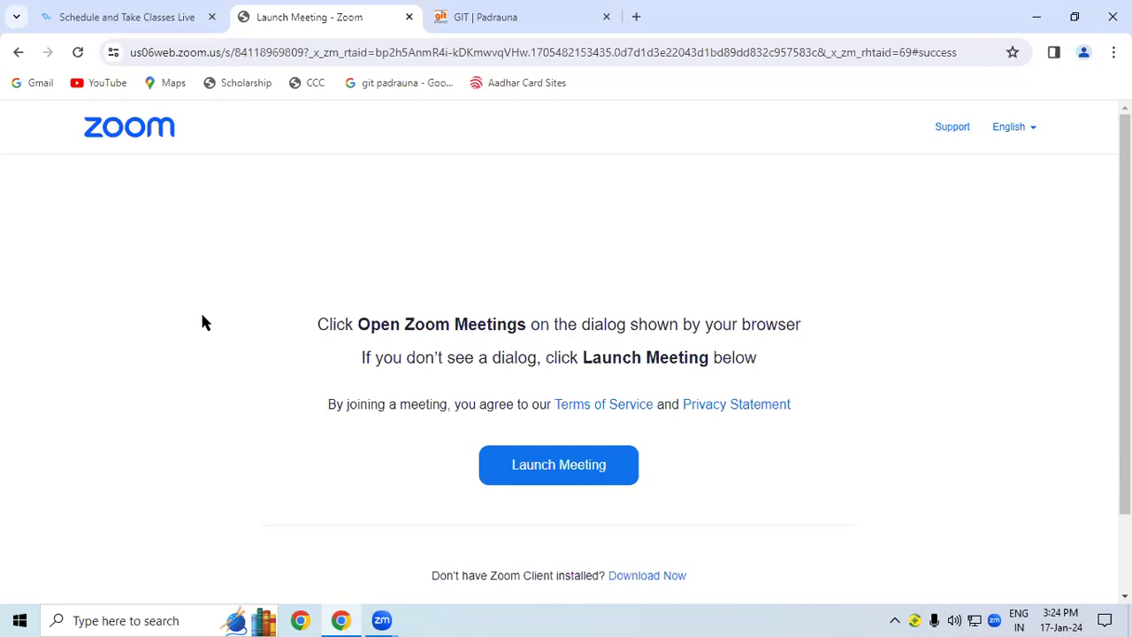
Launch Word with the Run command winword, and close it from its start screen.
key(super+r)
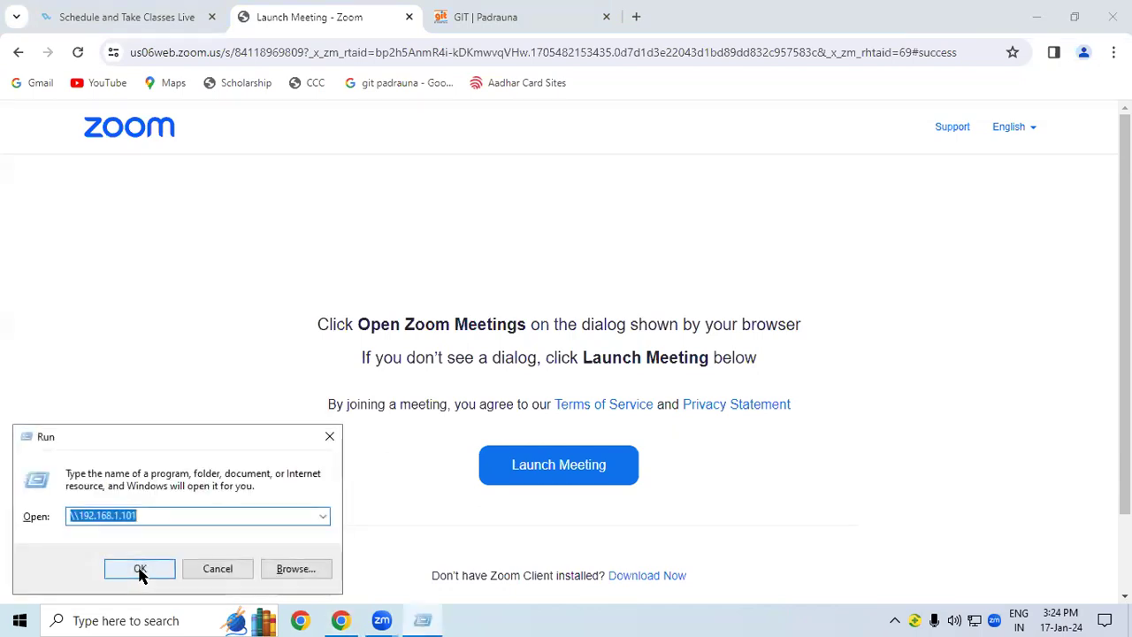
text(winw)
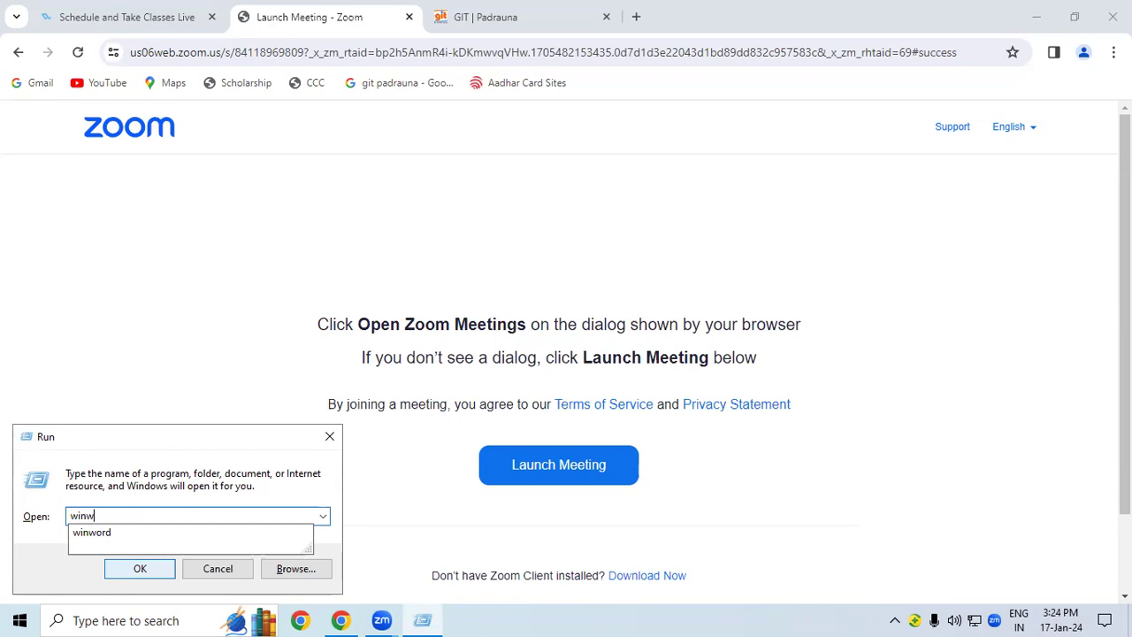
key(Down)
click(139, 568)
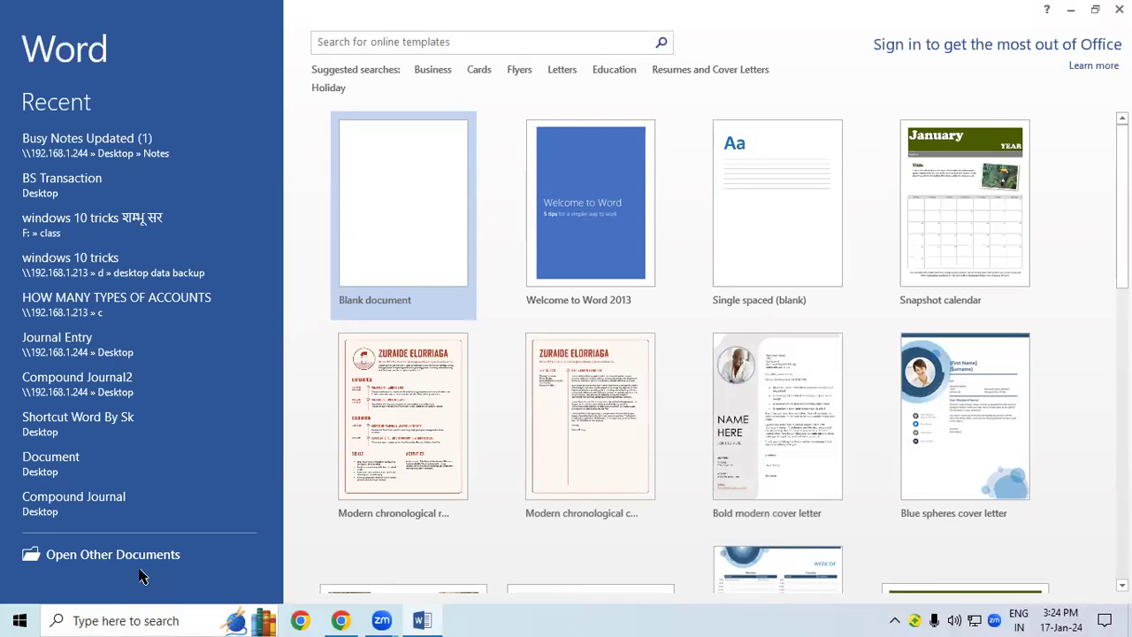
key(Escape)
click(1119, 9)
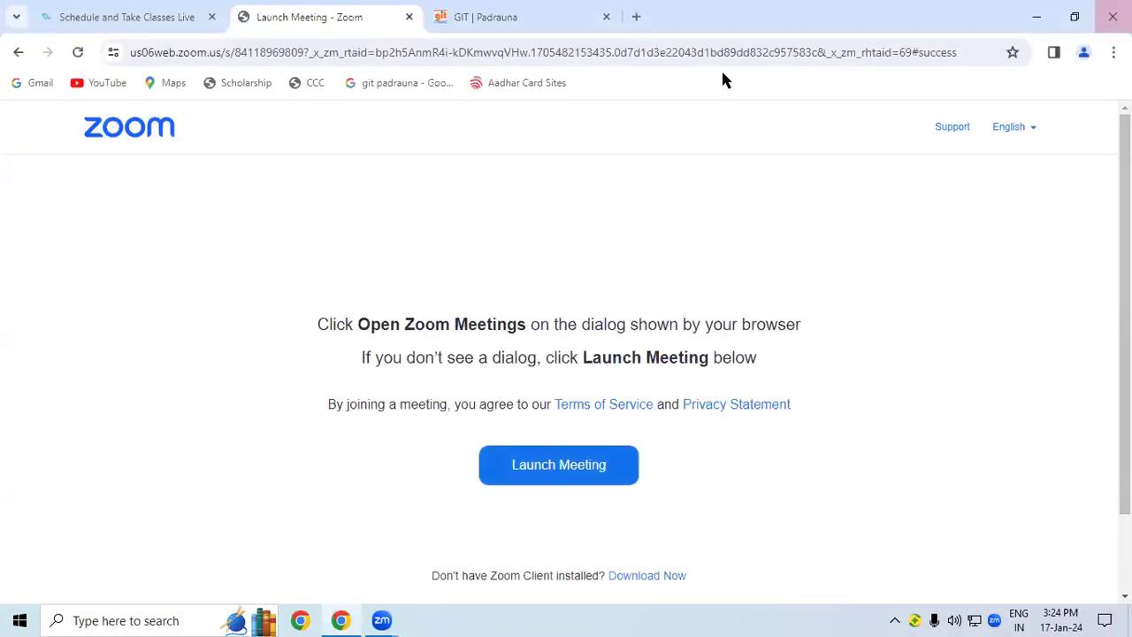
Search Windows for "word" and dismiss the results.
click(88, 620)
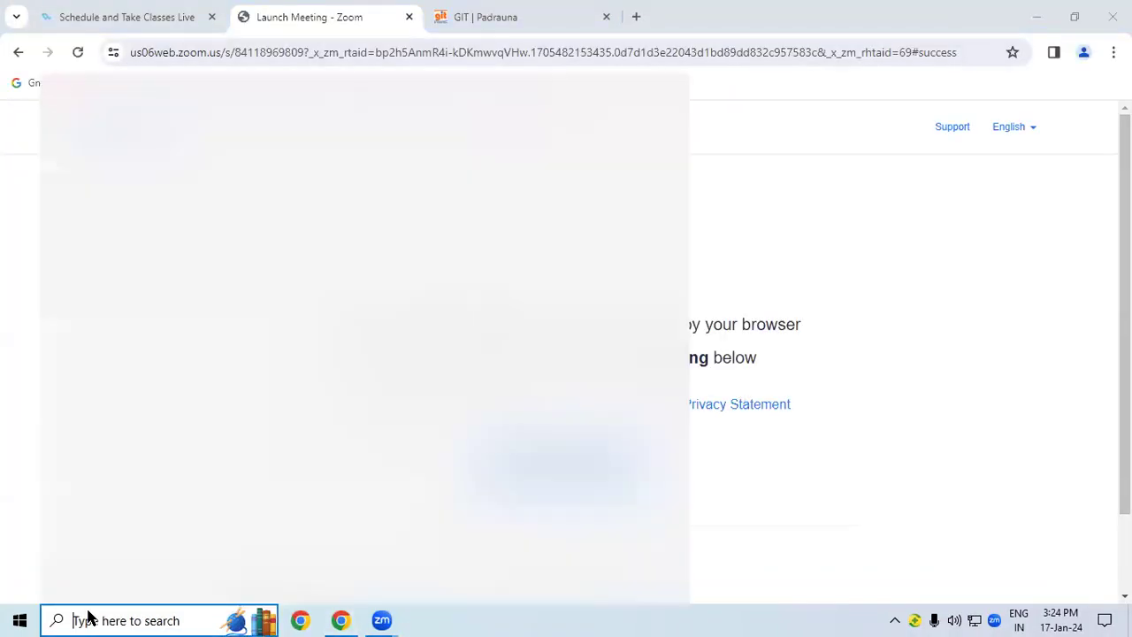
text(word)
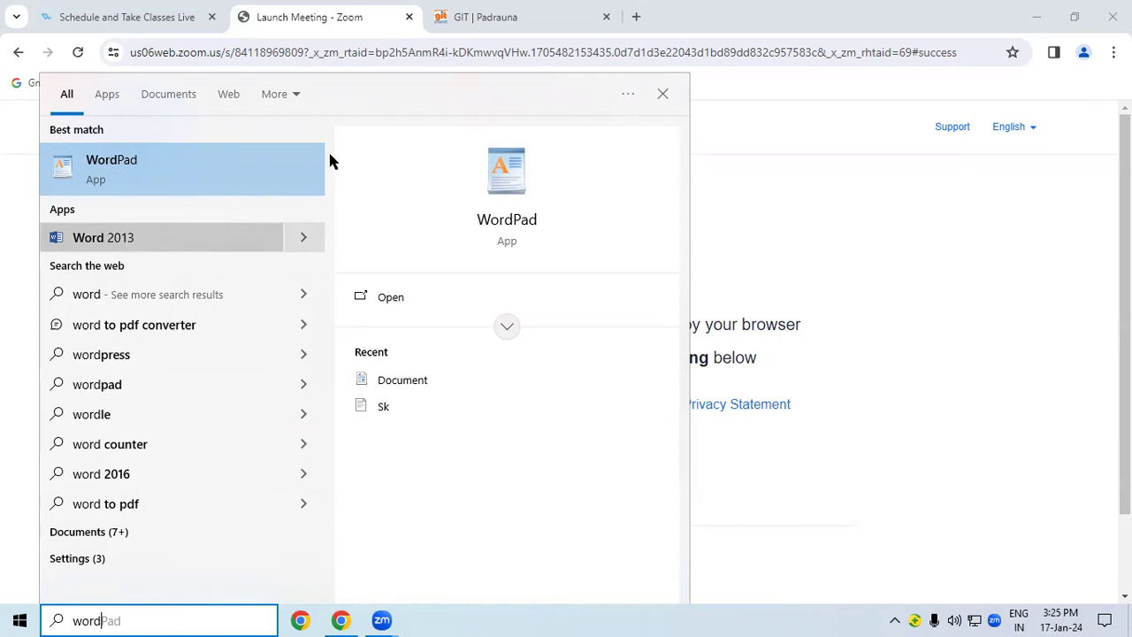
click(807, 222)
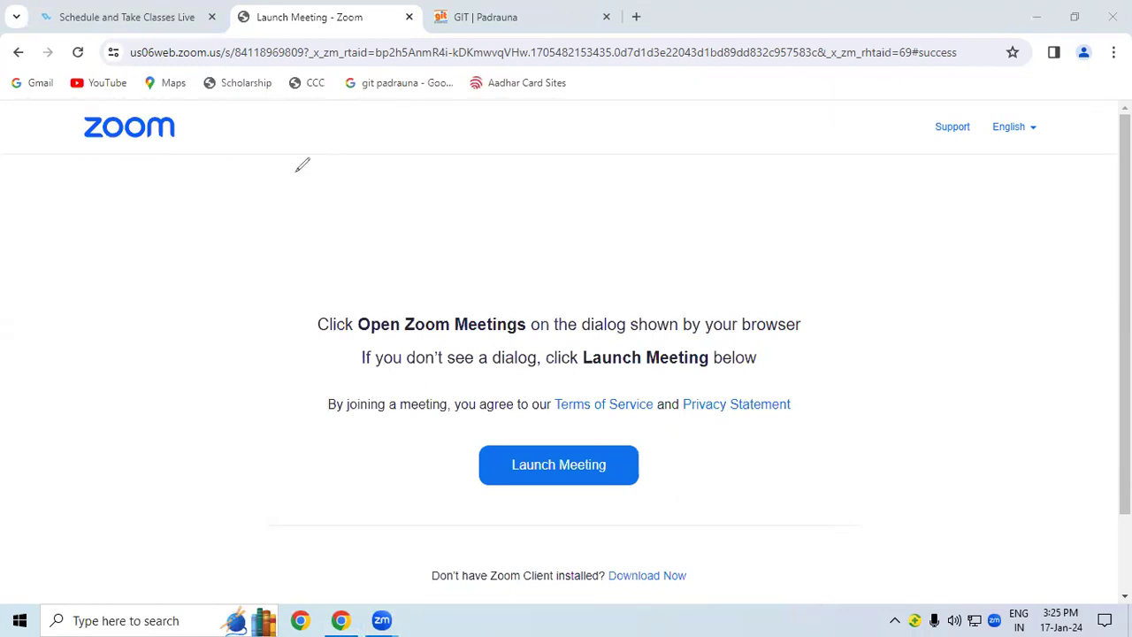
Handwrite the versions 1996, 2003, 2007, 10, 13, 16, 19, 21 and 365 in red, circle 13, and clear the annotations.
mouse_move(254, 158)
mouse_down()
mouse_move(268, 207)
mouse_move(235, 209)
mouse_up()
drag(315, 142, 317, 186)
drag(359, 115, 363, 134)
mouse_move(245, 318)
mouse_down()
mouse_move(278, 324)
mouse_move(350, 230)
mouse_move(330, 271)
mouse_up()
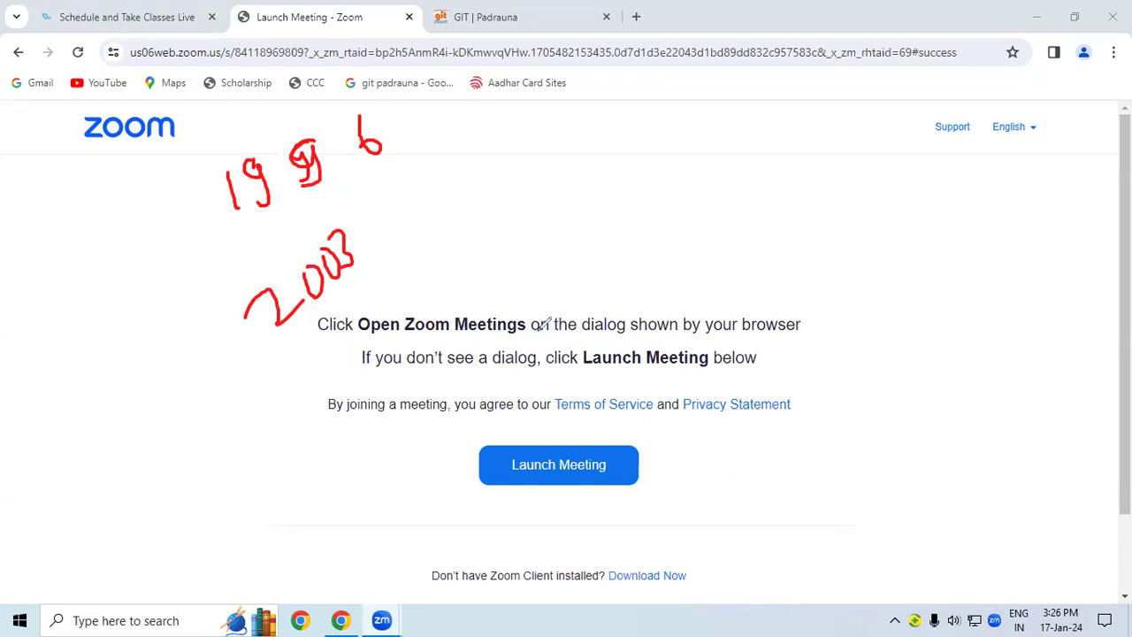
mouse_move(463, 200)
mouse_down()
mouse_move(476, 171)
mouse_move(518, 169)
mouse_move(541, 144)
mouse_move(566, 154)
mouse_move(576, 133)
mouse_up()
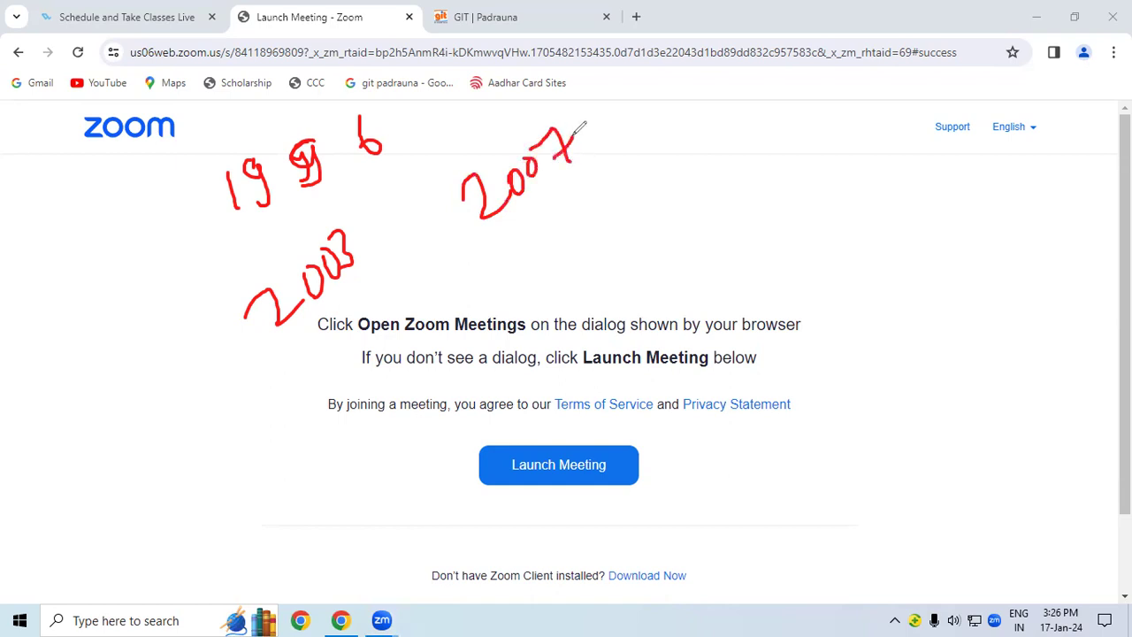
drag(554, 255, 569, 273)
mouse_move(579, 244)
mouse_down()
mouse_move(575, 258)
mouse_move(594, 256)
mouse_move(584, 240)
mouse_up()
mouse_move(619, 168)
mouse_down()
mouse_move(637, 177)
mouse_move(651, 165)
mouse_move(660, 191)
mouse_move(713, 228)
mouse_up()
mouse_move(722, 177)
mouse_down()
mouse_move(726, 216)
mouse_move(729, 199)
mouse_move(768, 273)
mouse_up()
mouse_move(795, 228)
mouse_down()
mouse_move(800, 217)
mouse_move(797, 262)
mouse_up()
mouse_move(905, 184)
mouse_down()
mouse_move(928, 172)
mouse_move(929, 187)
mouse_up()
drag(938, 147, 955, 172)
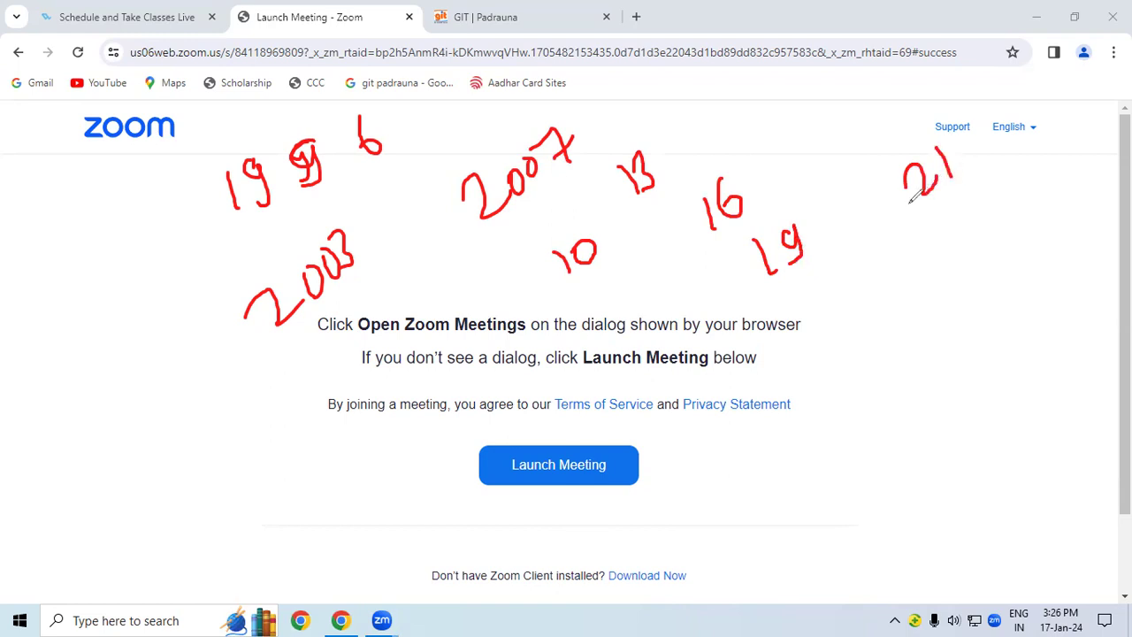
mouse_move(851, 297)
mouse_down()
mouse_move(851, 285)
mouse_move(854, 306)
mouse_up()
mouse_move(904, 248)
mouse_down()
mouse_move(902, 281)
mouse_move(925, 266)
mouse_move(922, 278)
mouse_up()
drag(885, 324, 949, 283)
mouse_move(664, 210)
mouse_down()
mouse_move(681, 142)
mouse_move(614, 133)
mouse_move(632, 229)
mouse_move(671, 201)
mouse_up()
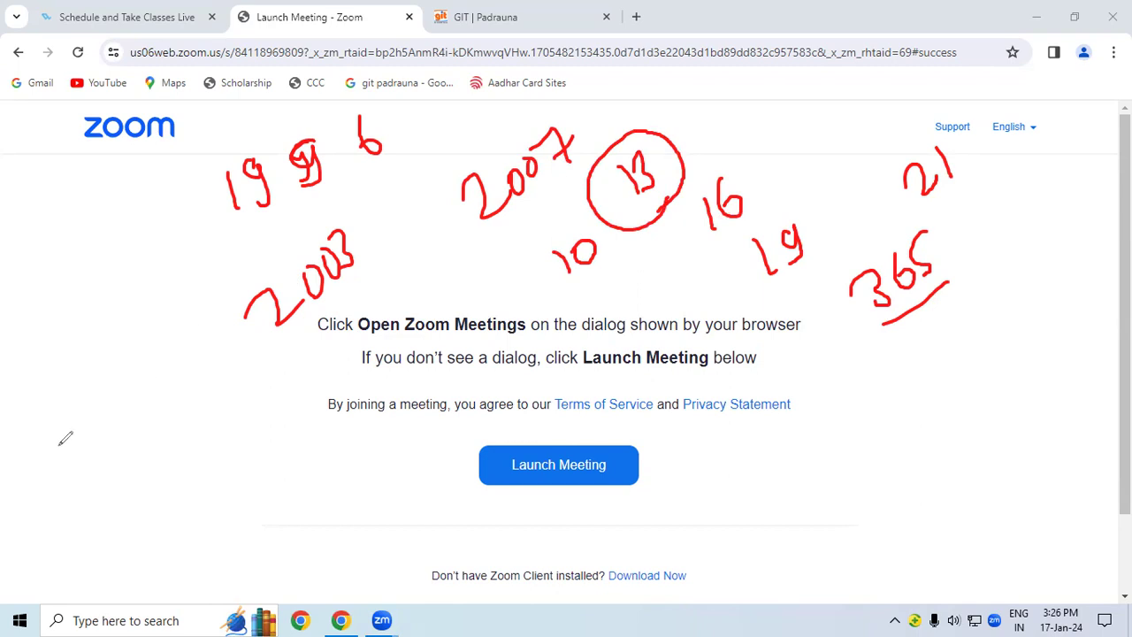
key(e)
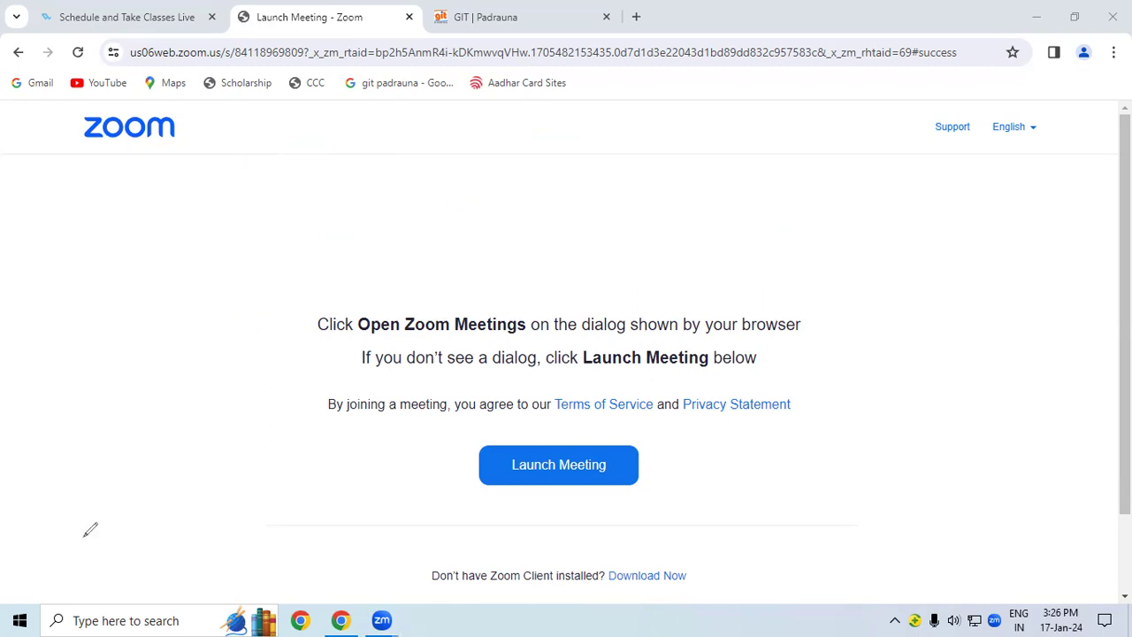
Launch Word 2013 by searching Windows for "word", and close it from its start screen.
click(92, 620)
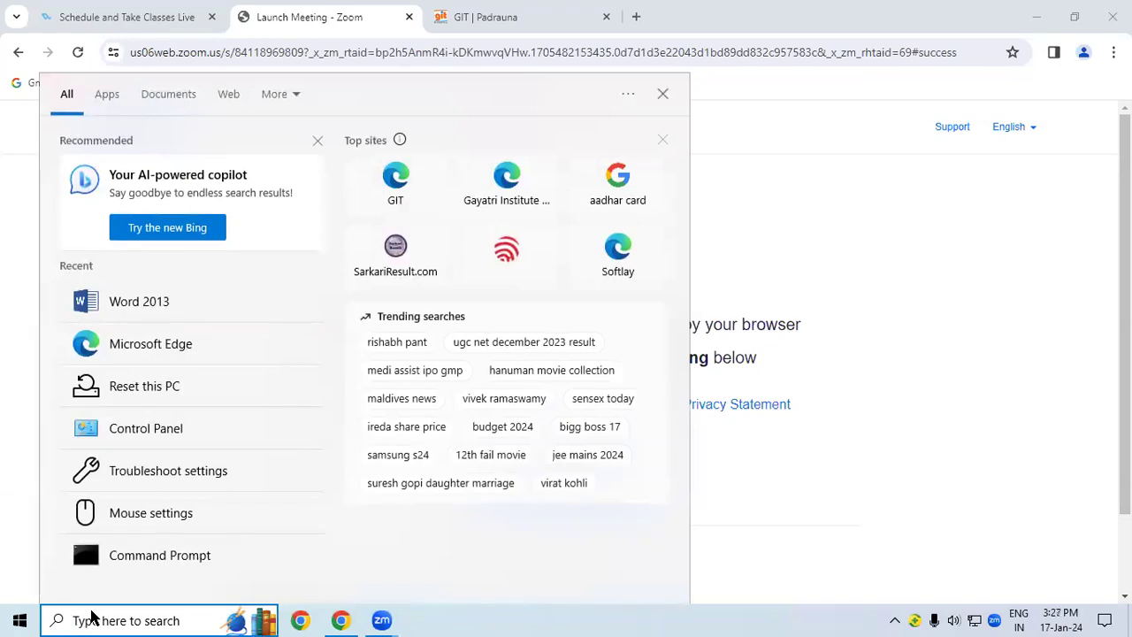
text(word)
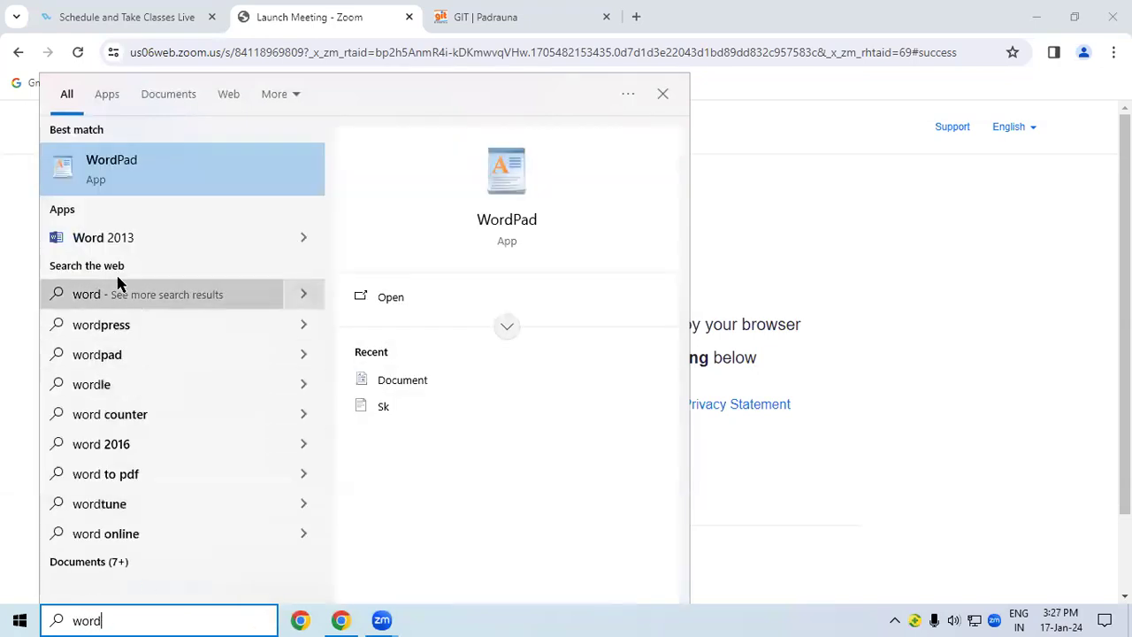
click(113, 253)
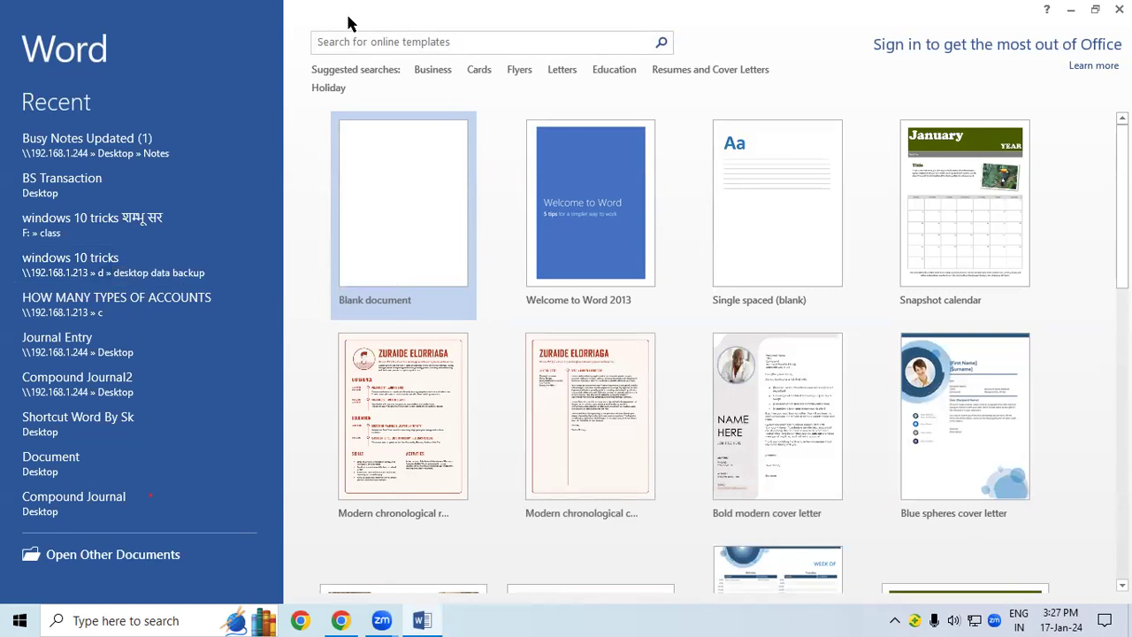
click(1120, 9)
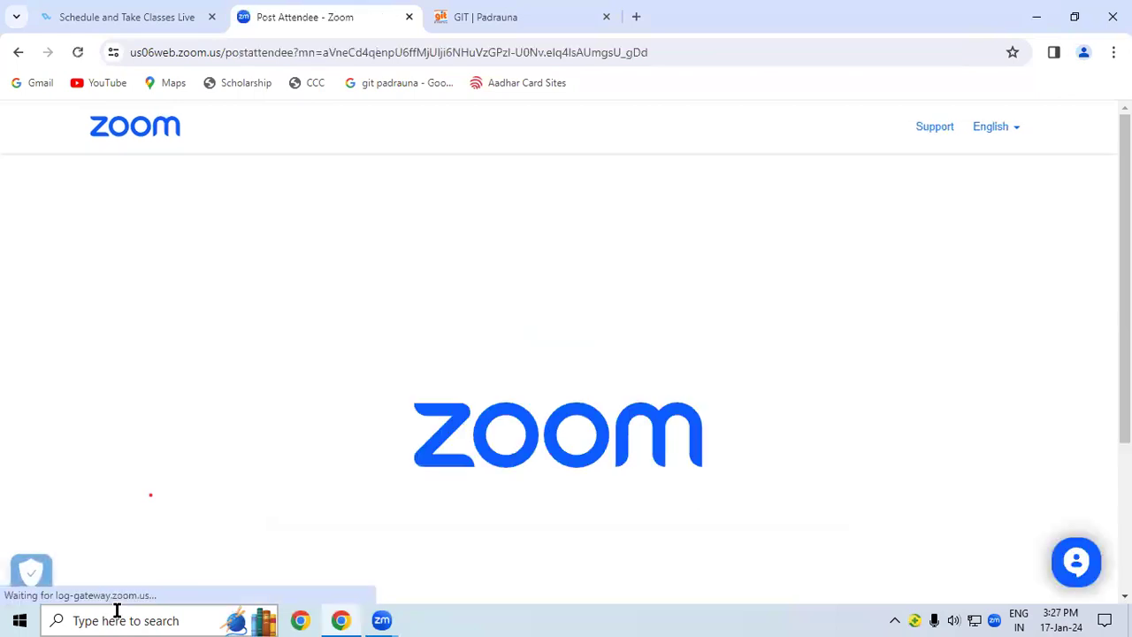
Launch Word 2013 from the Microsoft Office 2013 folder among the installed apps, and close it.
click(21, 620)
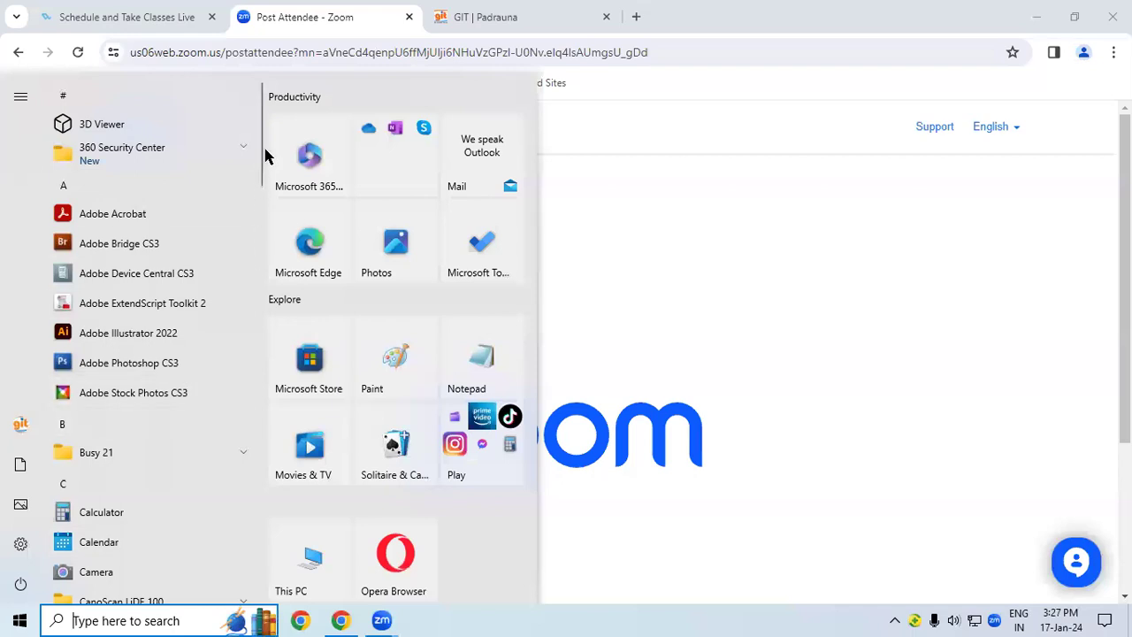
drag(254, 151, 251, 328)
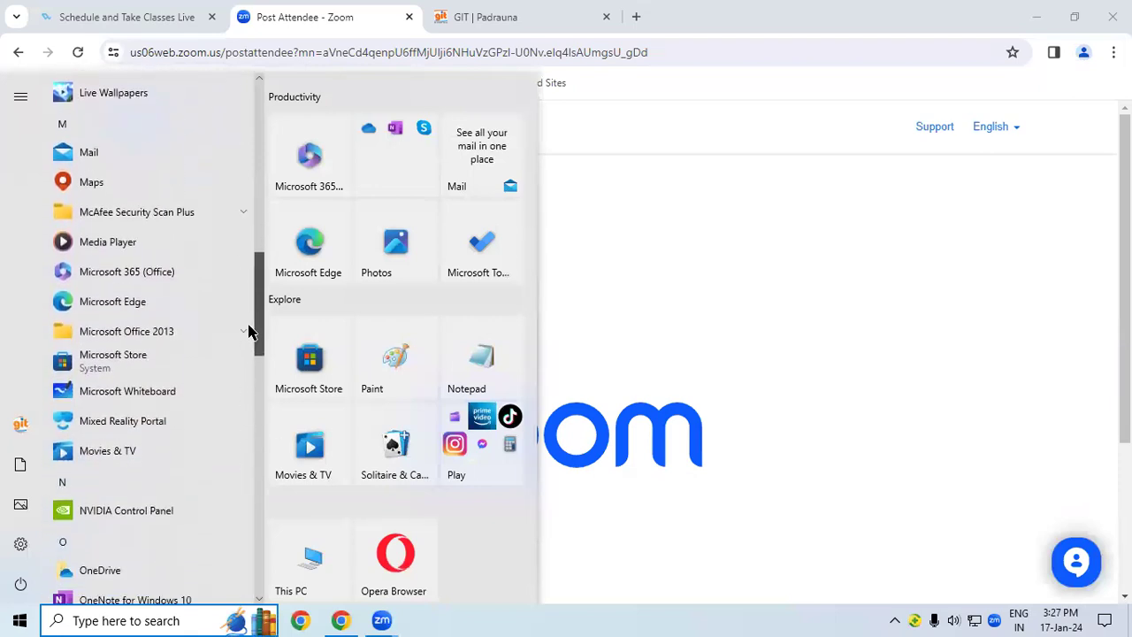
click(133, 335)
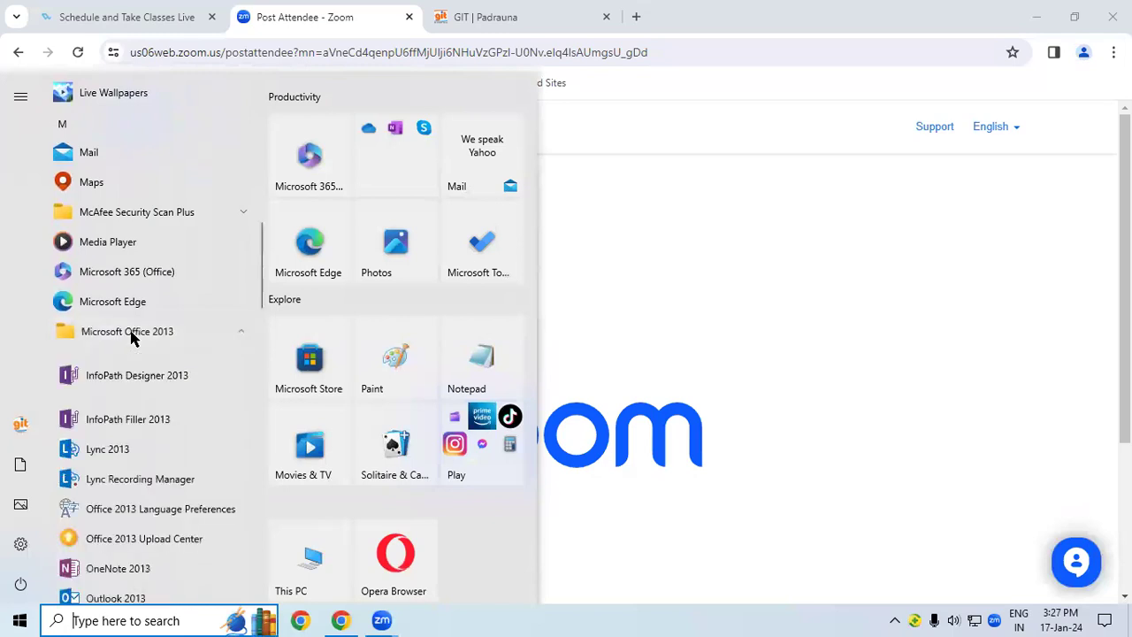
drag(256, 280, 246, 360)
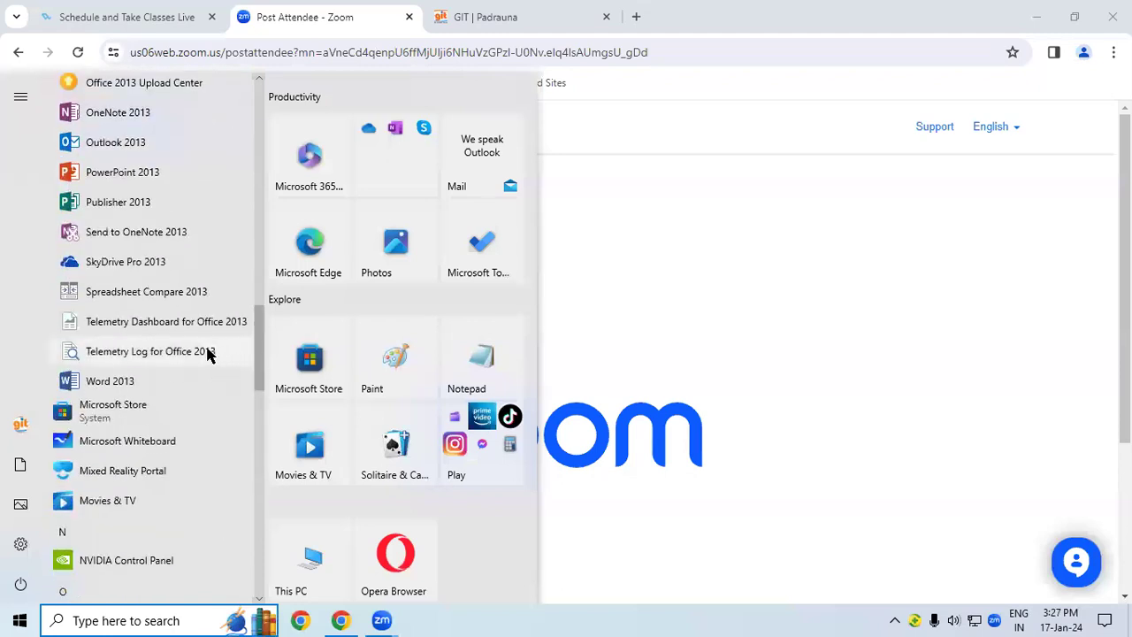
click(127, 384)
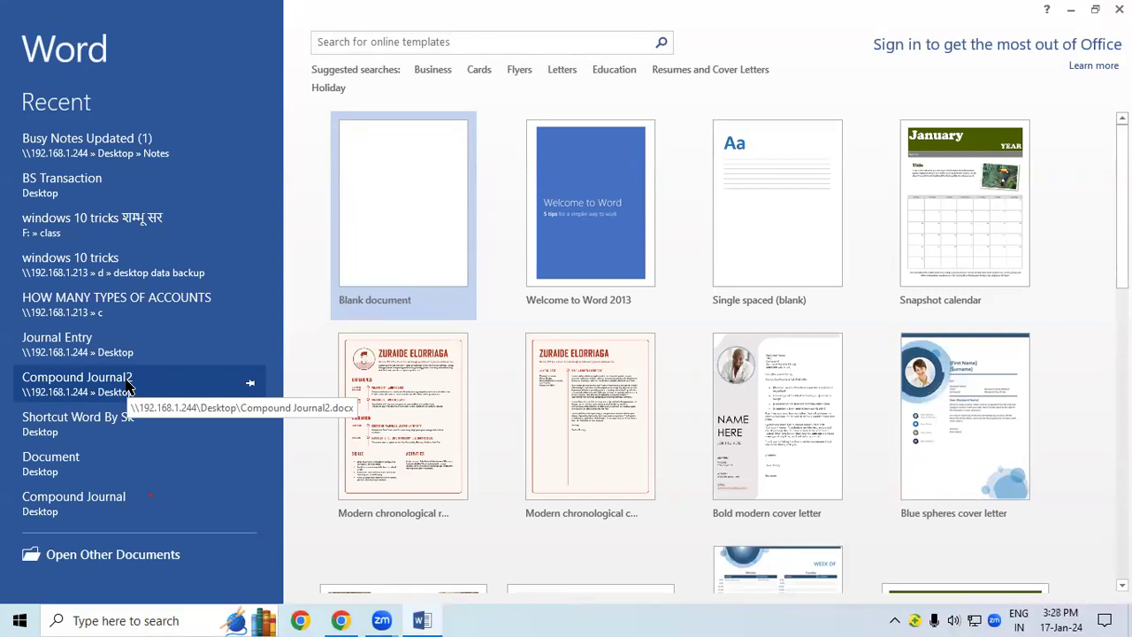
click(1120, 9)
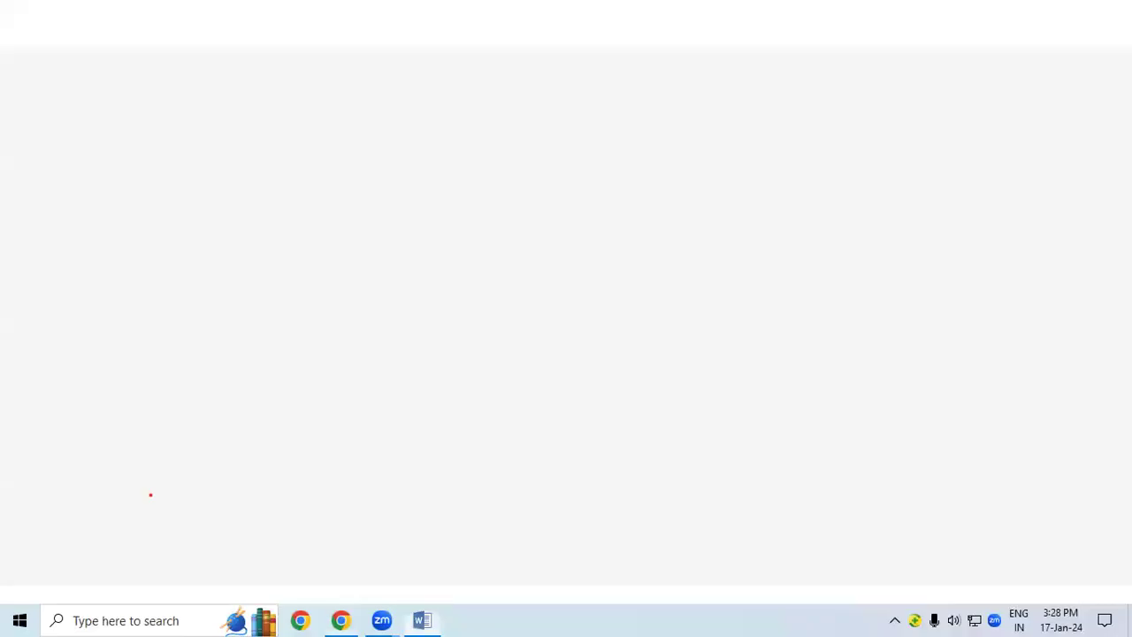
Close Word and create a new Microsoft Word Document on the desktop, keeping its default name.
click(1037, 16)
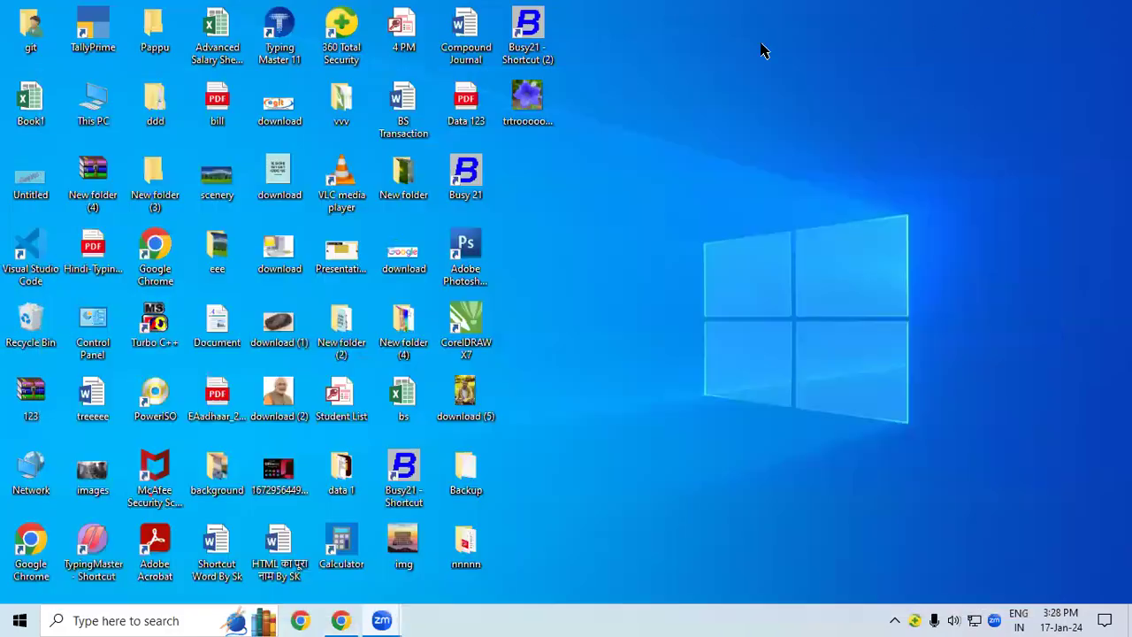
right_click(707, 49)
mouse_move(799, 205)
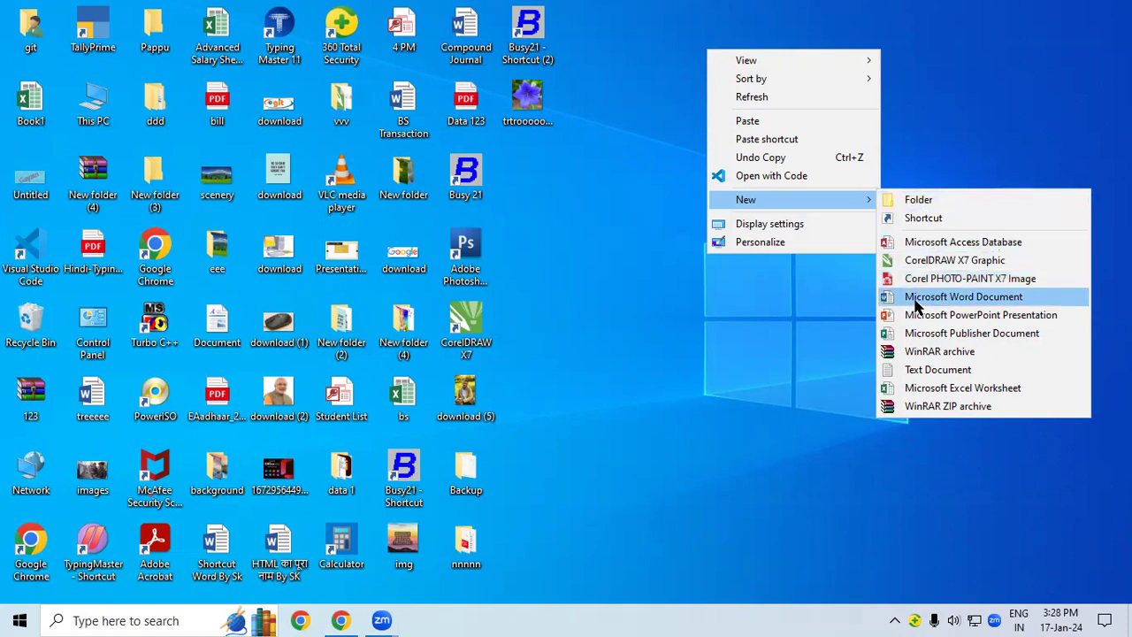
click(984, 301)
key(Return)
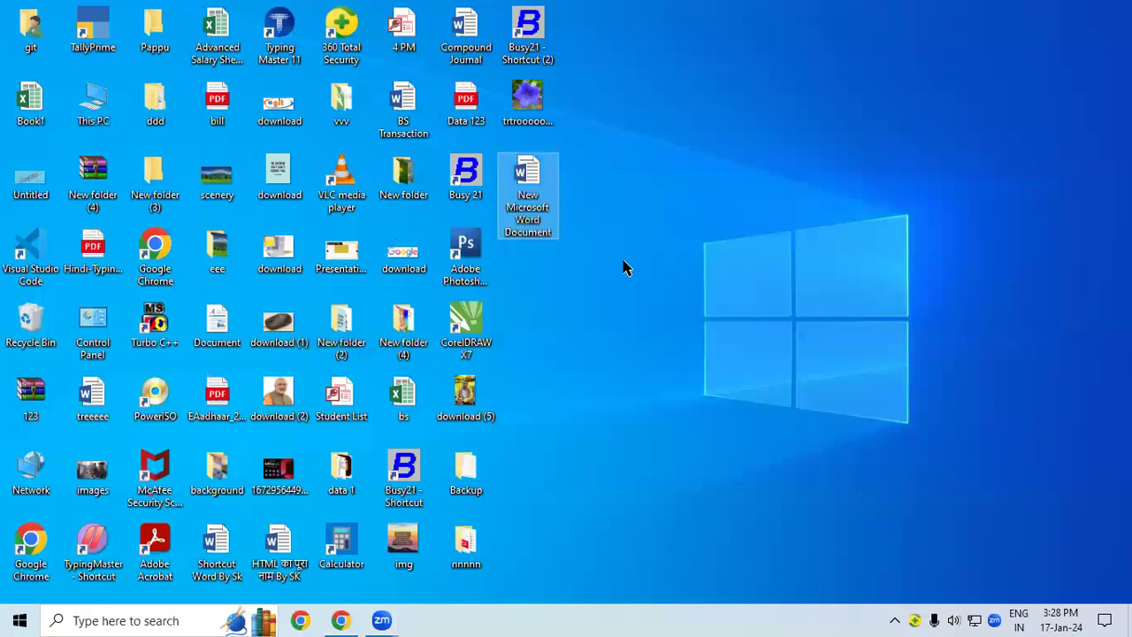
drag(592, 156, 505, 250)
click(525, 263)
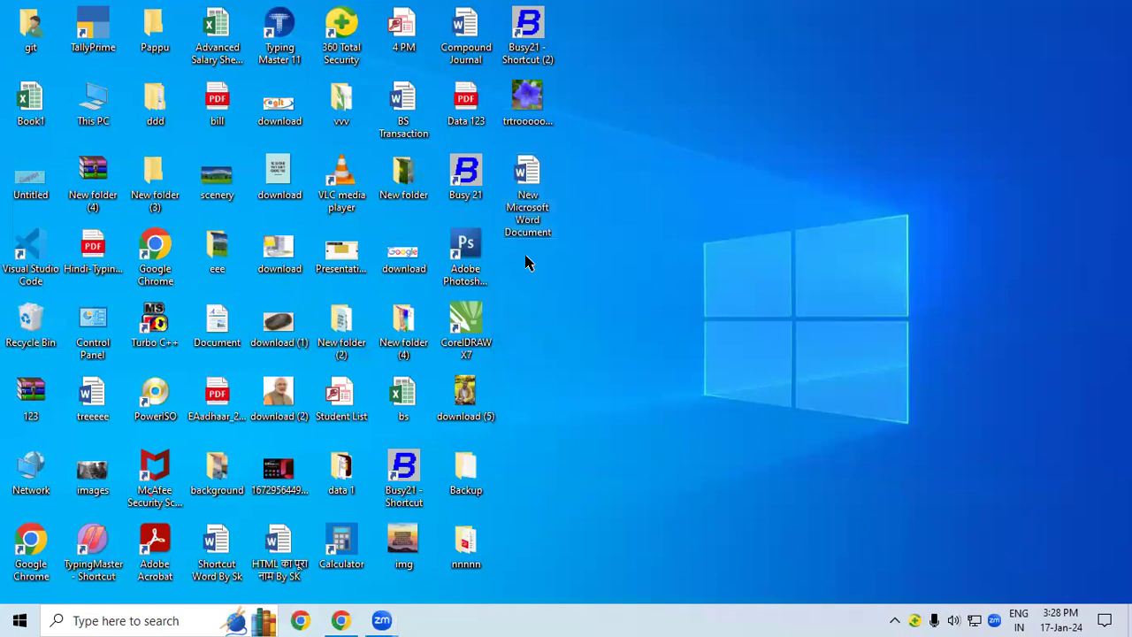
Open the new Word document from the desktop, look over its blank page and Home commands at 110% zoom, and close it.
double_click(522, 182)
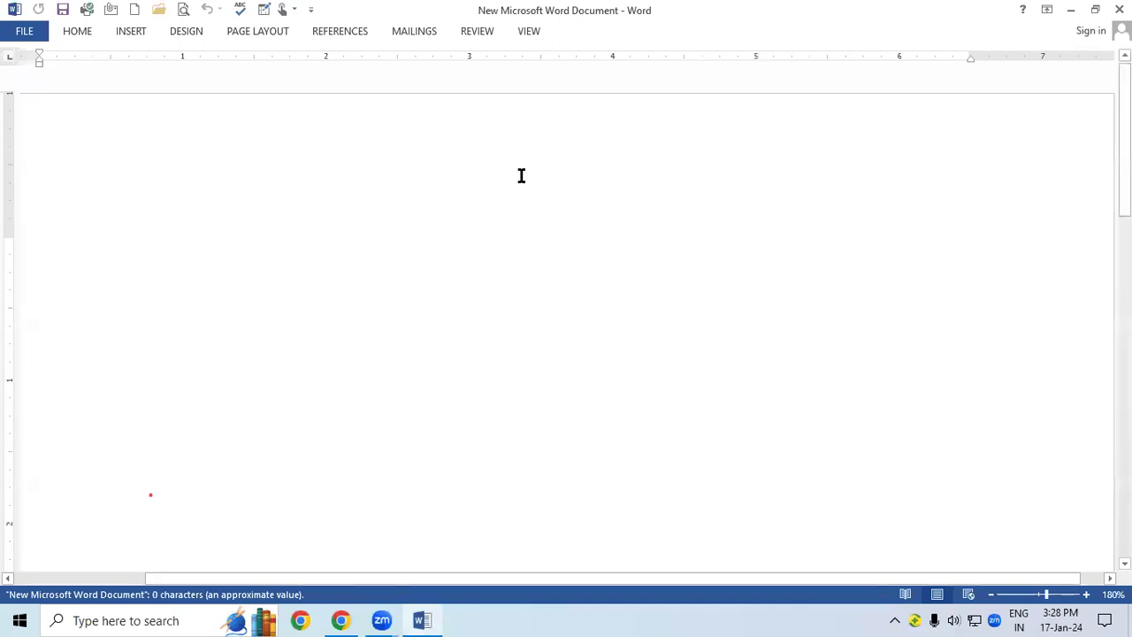
click(990, 595)
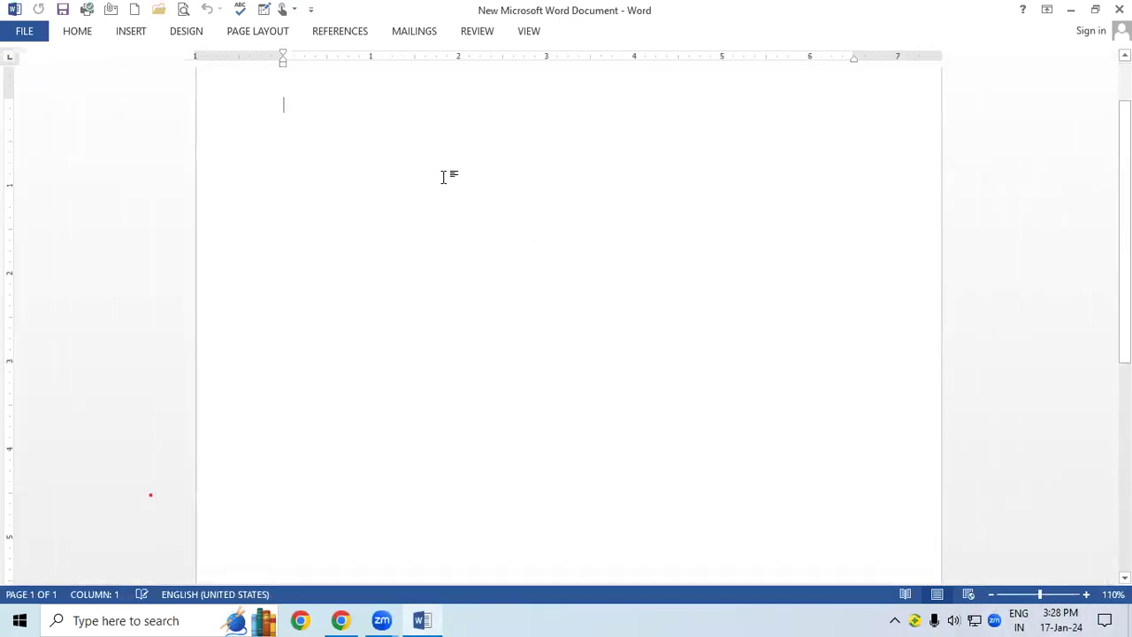
scroll(446, 175, down, 1)
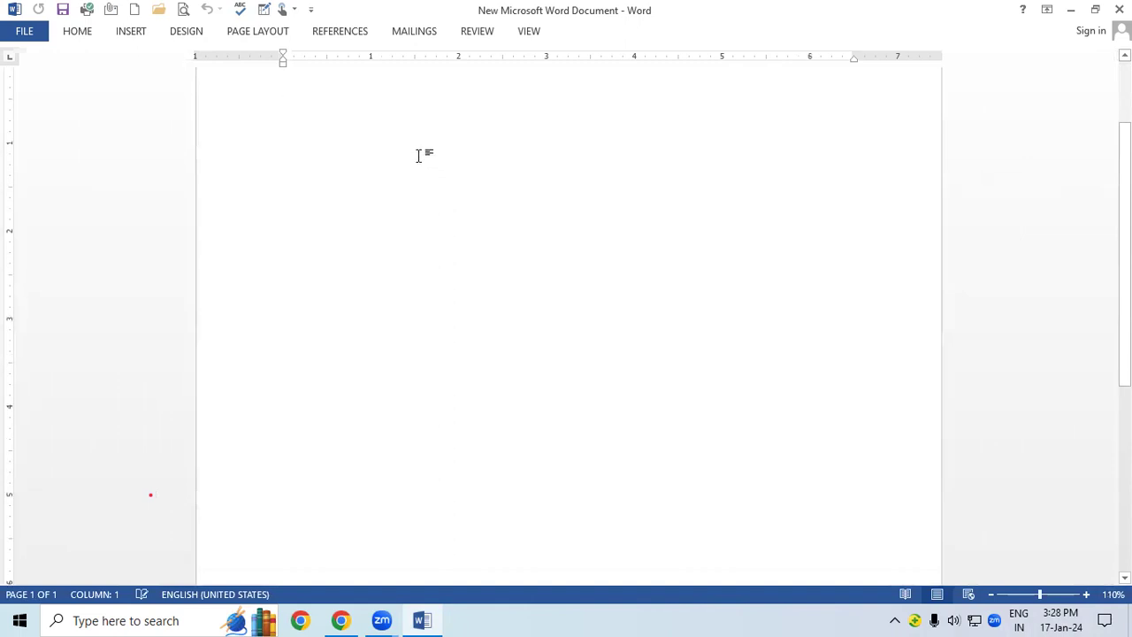
click(76, 31)
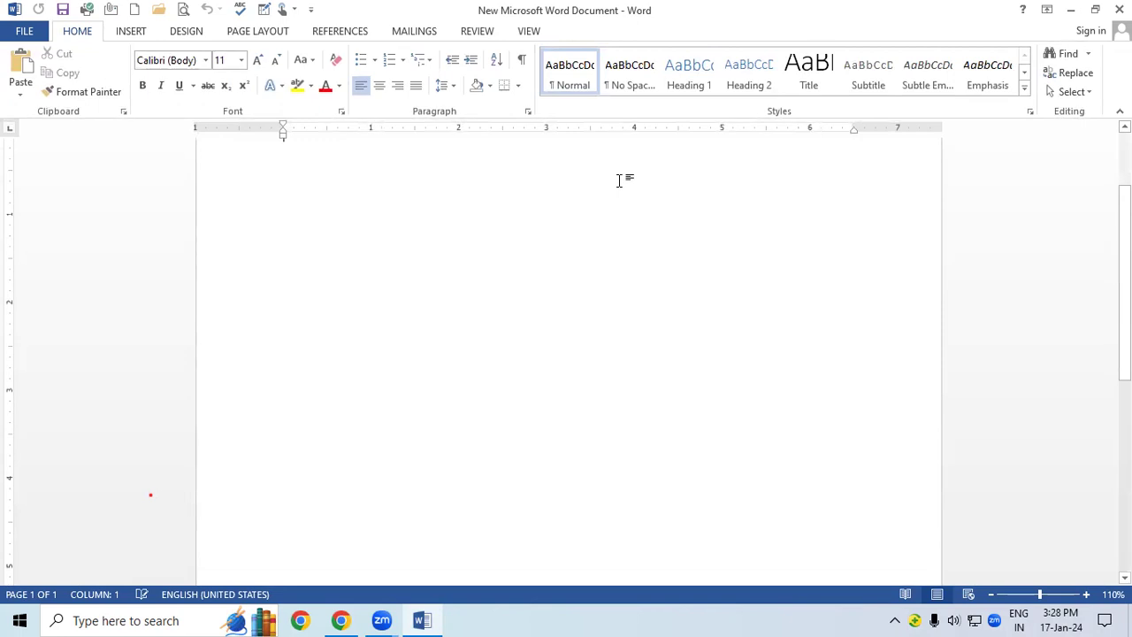
click(1119, 8)
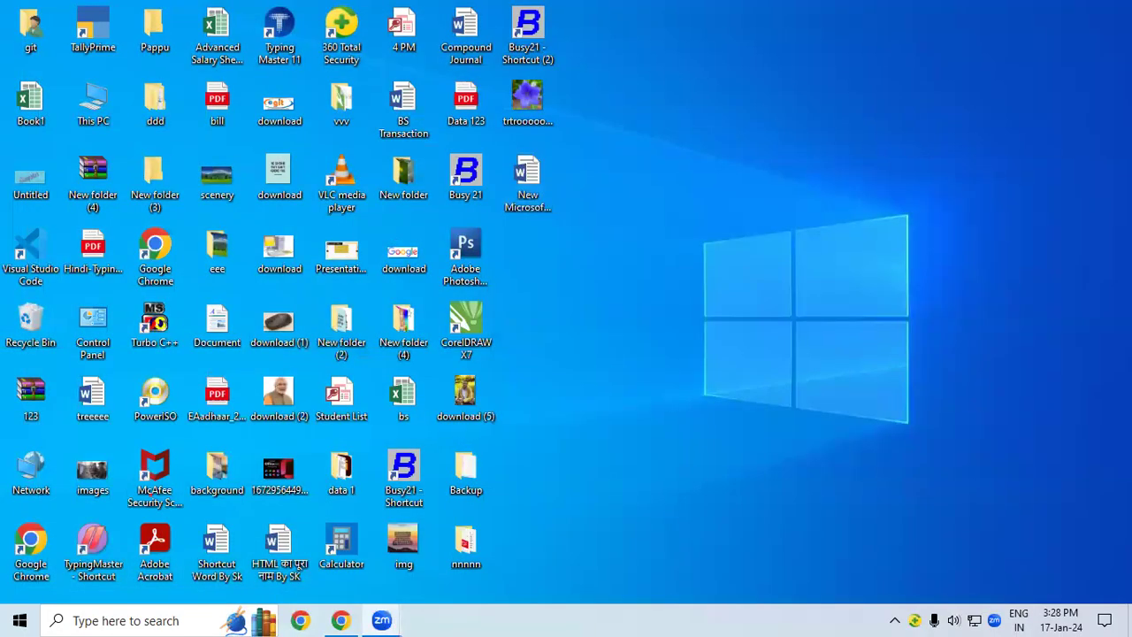
Show the winword command in the Run dialog, and search Windows for "wo" before dismissing the results.
key(super+r)
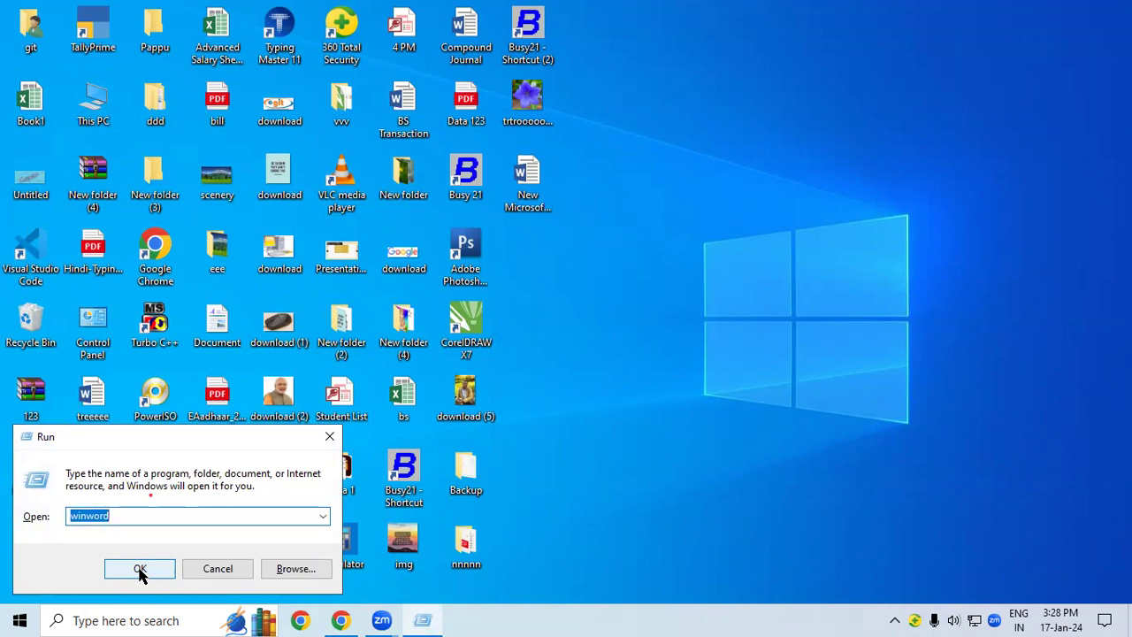
click(140, 569)
key(super+s)
text(wo)
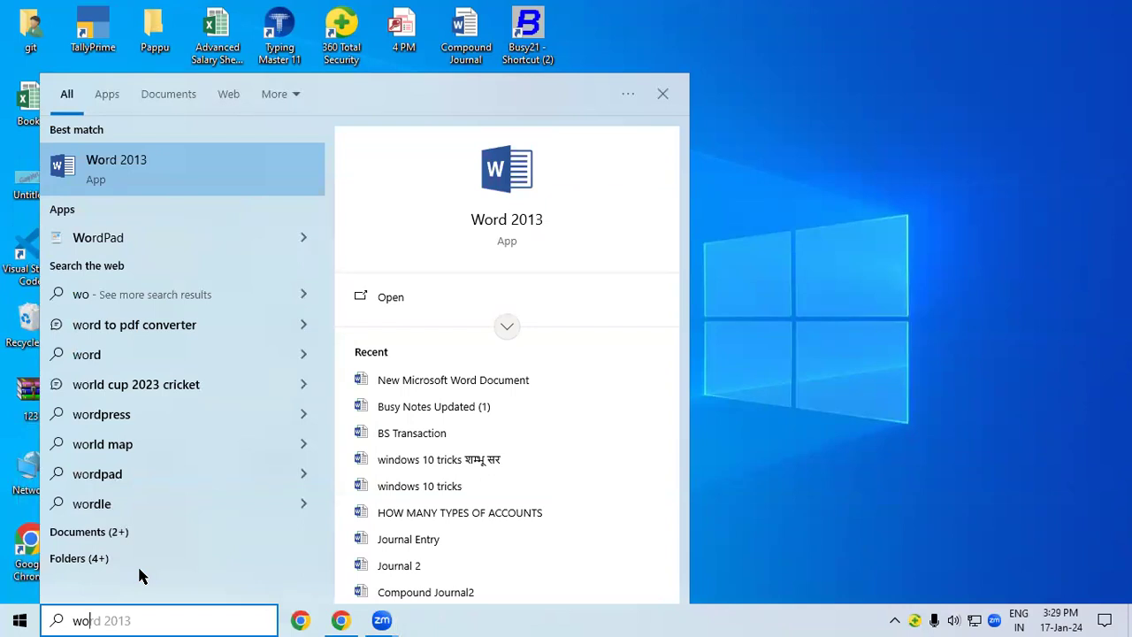
key(Escape)
Locate Word 2013 in the Microsoft Office 2013 folder among the installed apps, and dismiss the list without launching it.
click(18, 620)
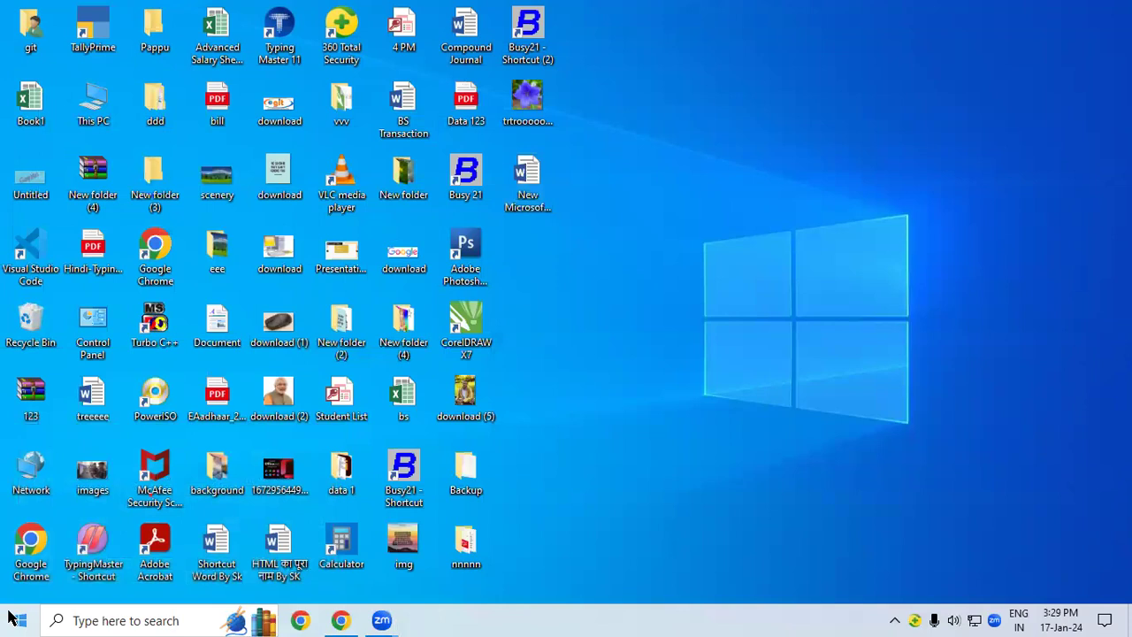
drag(259, 168, 267, 330)
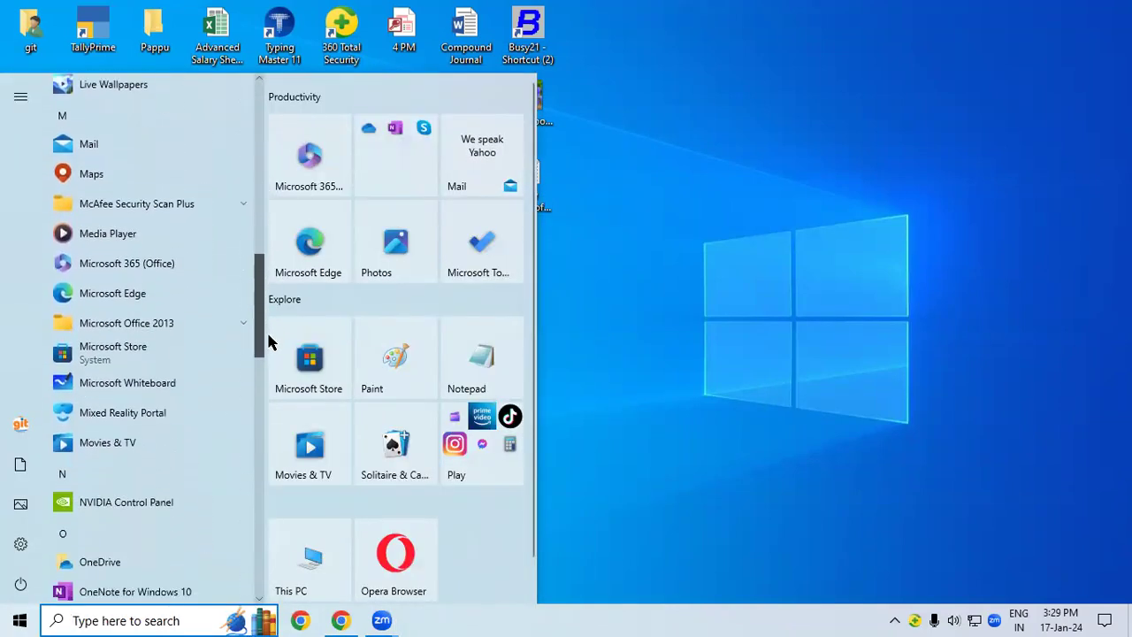
click(135, 327)
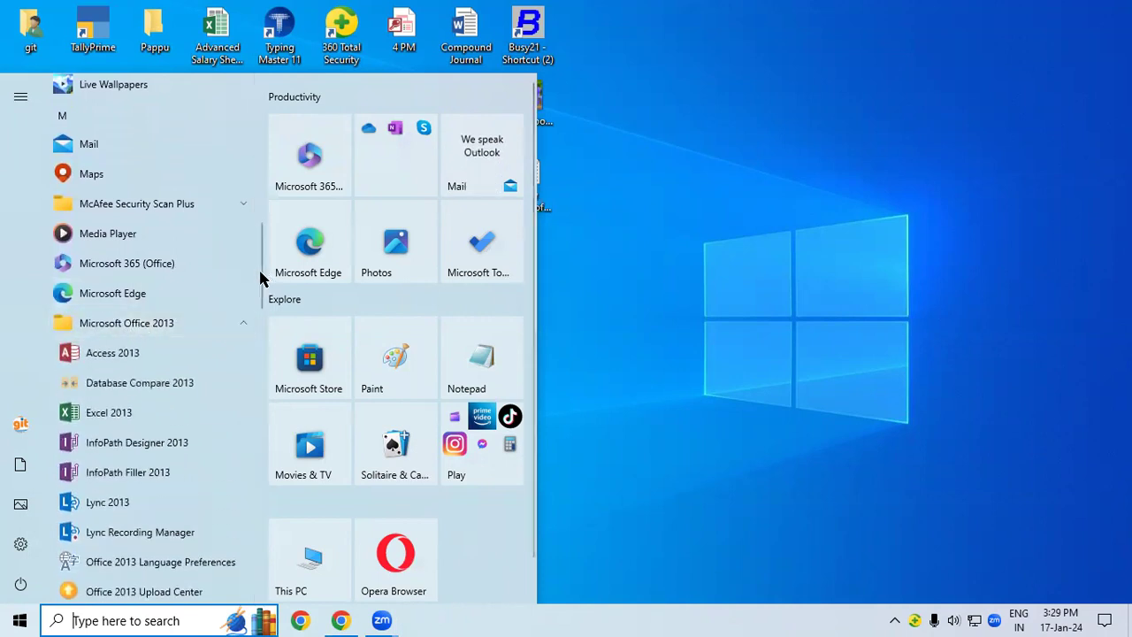
drag(259, 280, 254, 362)
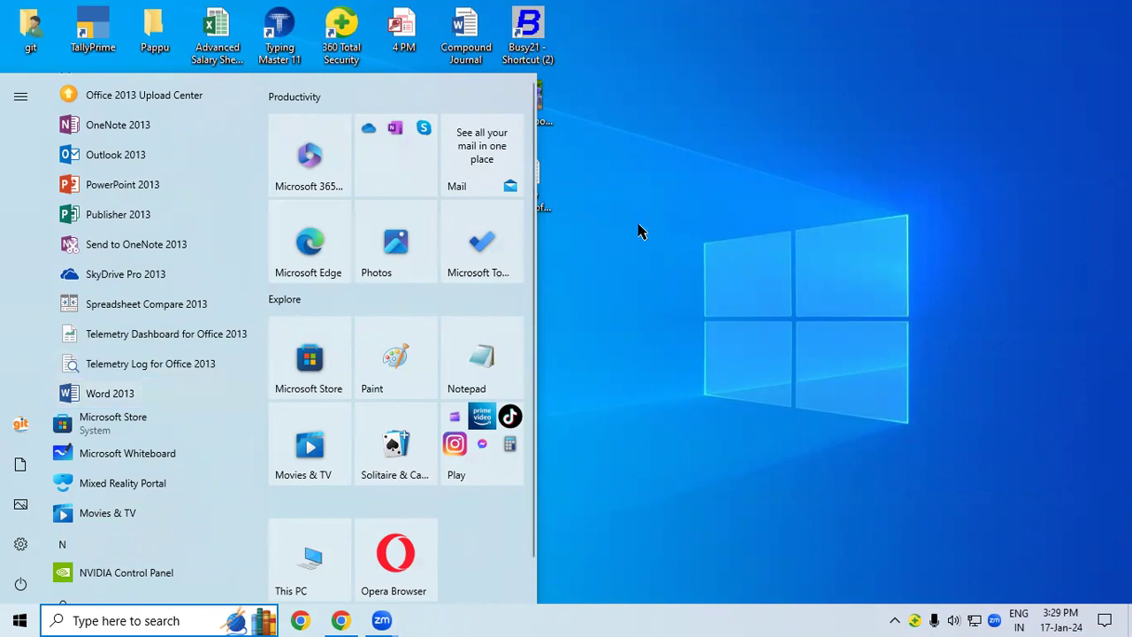
click(634, 185)
Show the desktop's option for creating a new Microsoft Word Document, and dismiss it without creating a file.
right_click(632, 116)
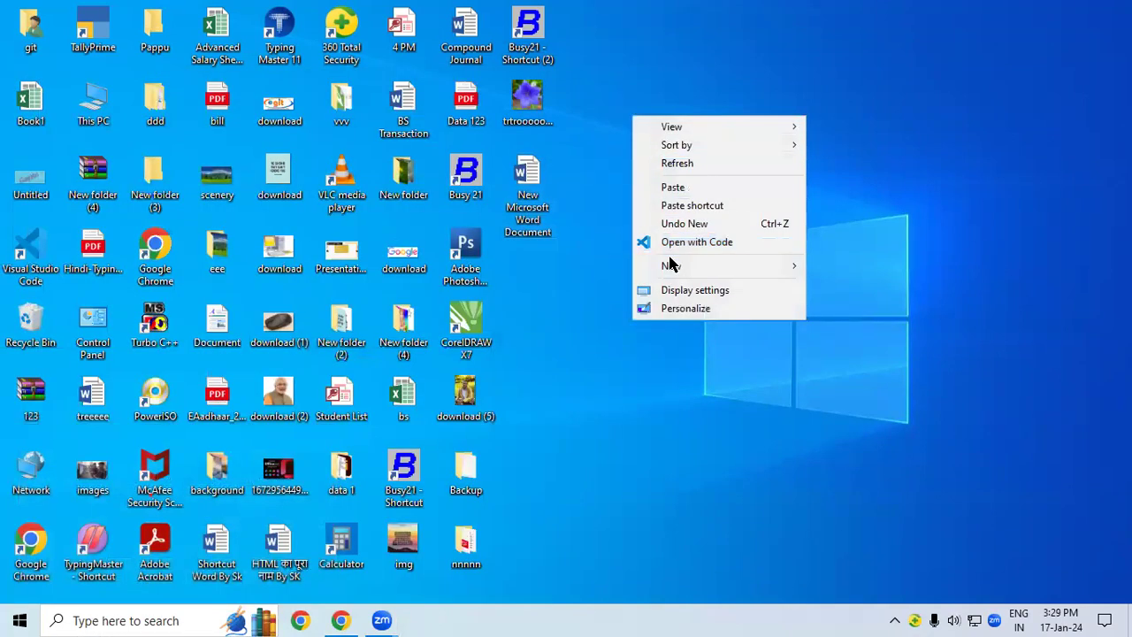
mouse_move(670, 263)
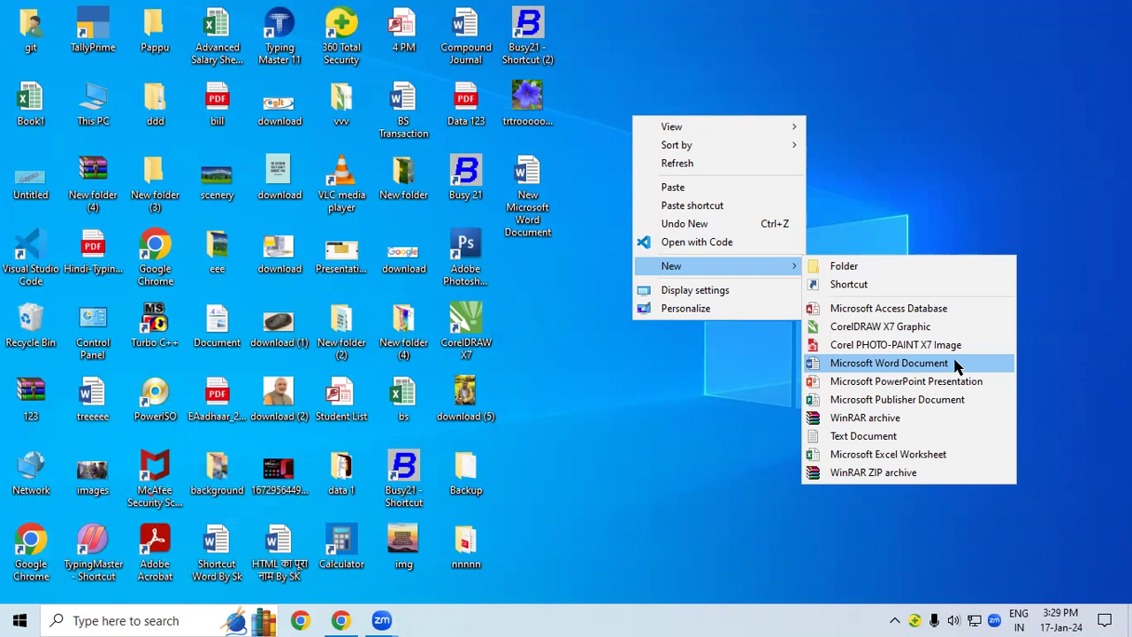
click(834, 73)
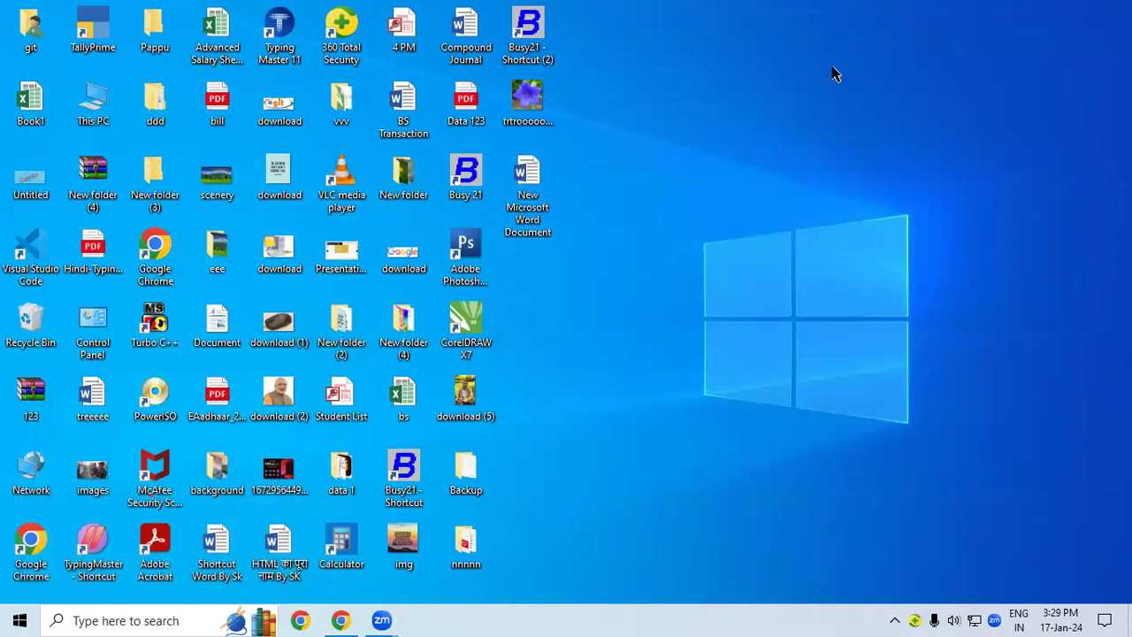
Launch Word 2013 by searching Windows for "wo".
key(super)
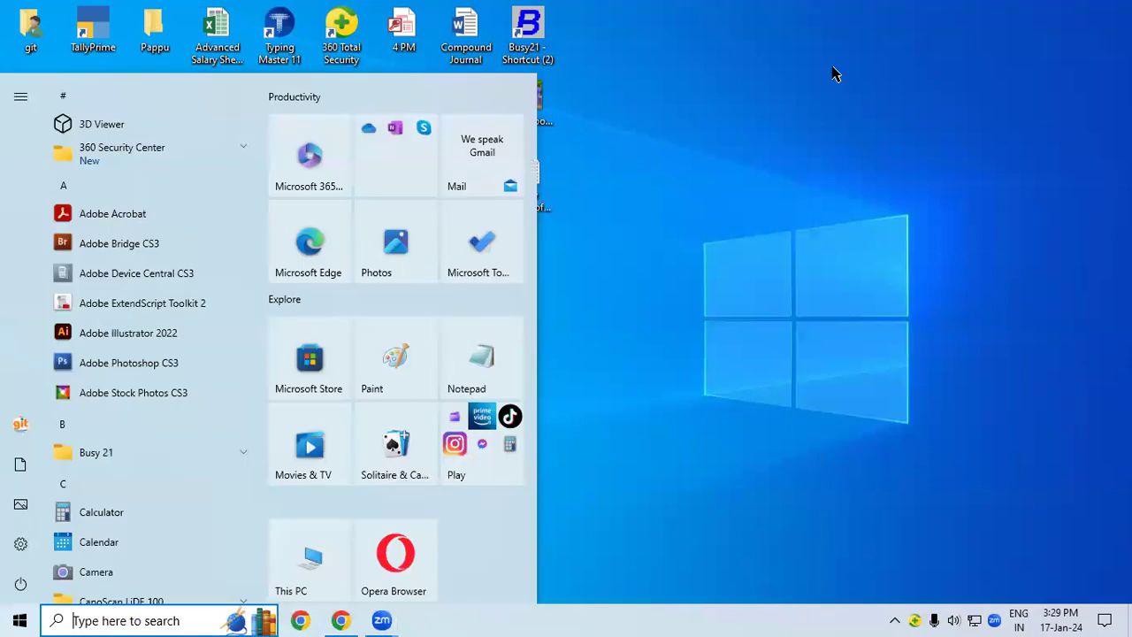
text(wo)
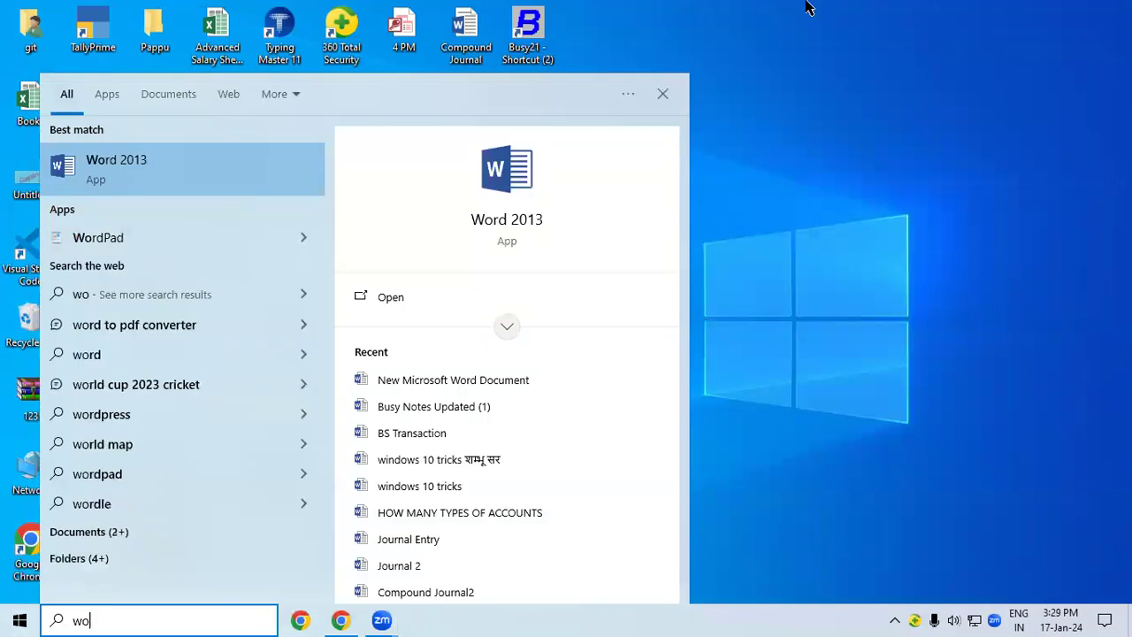
click(174, 159)
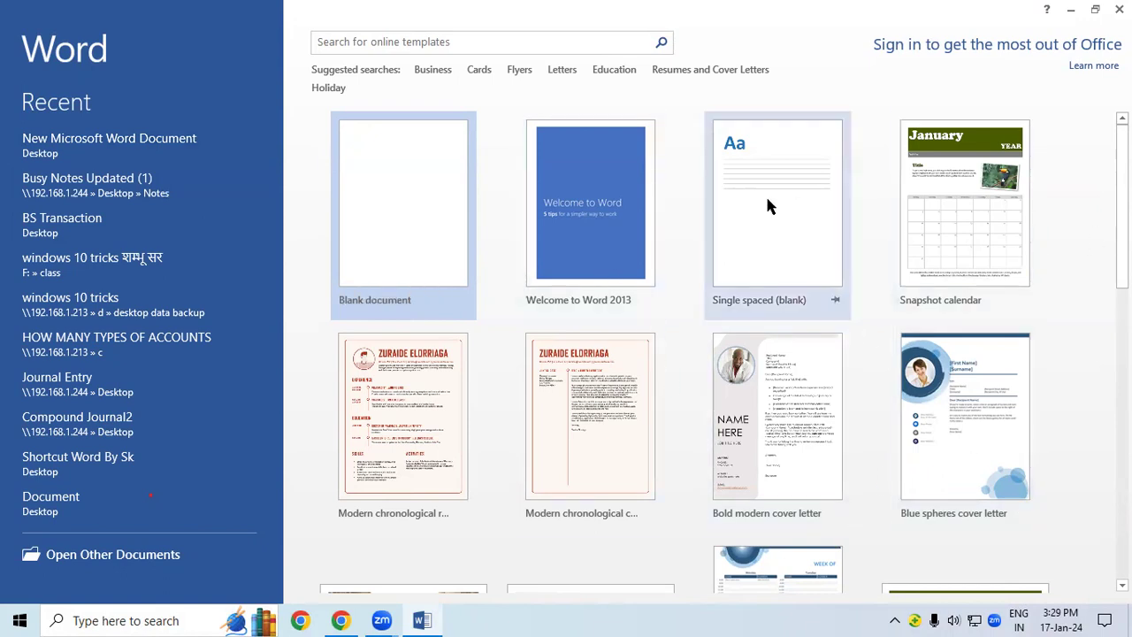
Examine the document templates offered on Word's start screen, from the blank document to the flyers, newsletter and labels.
scroll(748, 210, down, 1)
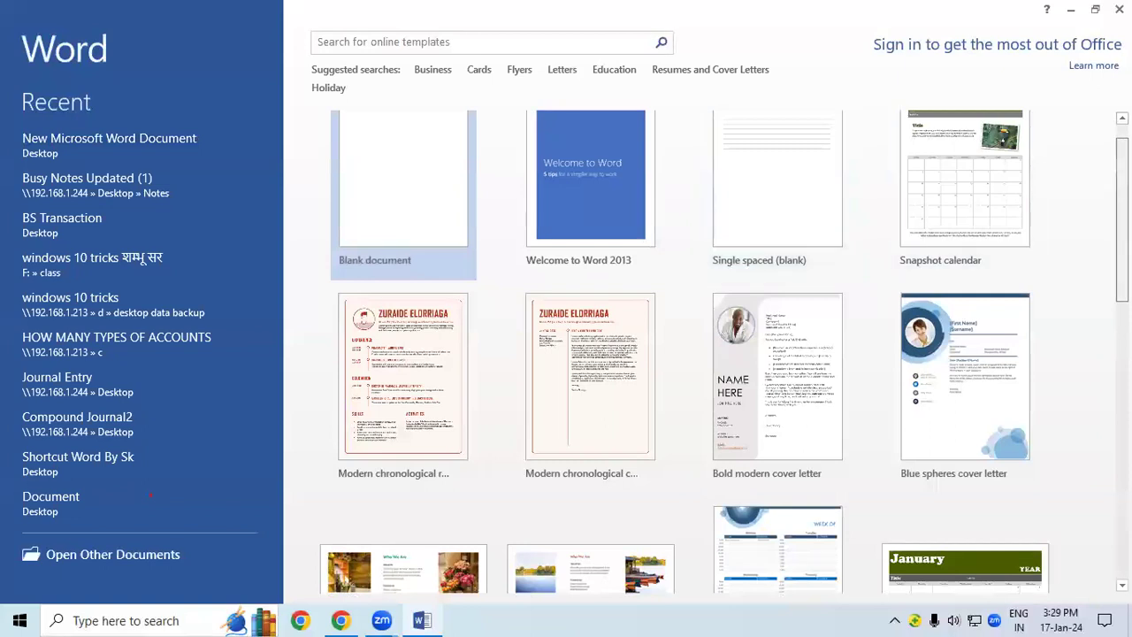
scroll(770, 221, down, 3)
scroll(724, 352, down, 6)
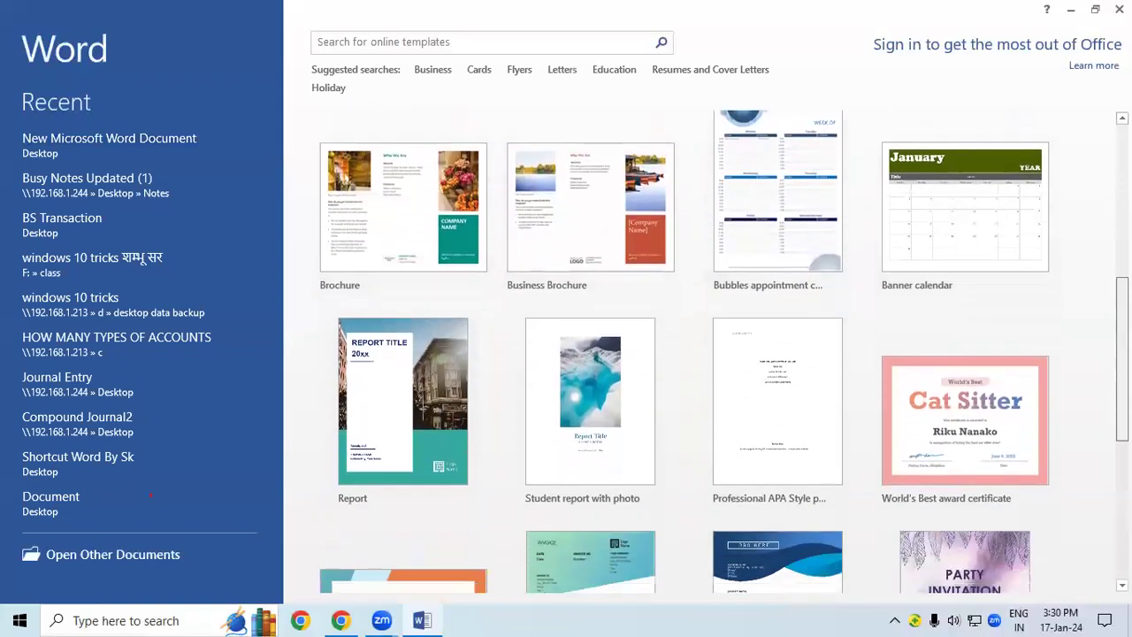
scroll(725, 352, down, 4)
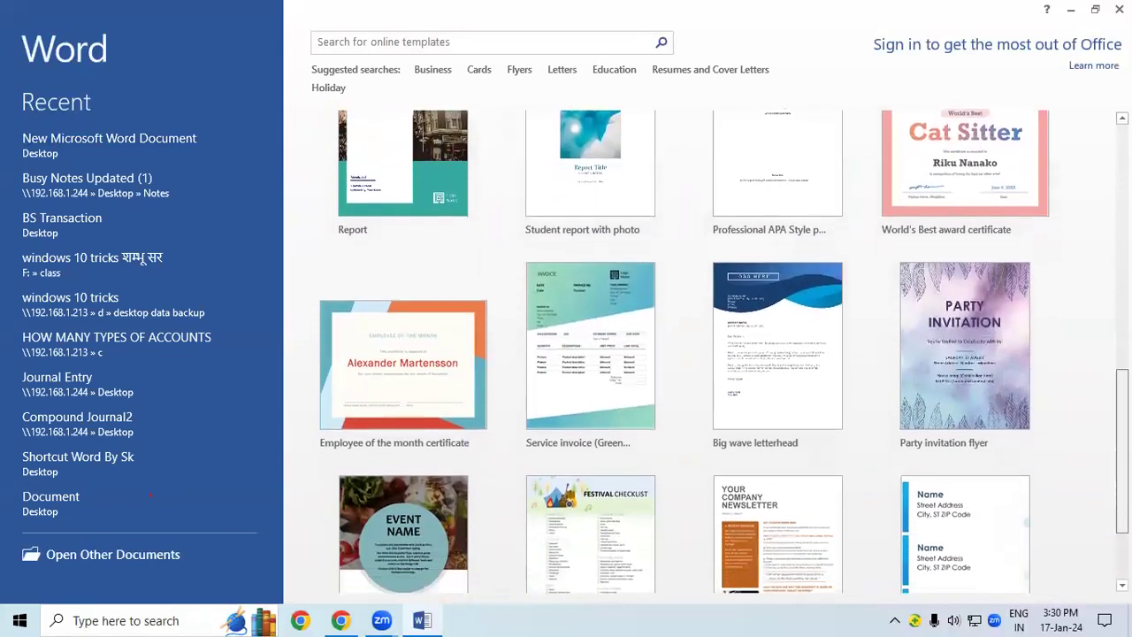
scroll(724, 352, down, 1)
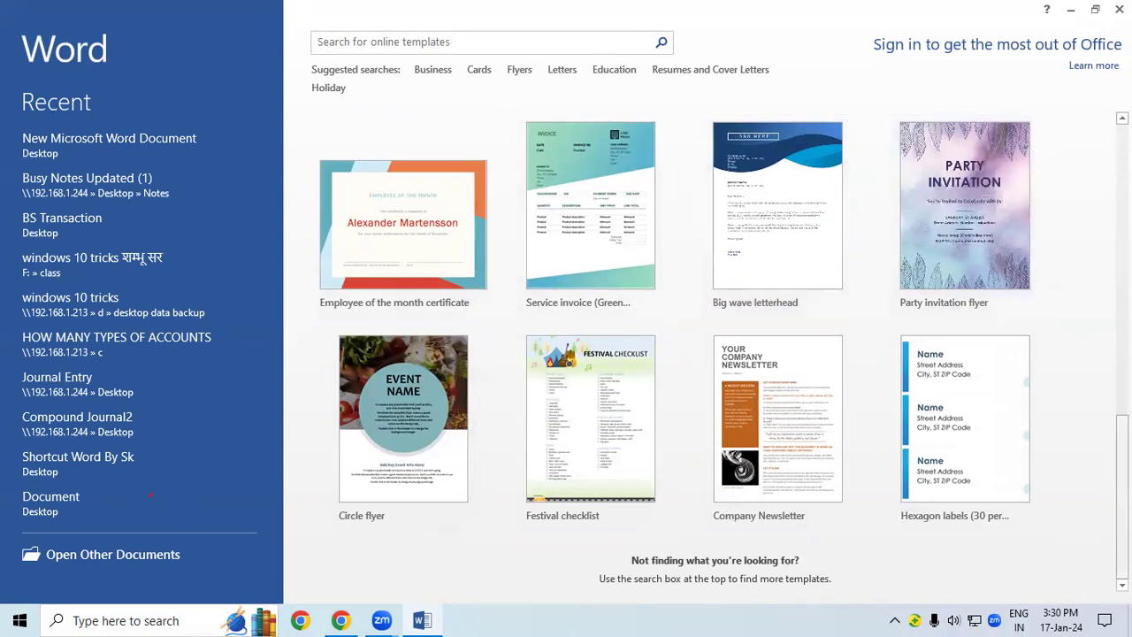
scroll(1121, 496, up, 10)
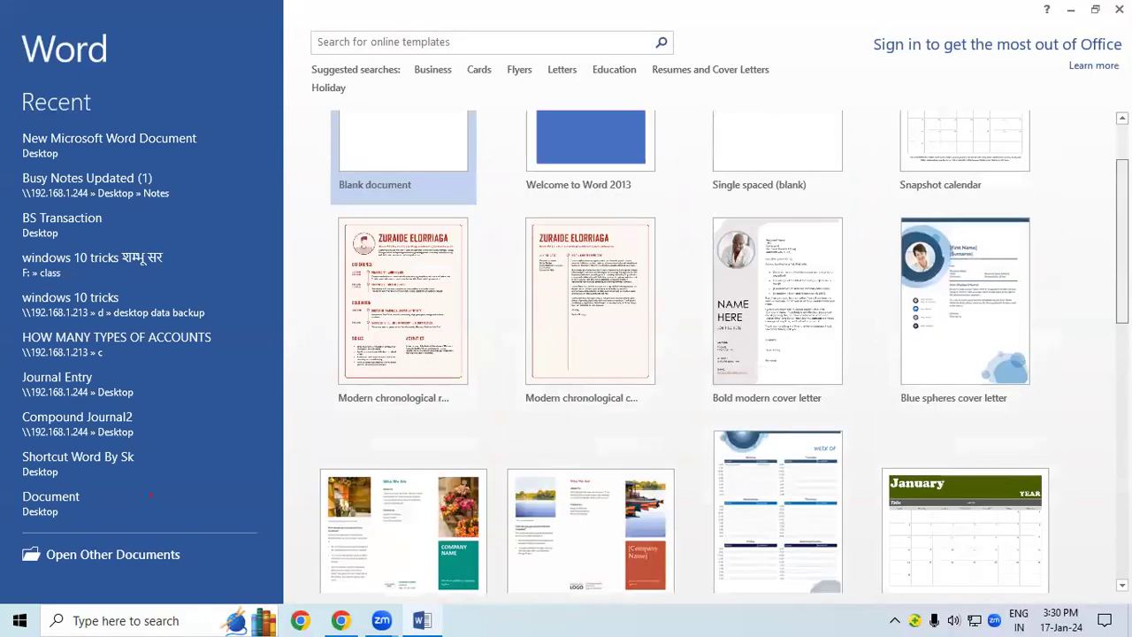
scroll(724, 354, down, 10)
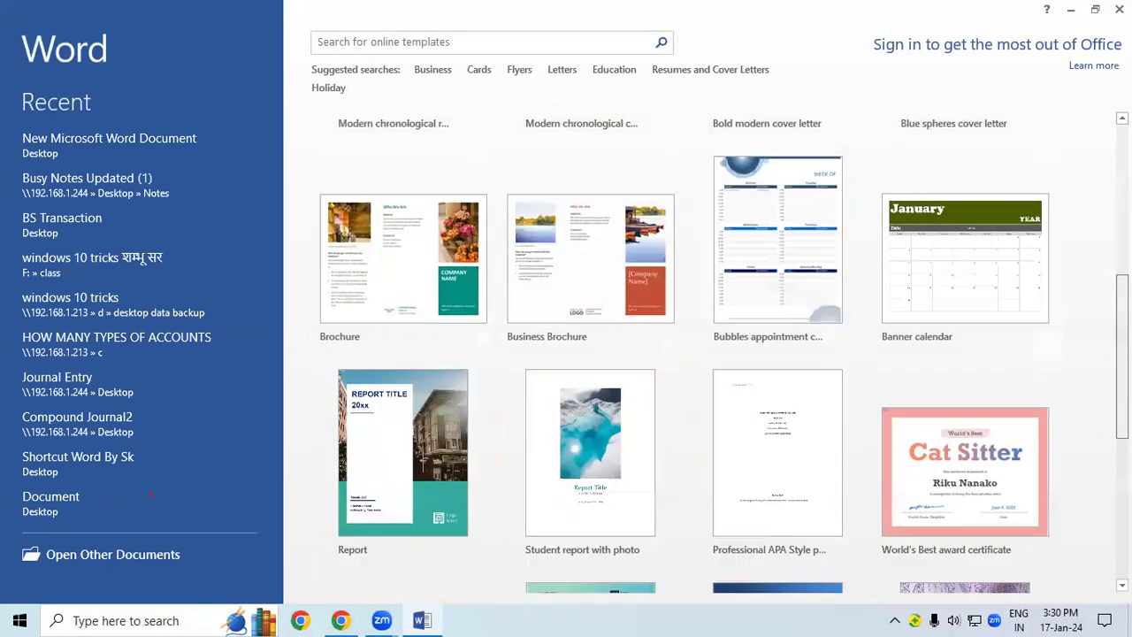
scroll(724, 354, up, 3)
scroll(699, 353, up, 10)
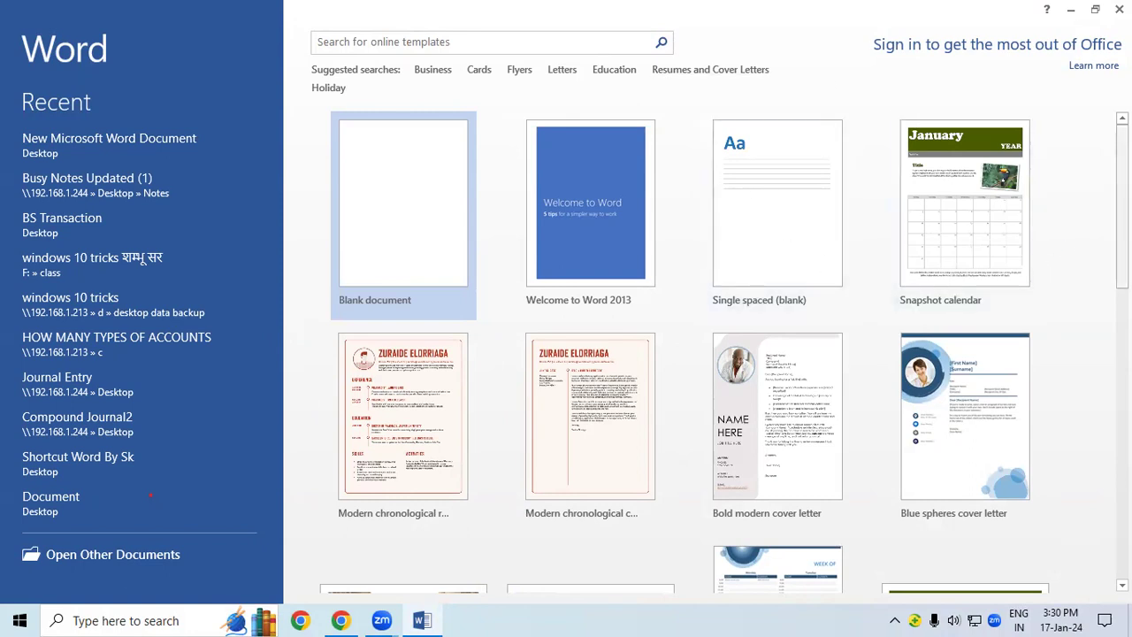
scroll(707, 354, down, 10)
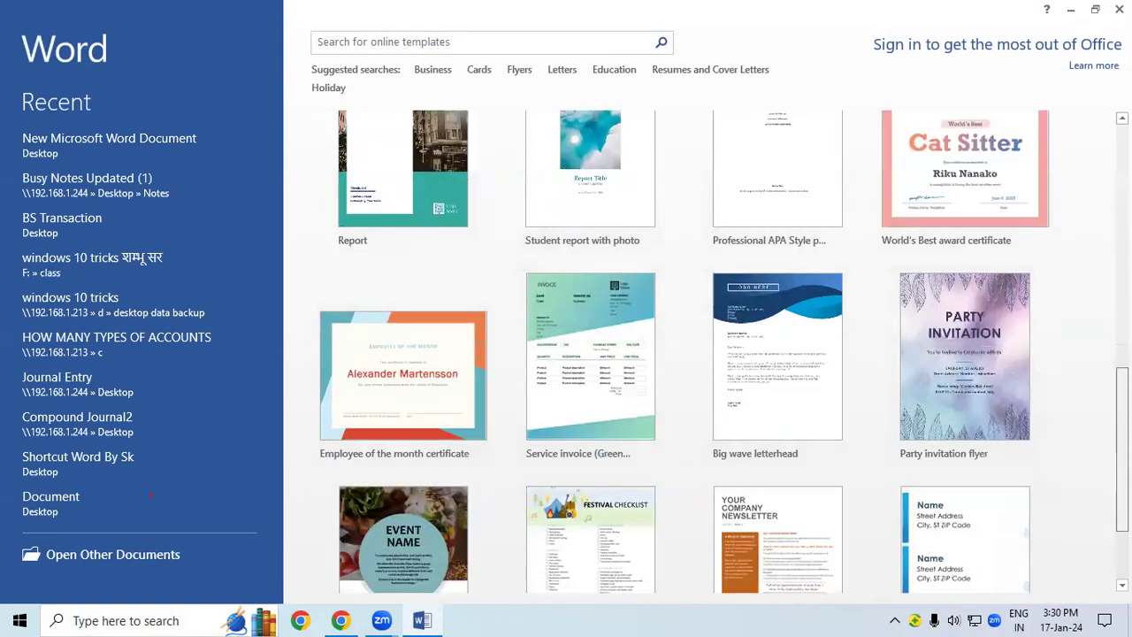
Create a document from the Service invoice (Green Gradient design) template.
scroll(935, 375, down, 1)
click(593, 336)
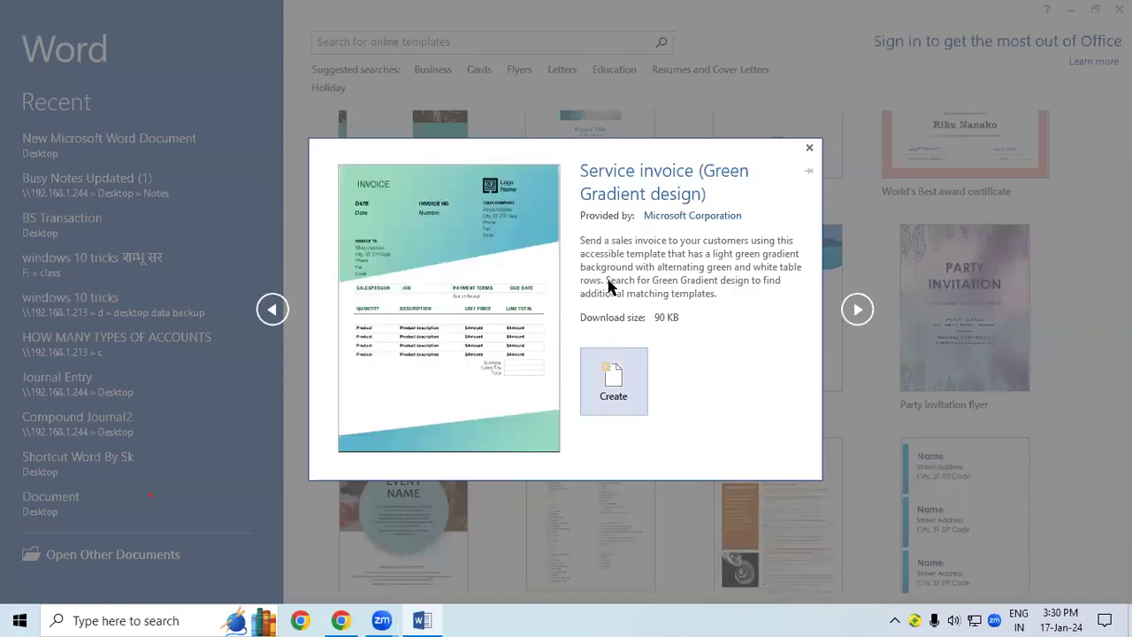
click(619, 391)
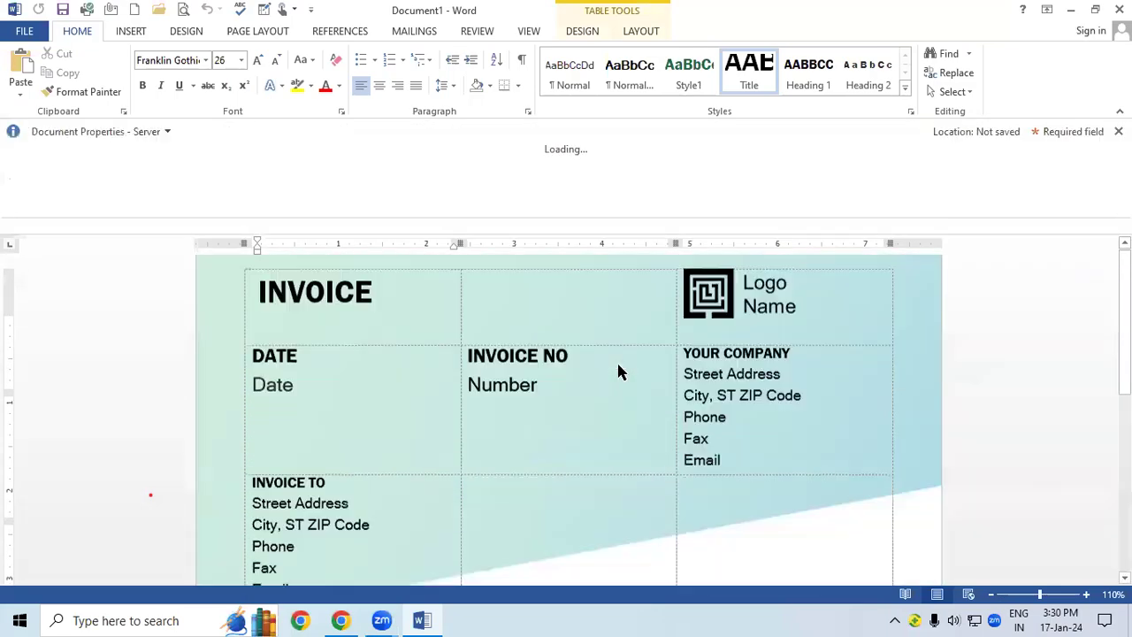
Look over the service invoice from its header to the totals table, and close the document without saving.
scroll(150, 495, down, 3)
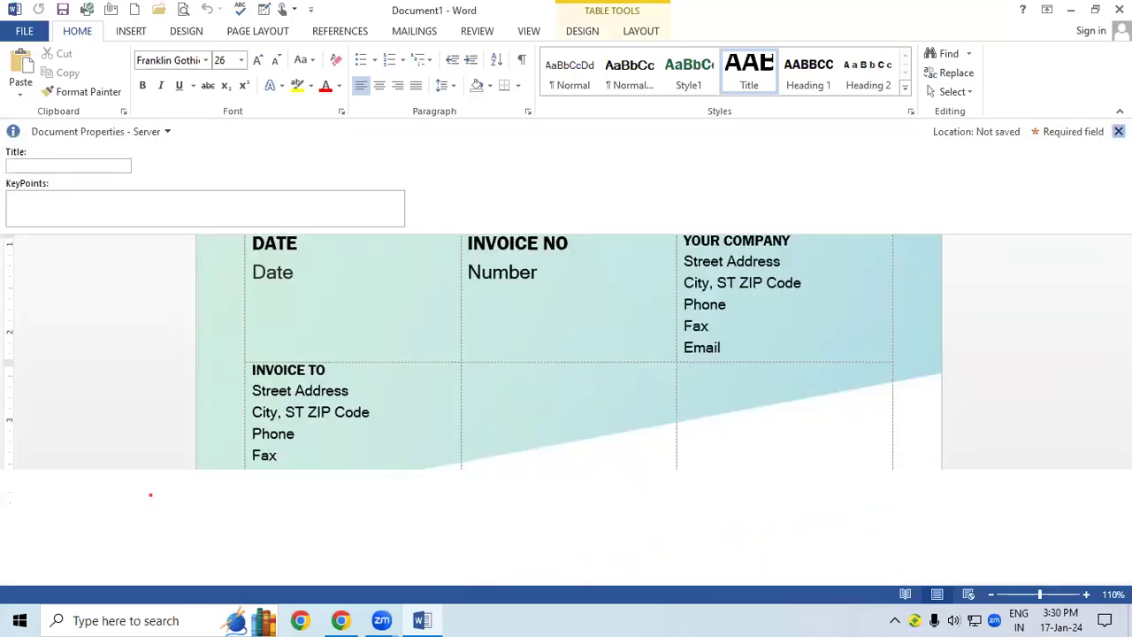
scroll(151, 495, up, 3)
scroll(151, 494, down, 5)
scroll(151, 495, down, 3)
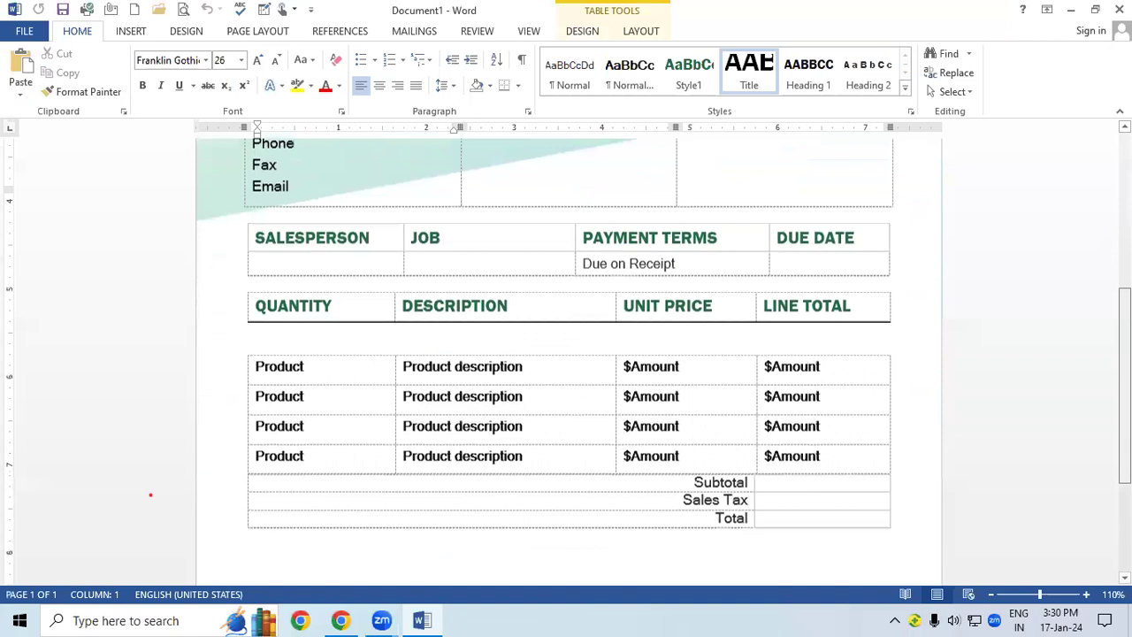
scroll(1100, 398, down, 2)
scroll(1094, 384, up, 2)
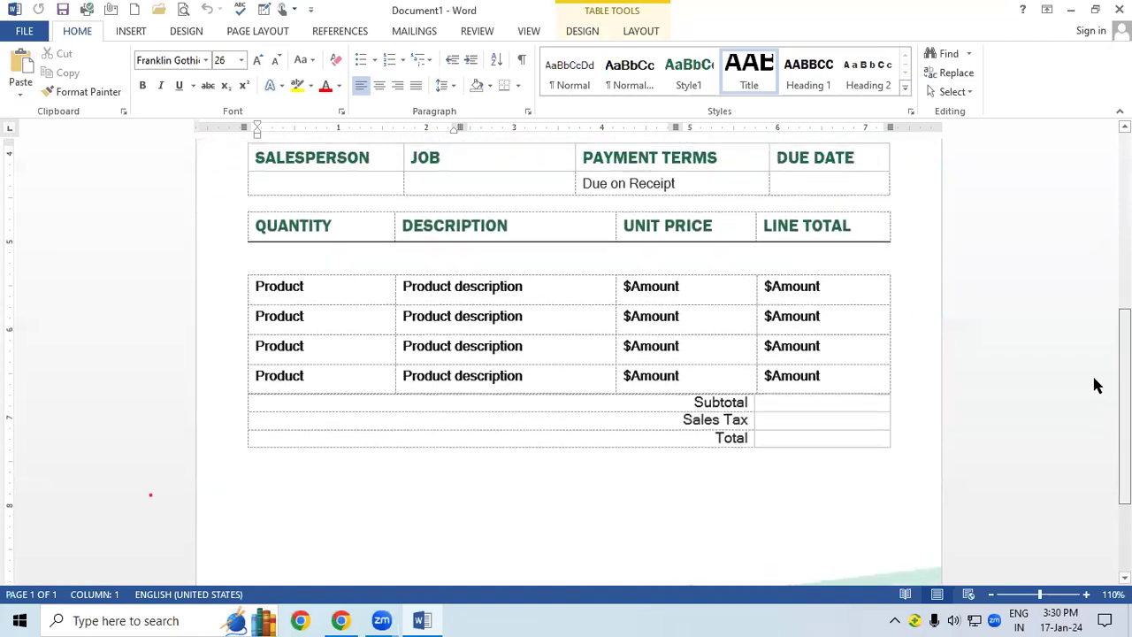
click(1119, 9)
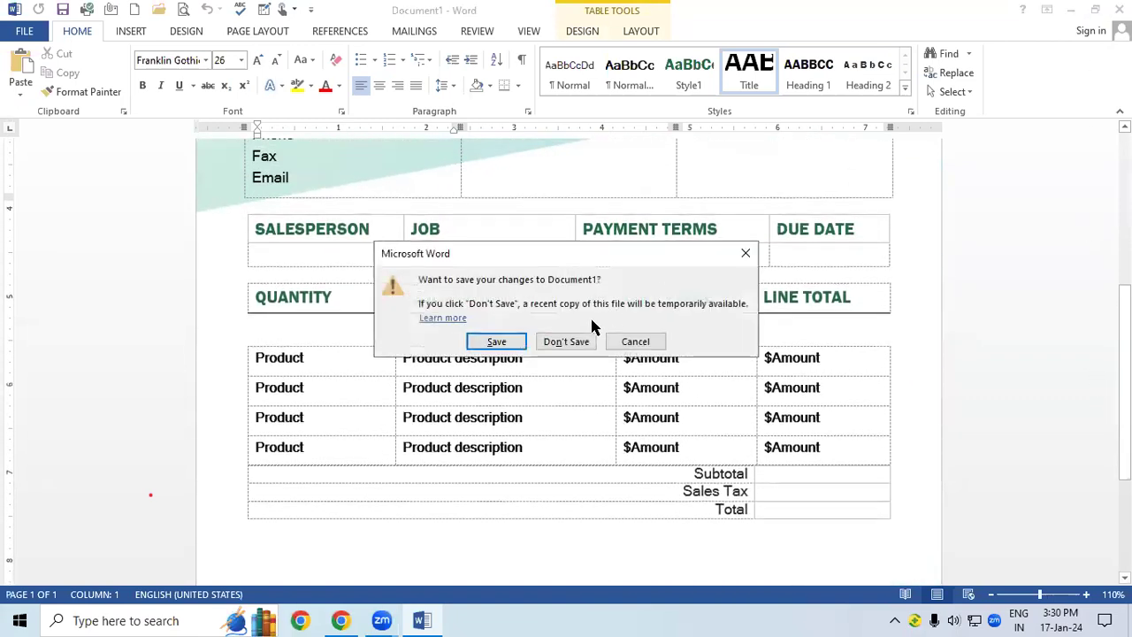
click(567, 341)
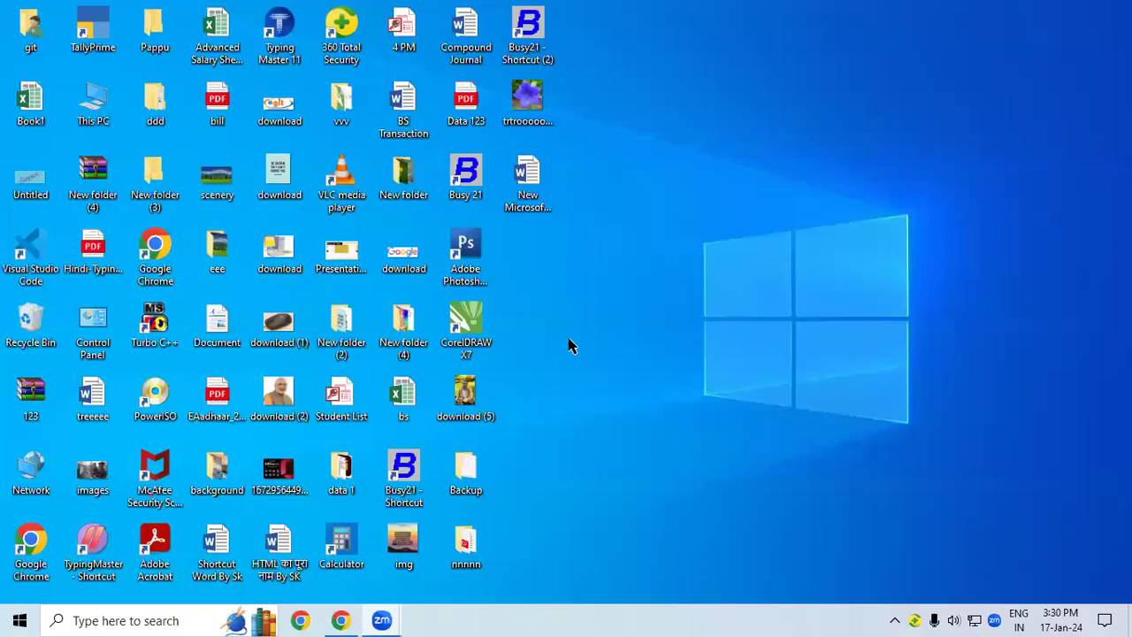
Launch Word by running winword, browse the suggested Business templates, and return to the start screen.
key(super+r)
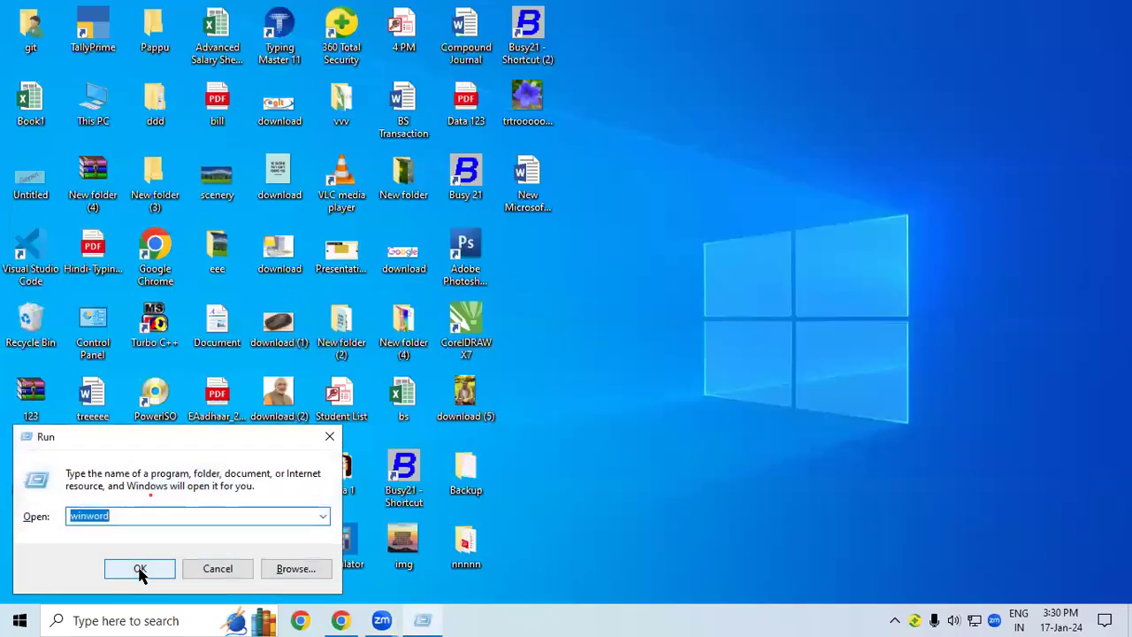
click(139, 569)
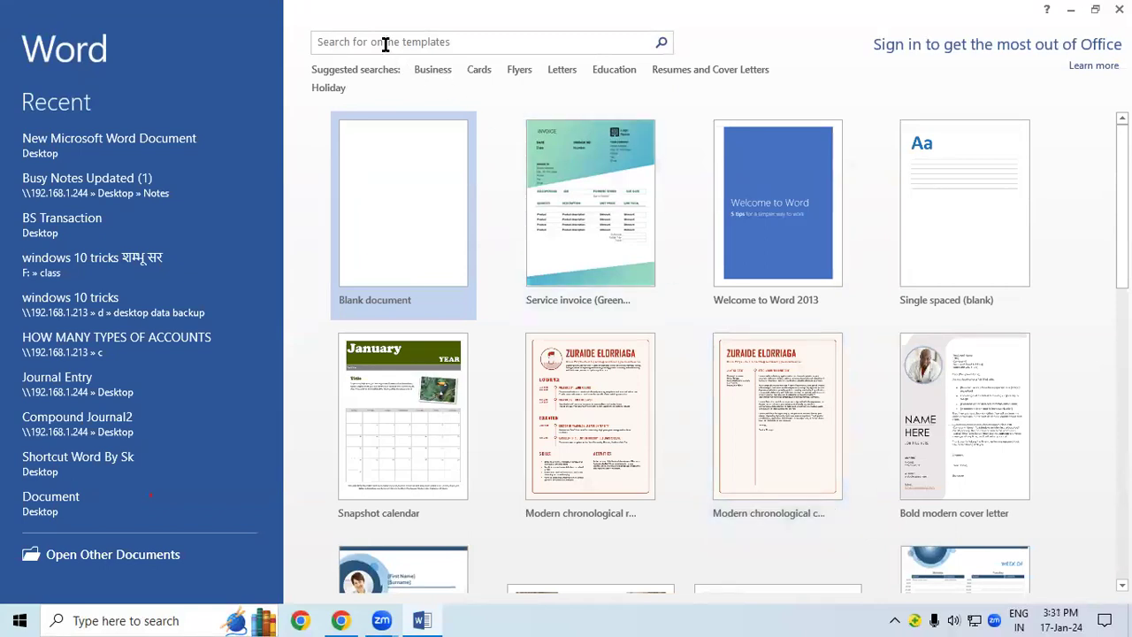
click(431, 75)
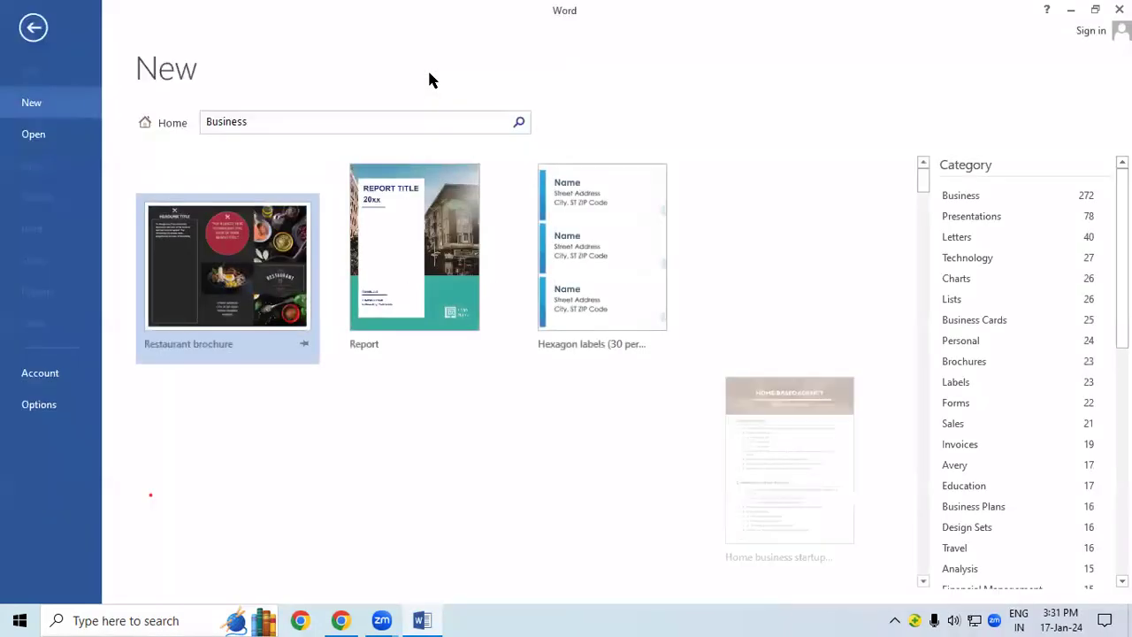
scroll(460, 265, down, 2)
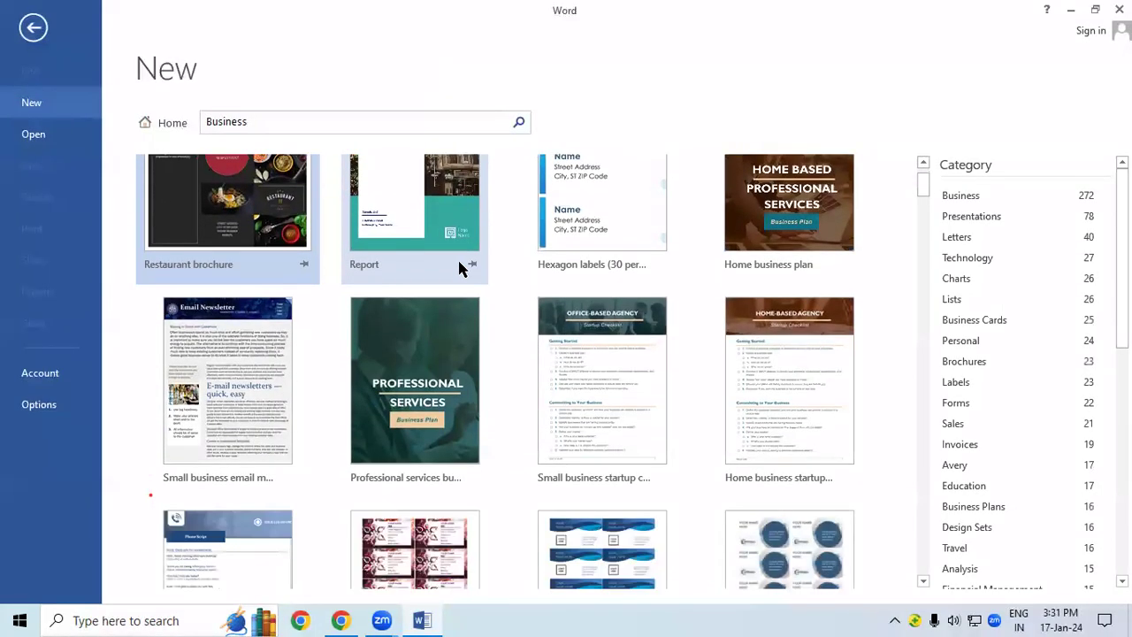
scroll(458, 257, down, 1)
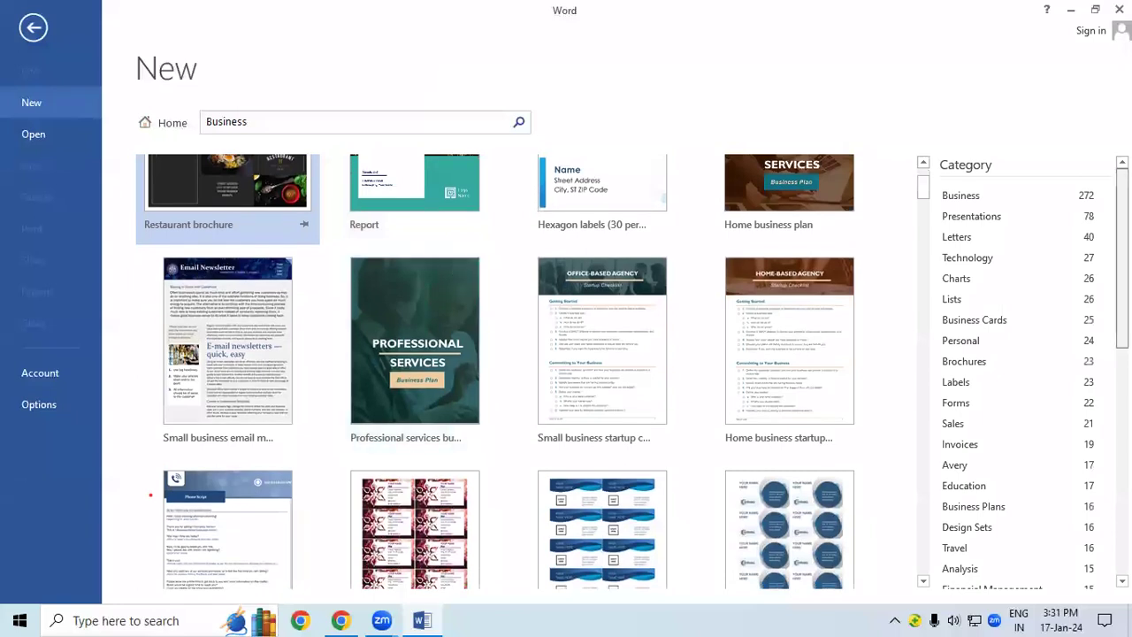
scroll(190, 234, up, 1)
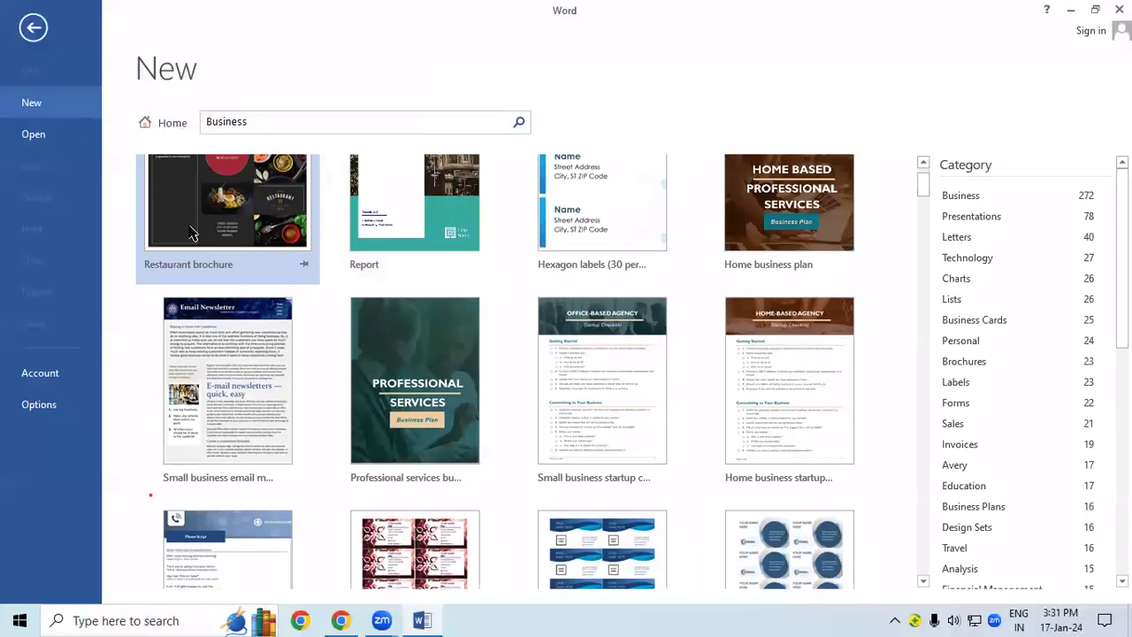
click(33, 27)
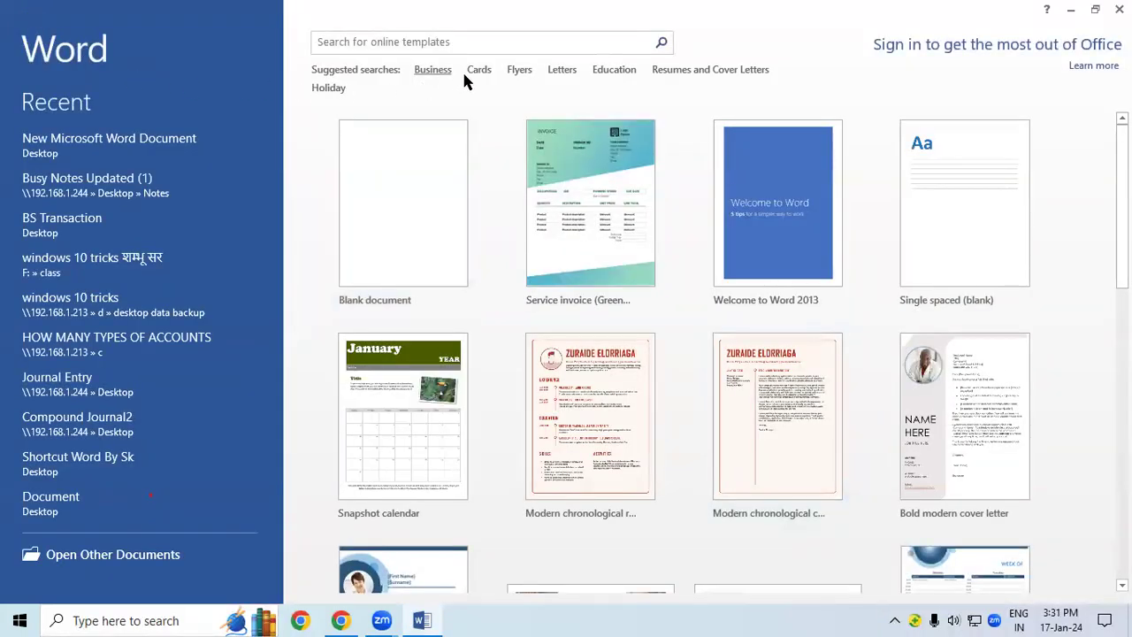
Create a document from the Big wave business cards template in the suggested Cards search.
click(474, 76)
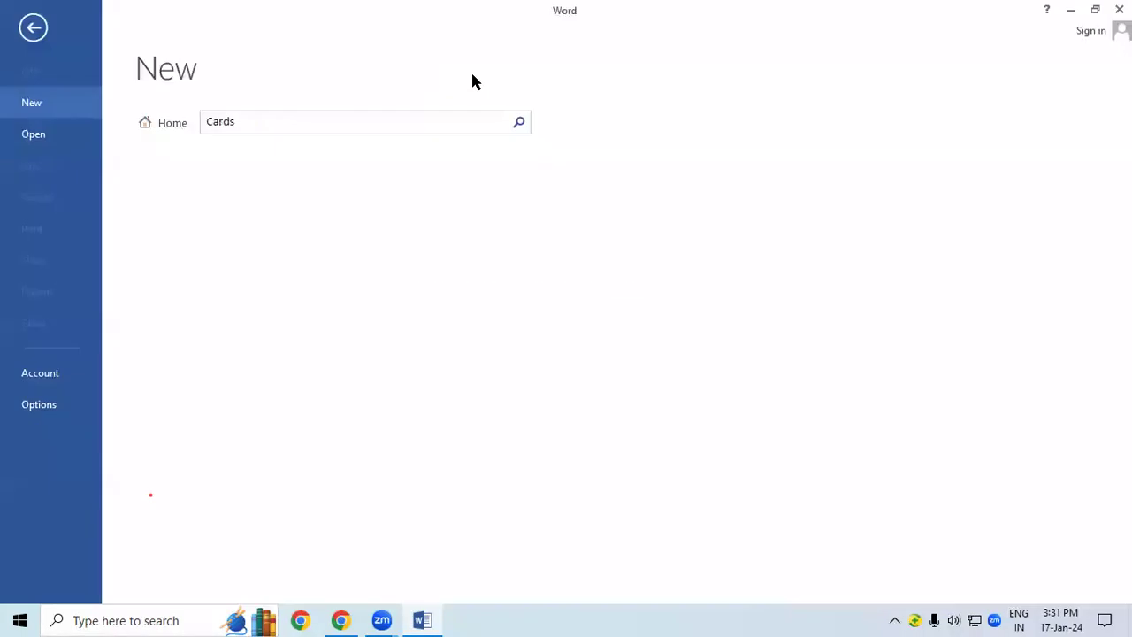
scroll(479, 196, down, 3)
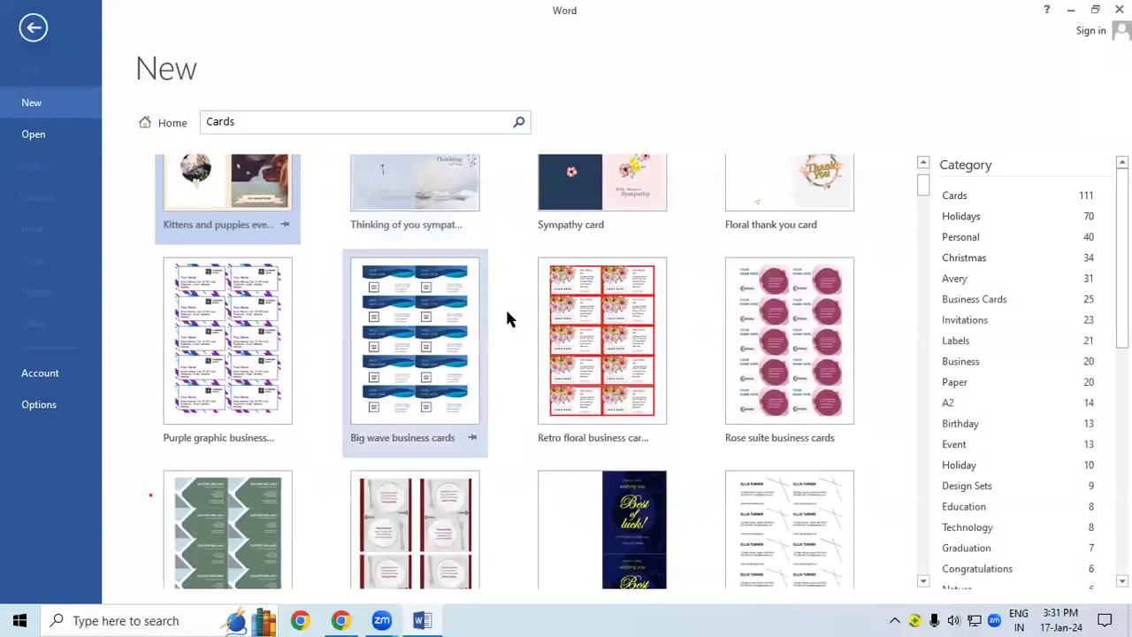
scroll(460, 384, up, 1)
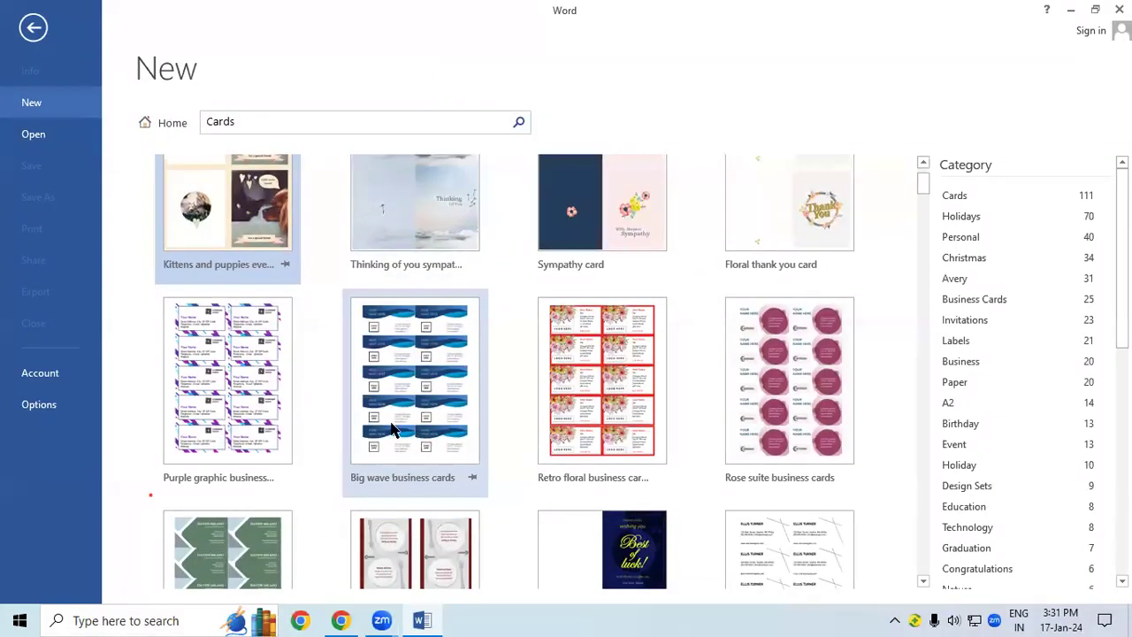
click(418, 433)
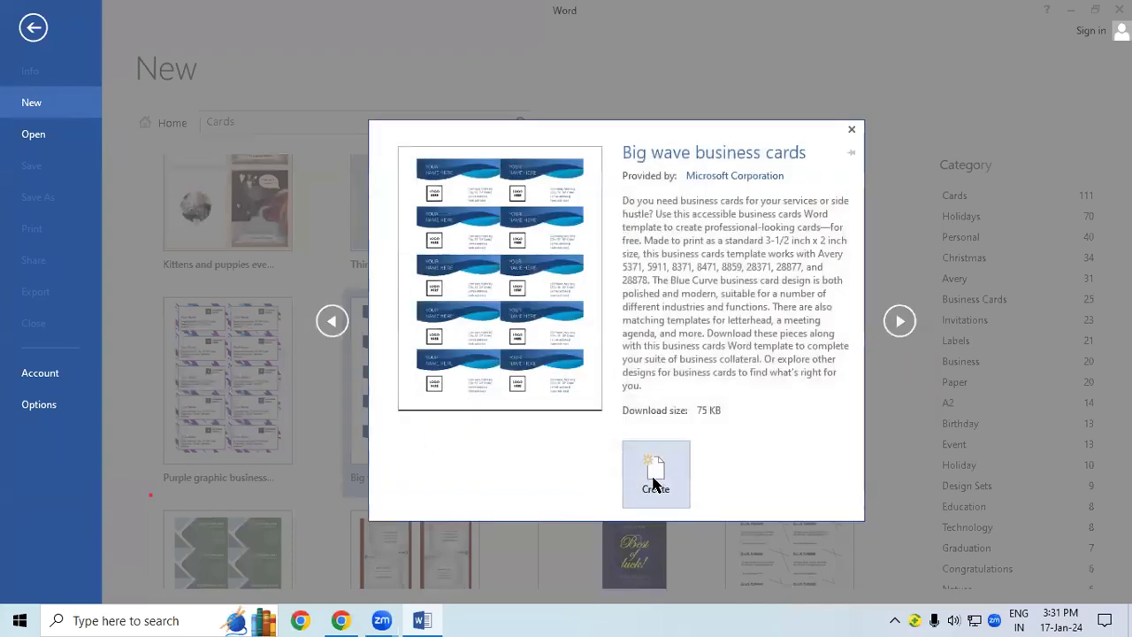
click(655, 479)
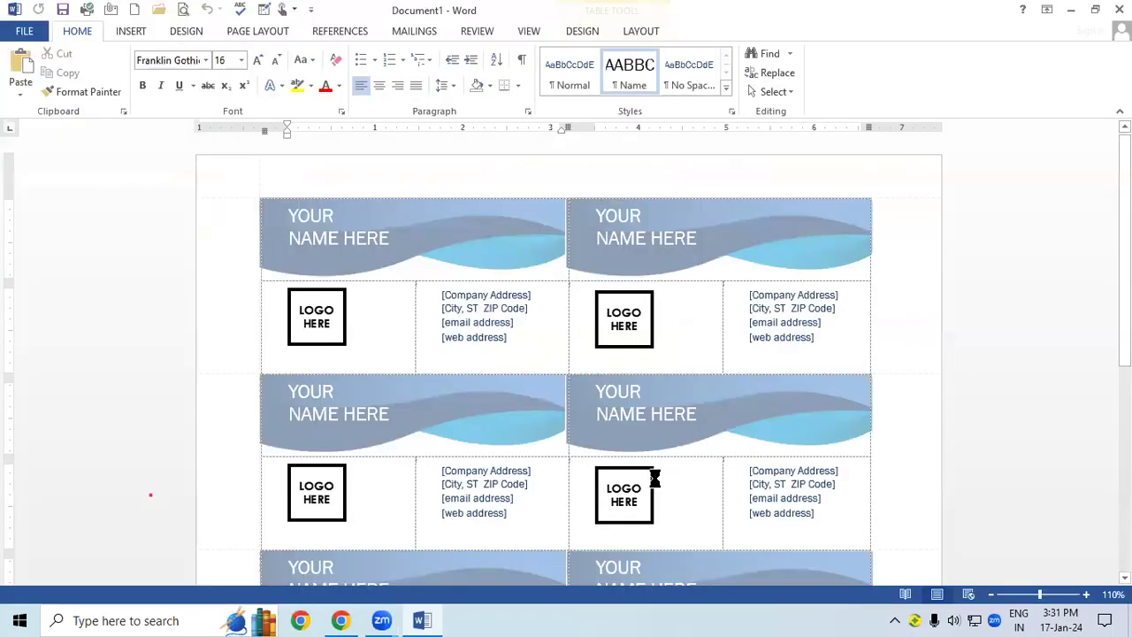
Highlight the email, company address and city placeholders on a business card, and hide the Document Properties panel.
scroll(150, 495, down, 5)
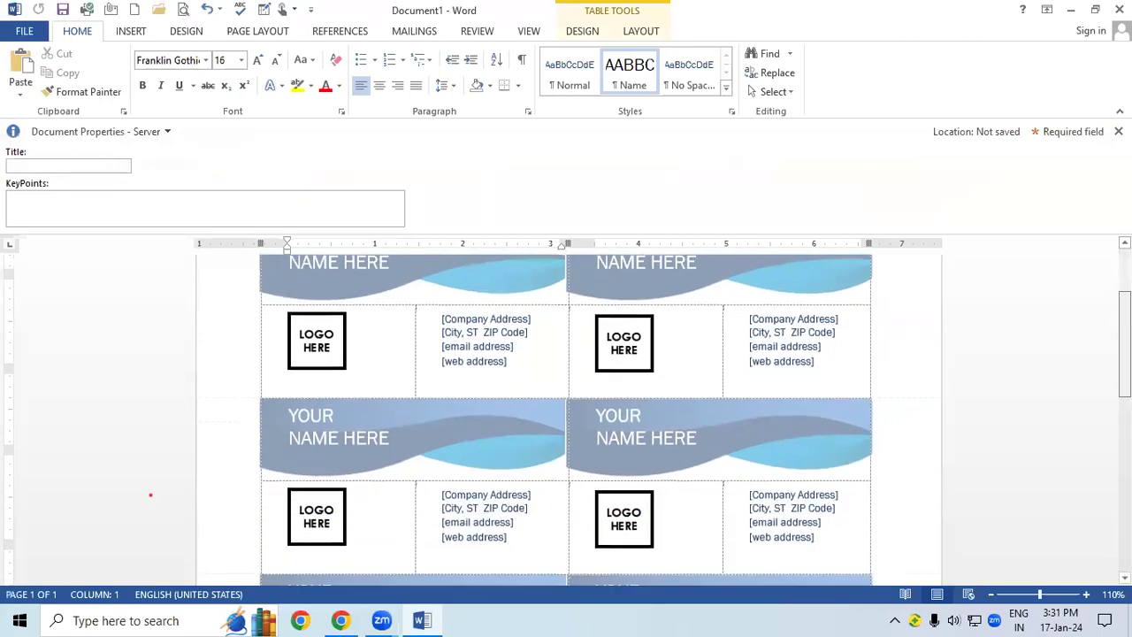
scroll(151, 496, down, 5)
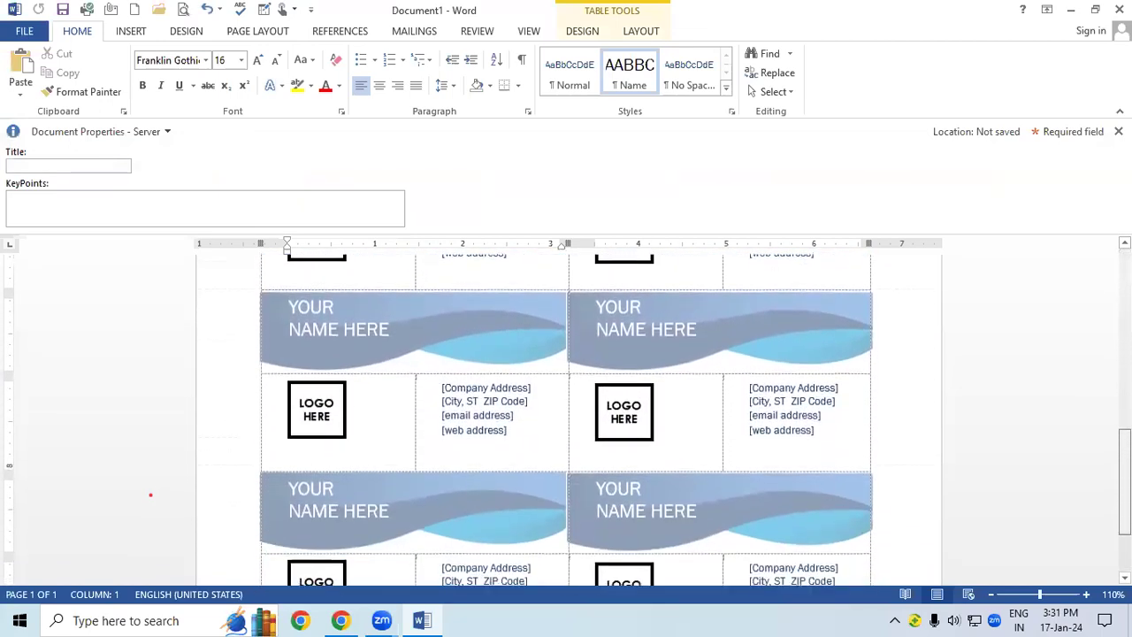
click(451, 430)
click(495, 416)
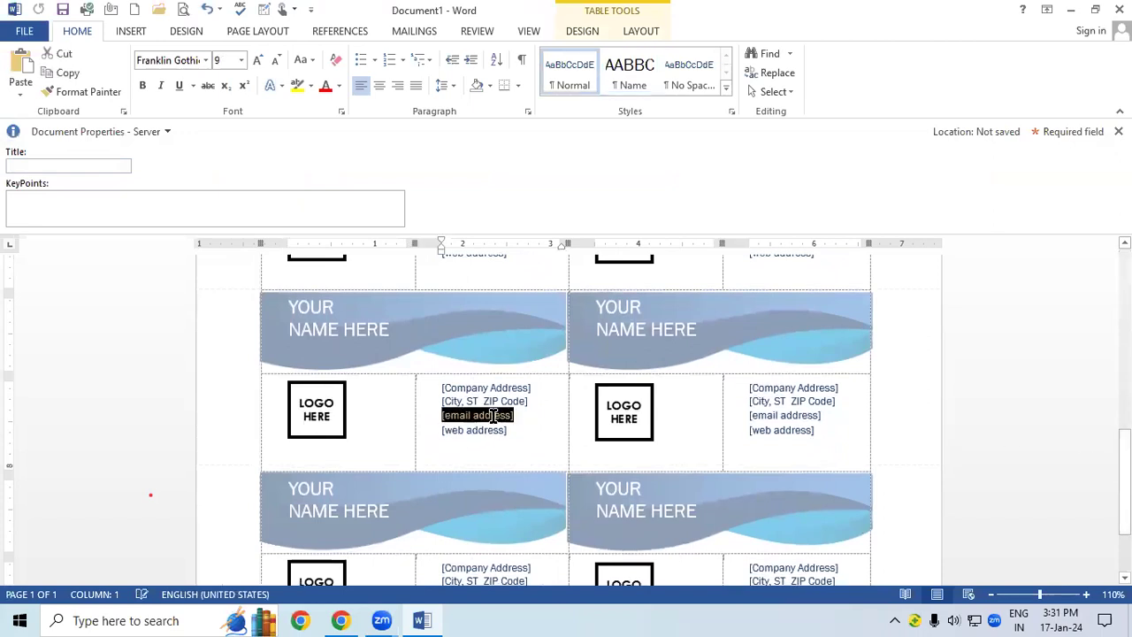
click(489, 399)
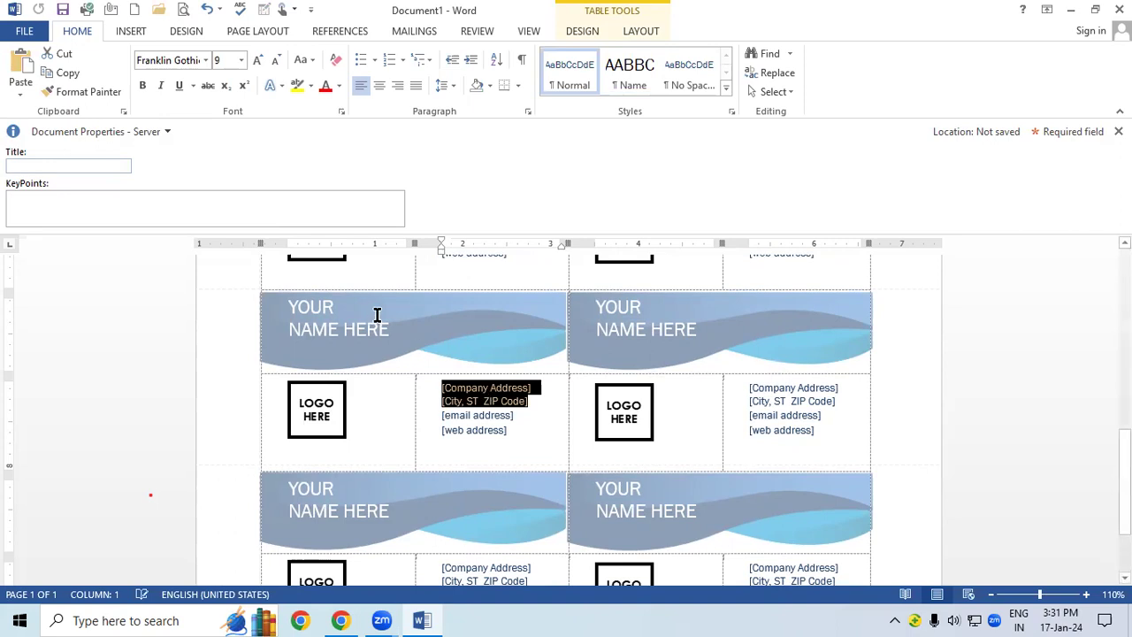
click(1118, 131)
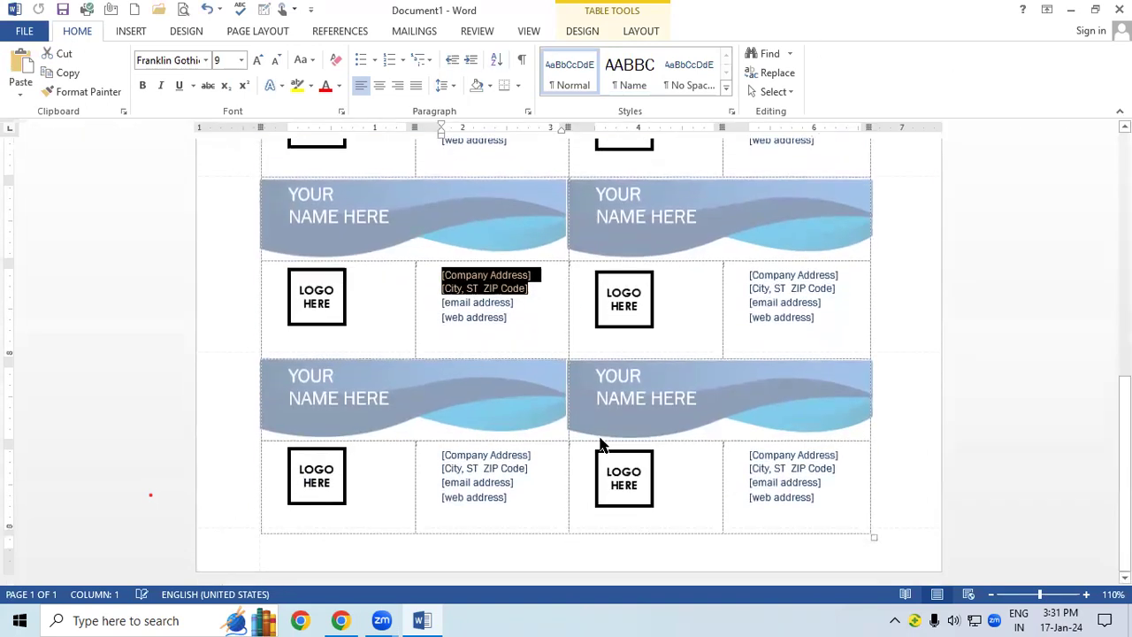
Close the business cards document without saving it.
scroll(1075, 339, up, 3)
scroll(566, 362, up, 4)
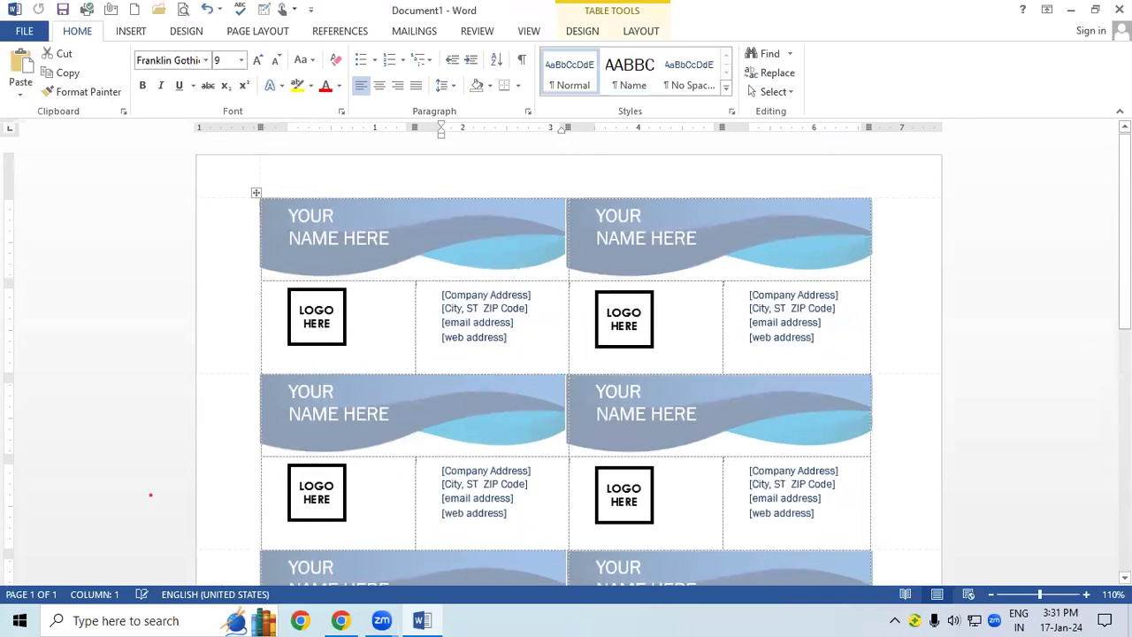
click(1117, 9)
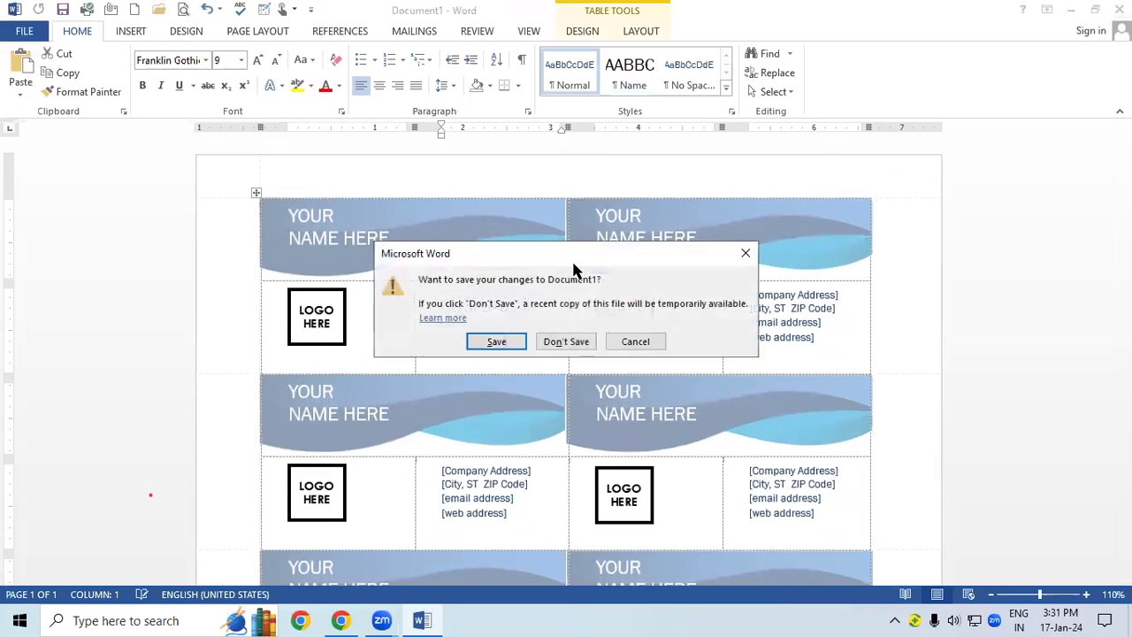
click(569, 341)
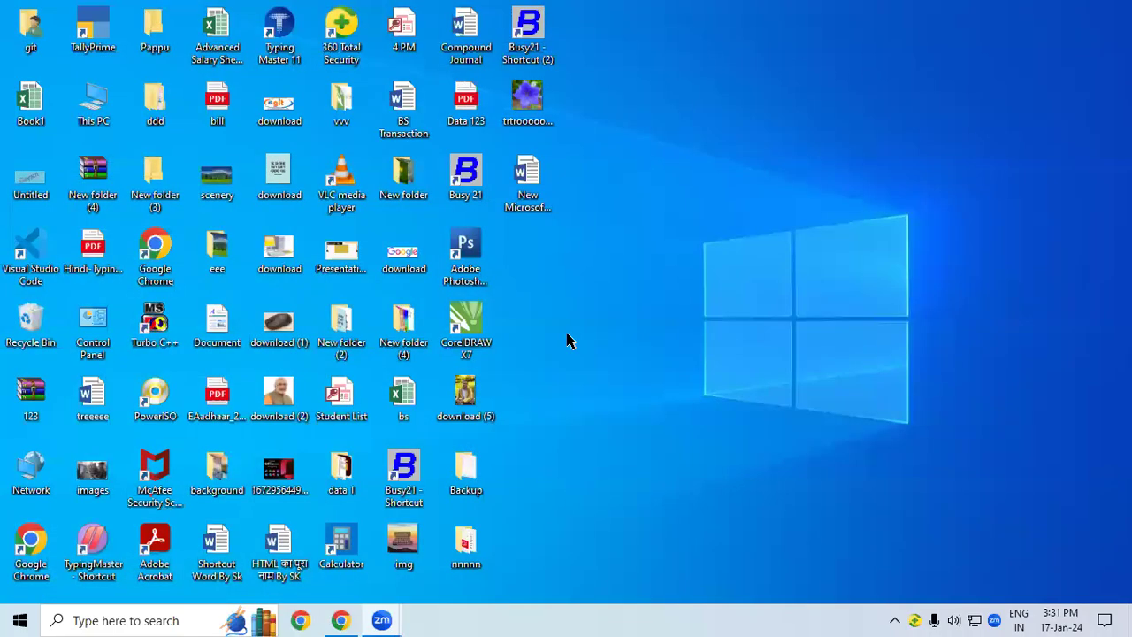
Launch Word again by running winword, and create a blank document.
key(super+r)
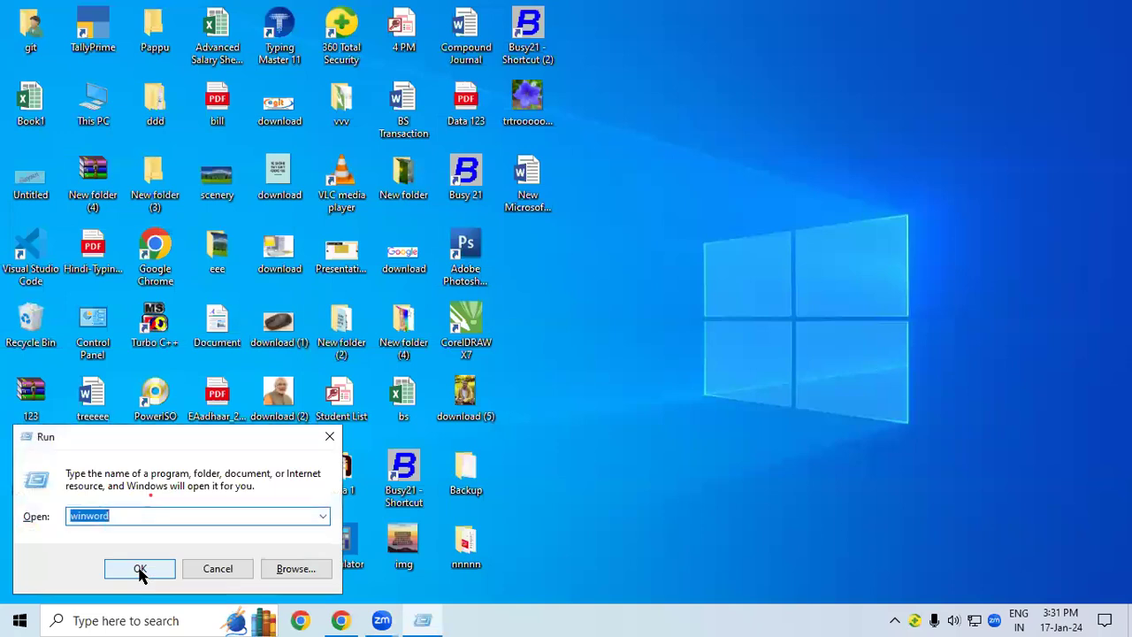
click(140, 570)
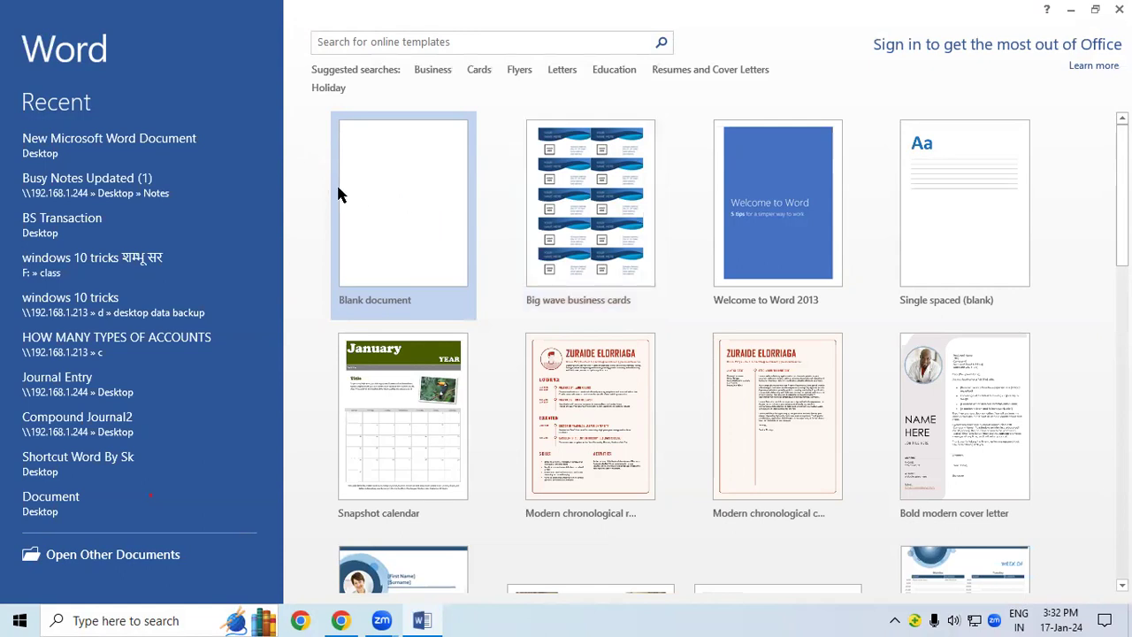
click(358, 196)
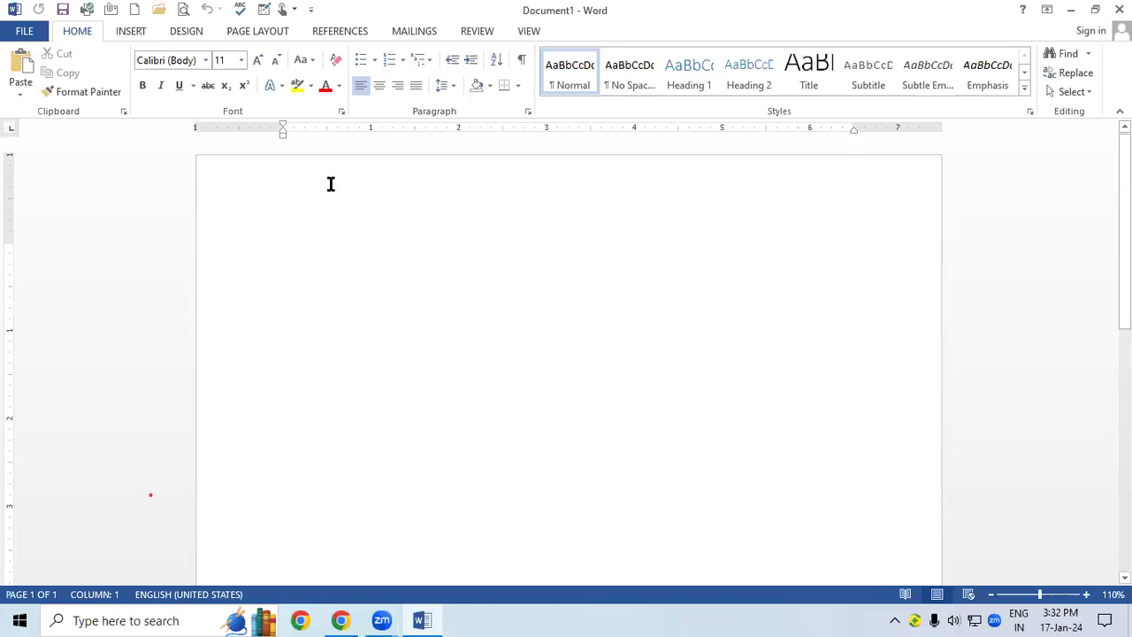
scroll(326, 252, down, 1)
scroll(323, 257, down, 2)
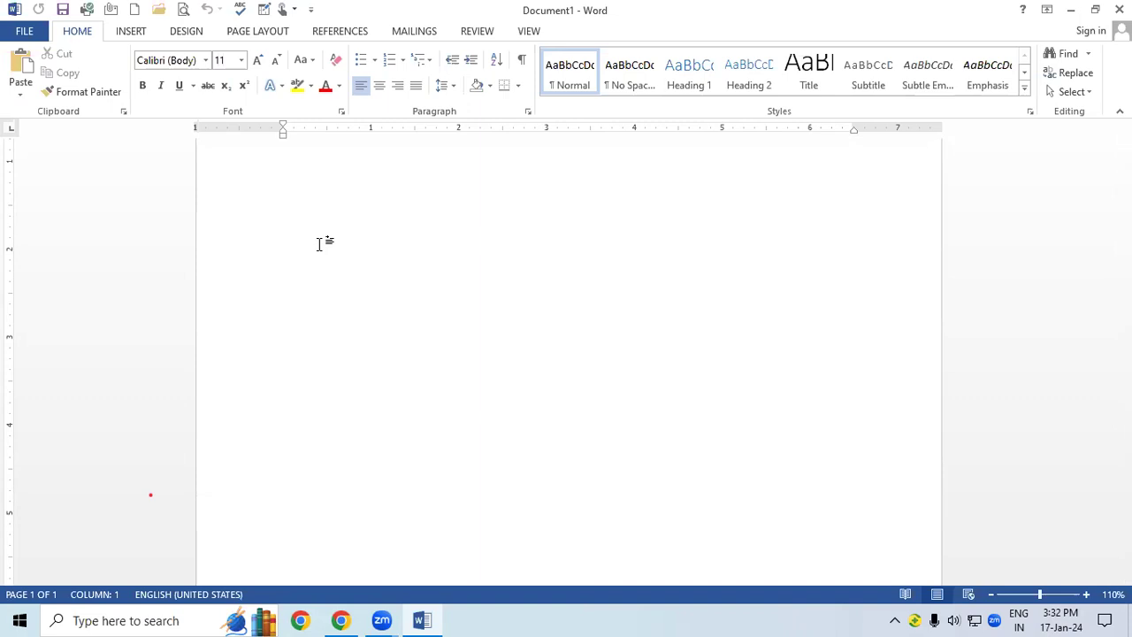
click(831, 615)
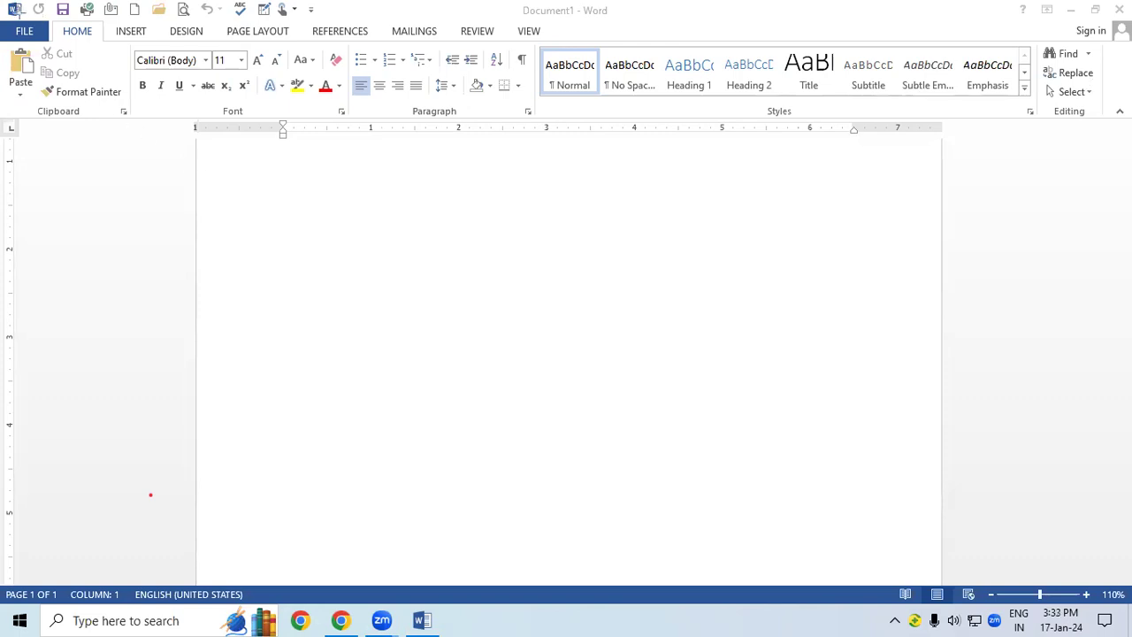
mouse_move(3, 2)
mouse_down()
mouse_move(99, 29)
mouse_move(329, 23)
mouse_up()
mouse_move(410, 2)
mouse_down()
mouse_move(596, 32)
mouse_move(836, 32)
mouse_move(870, 17)
mouse_up()
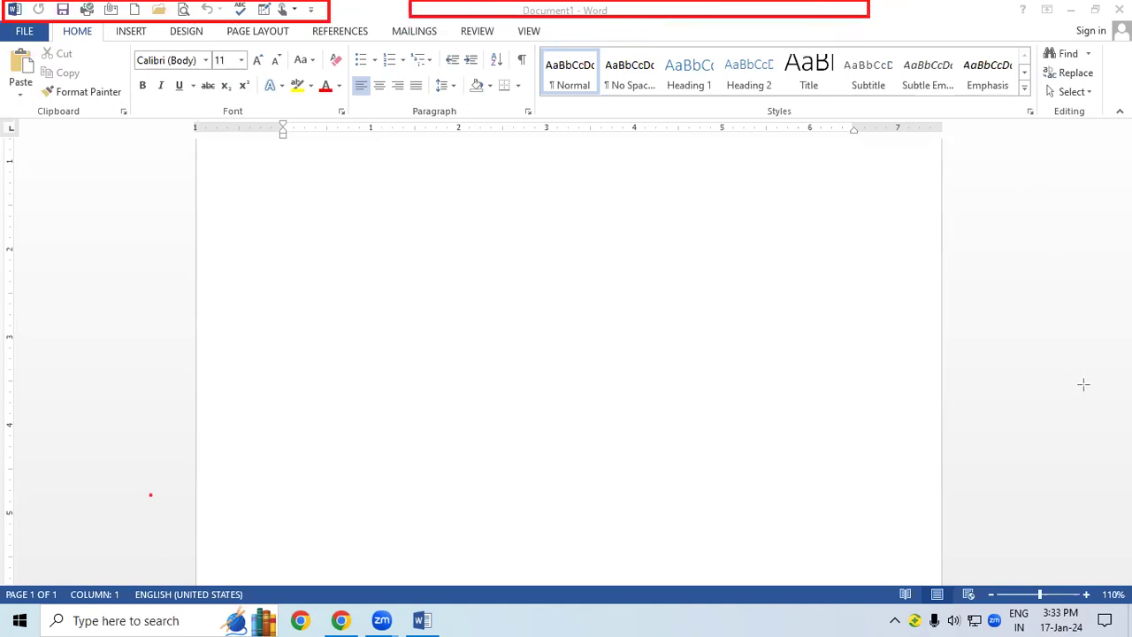
key(Escape)
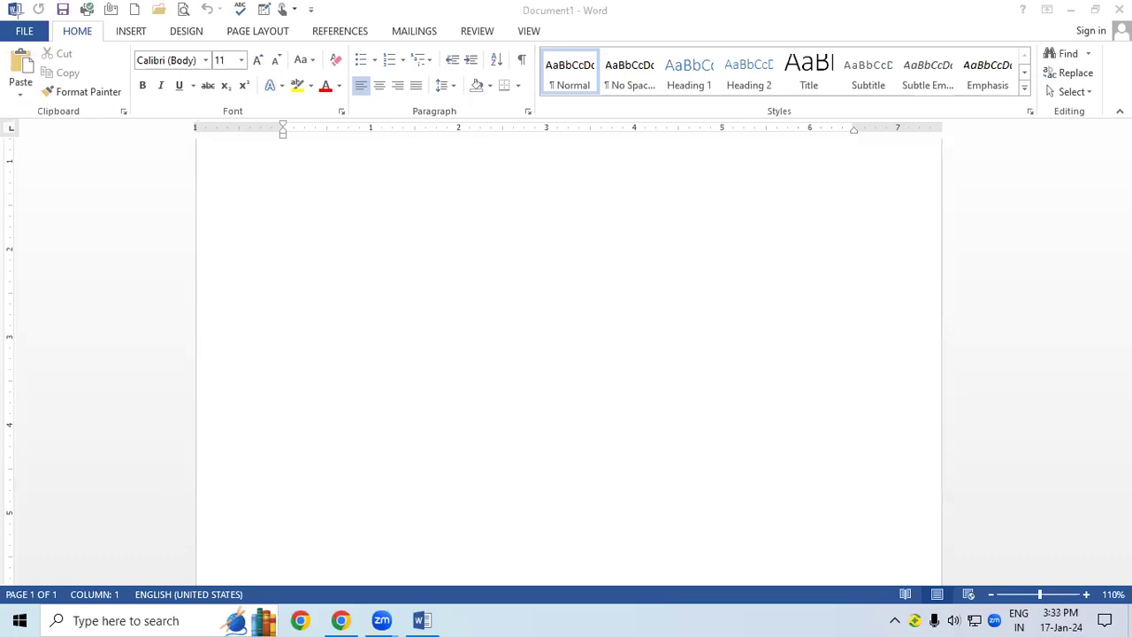
Outline the Quick Access Toolbar, the File tab, and the save, print and new document icons with red annotation rectangles.
mouse_move(2, 1)
mouse_down()
mouse_move(21, 14)
mouse_move(348, 21)
mouse_up()
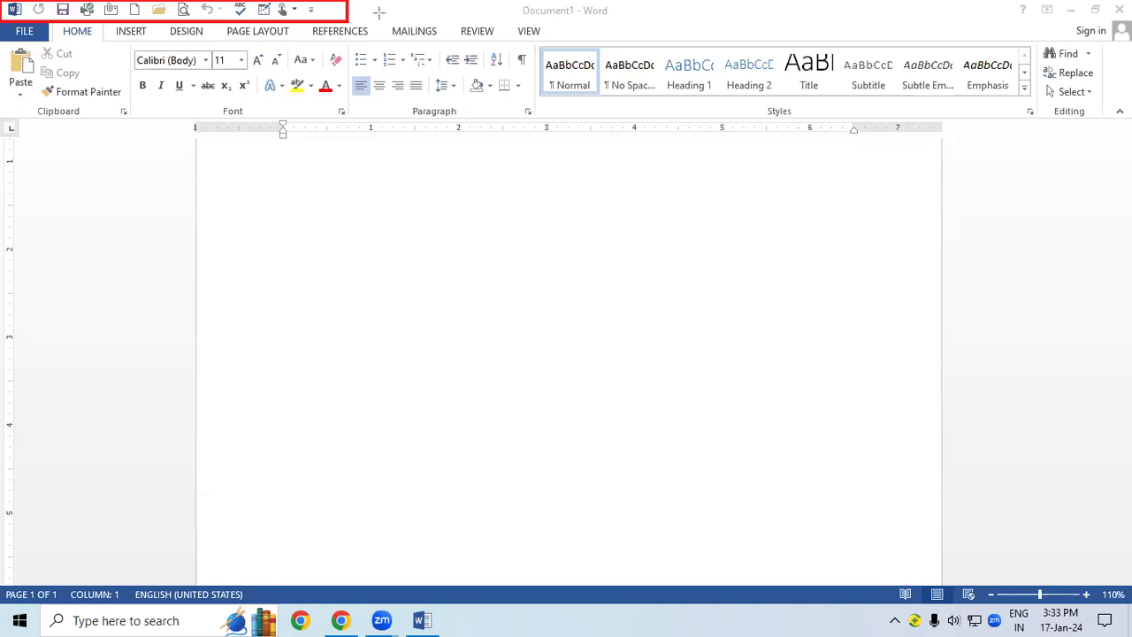
drag(1, 23, 52, 41)
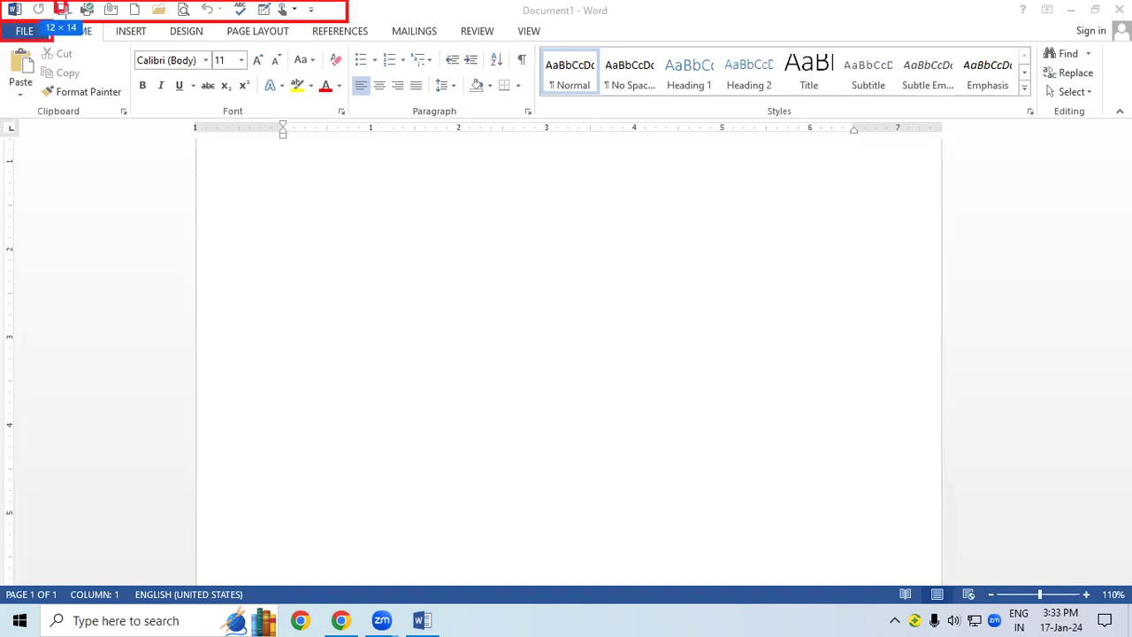
mouse_move(75, 0)
mouse_down()
mouse_move(97, 19)
mouse_move(148, 24)
mouse_up()
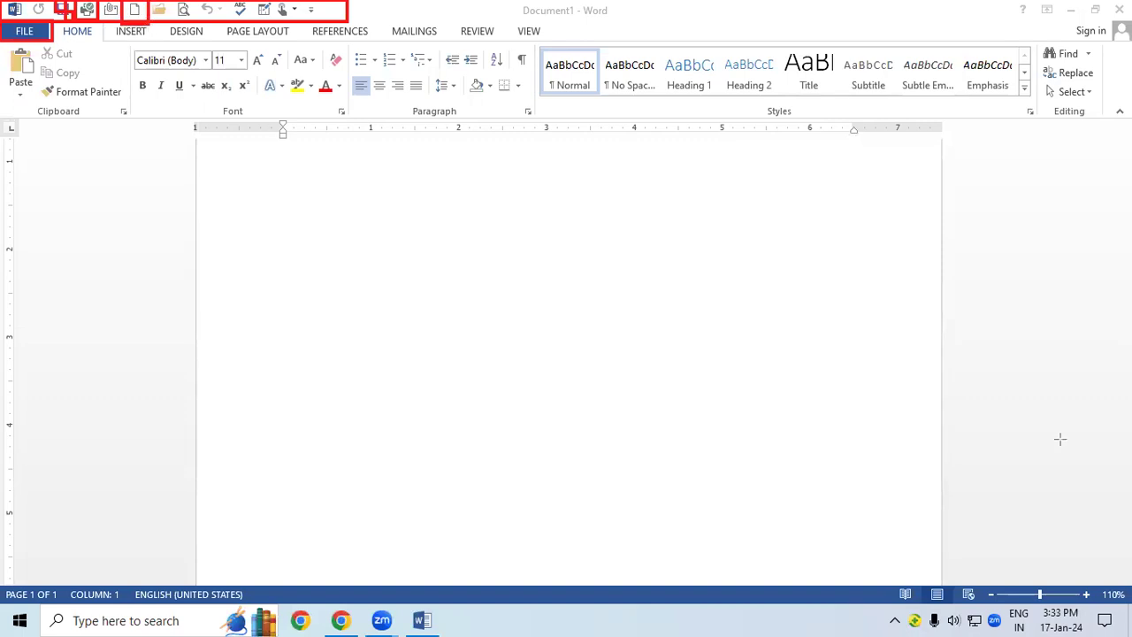
Erase the existing annotations and outline the Quick Access Toolbar and the title bar with red rectangles.
key(e)
drag(18, 16, 328, 23)
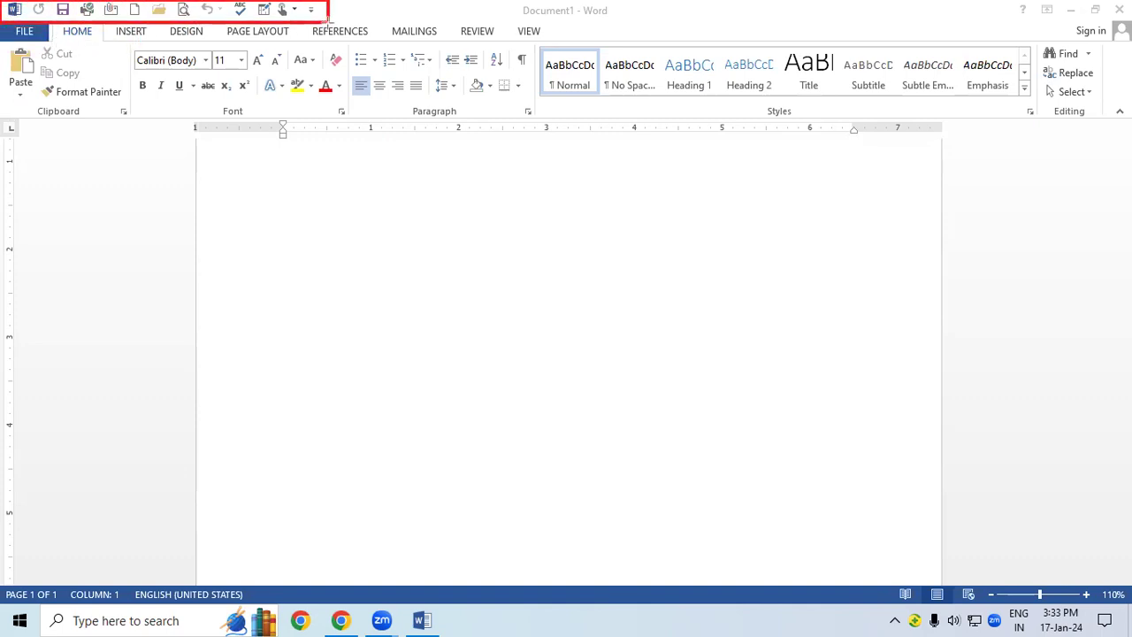
mouse_move(363, 0)
mouse_down()
mouse_move(548, 30)
mouse_move(887, 19)
mouse_up()
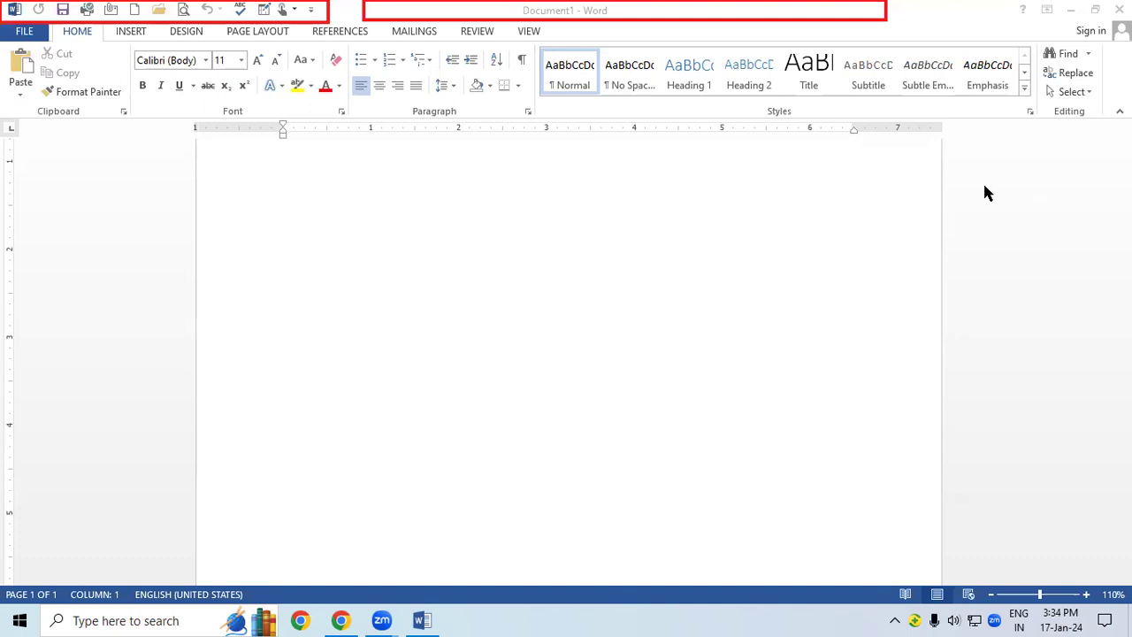
Handwrite "Docume" in red on the blank page, underline it, and clear all annotations.
mouse_move(375, 215)
mouse_down()
mouse_move(370, 207)
mouse_move(390, 226)
mouse_move(404, 206)
mouse_move(442, 222)
mouse_move(503, 178)
mouse_up()
drag(392, 275, 549, 174)
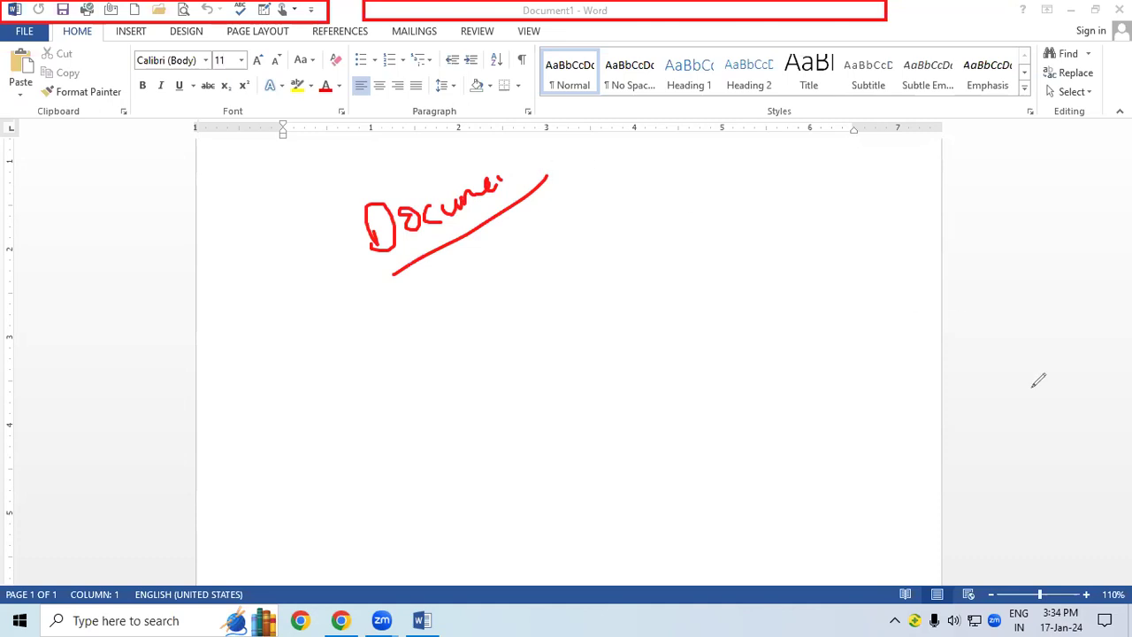
key(Escape)
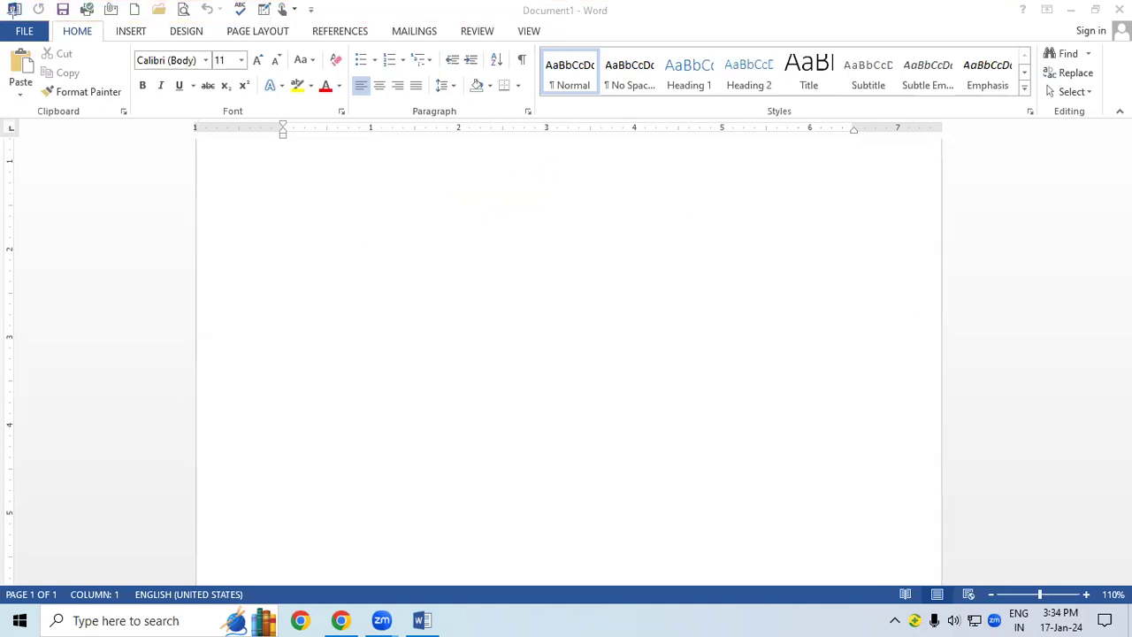
Outline the Quick Access Toolbar, title bar, window controls, ribbon tabs and ribbon commands with red rectangles.
mouse_move(2, 1)
mouse_down()
mouse_move(115, 19)
mouse_move(361, 21)
mouse_up()
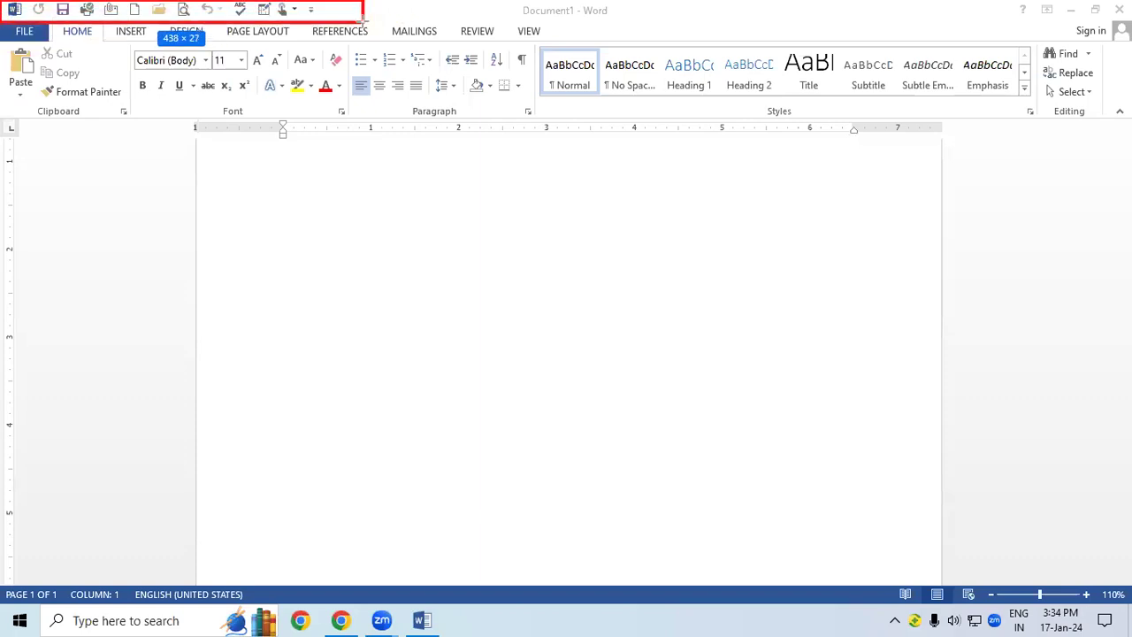
drag(432, 1, 821, 23)
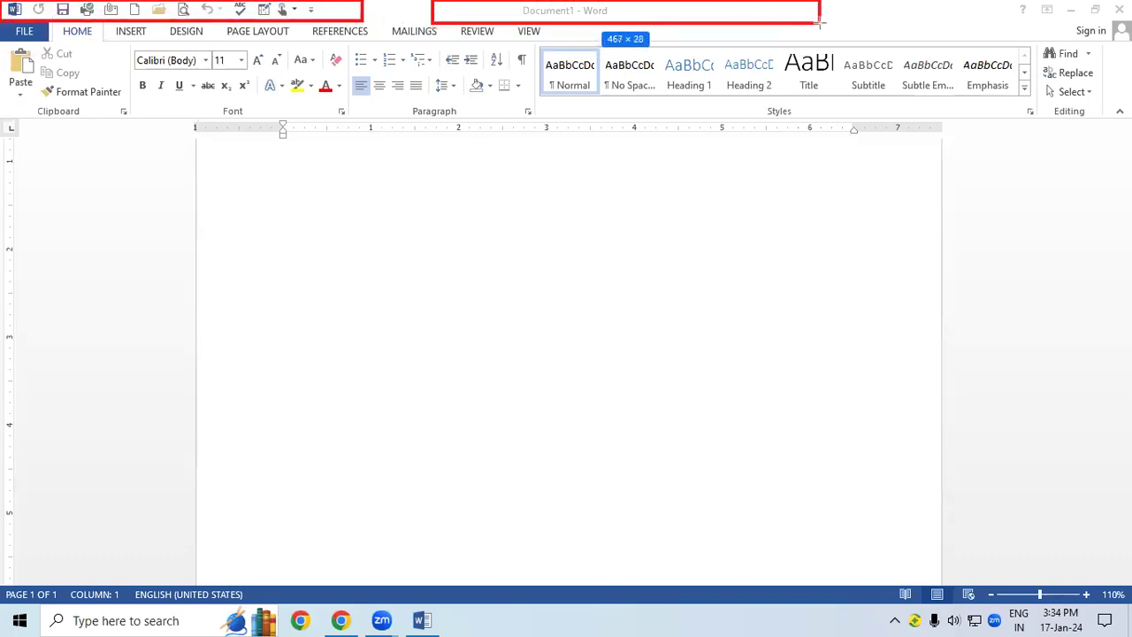
mouse_move(996, 1)
mouse_down()
mouse_move(1004, 16)
mouse_move(1131, 24)
mouse_up()
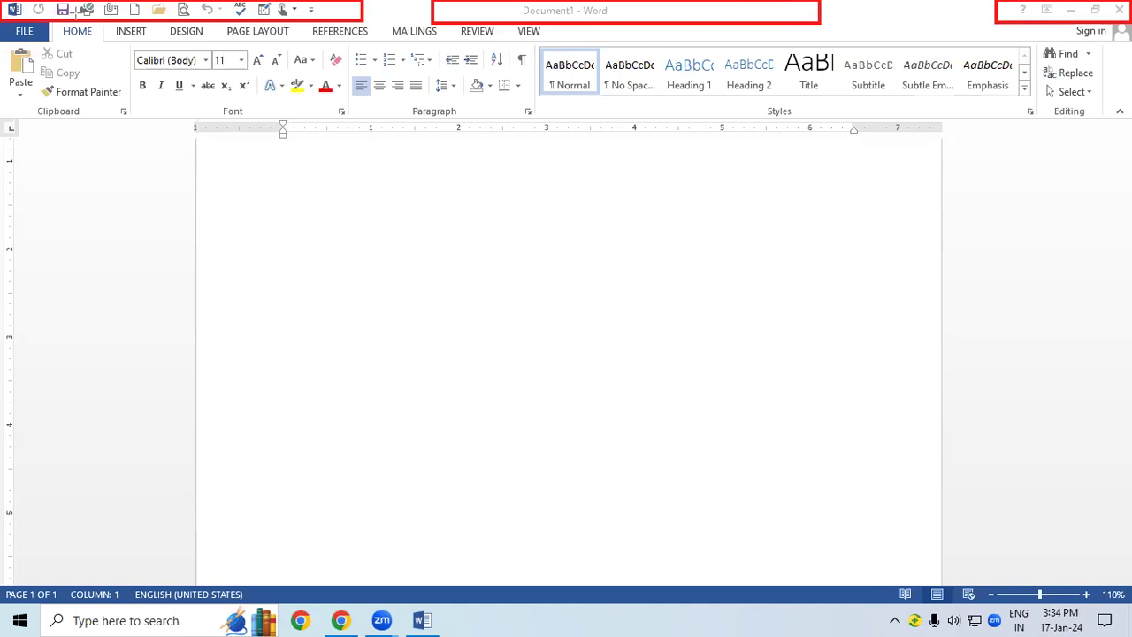
drag(1, 25, 555, 41)
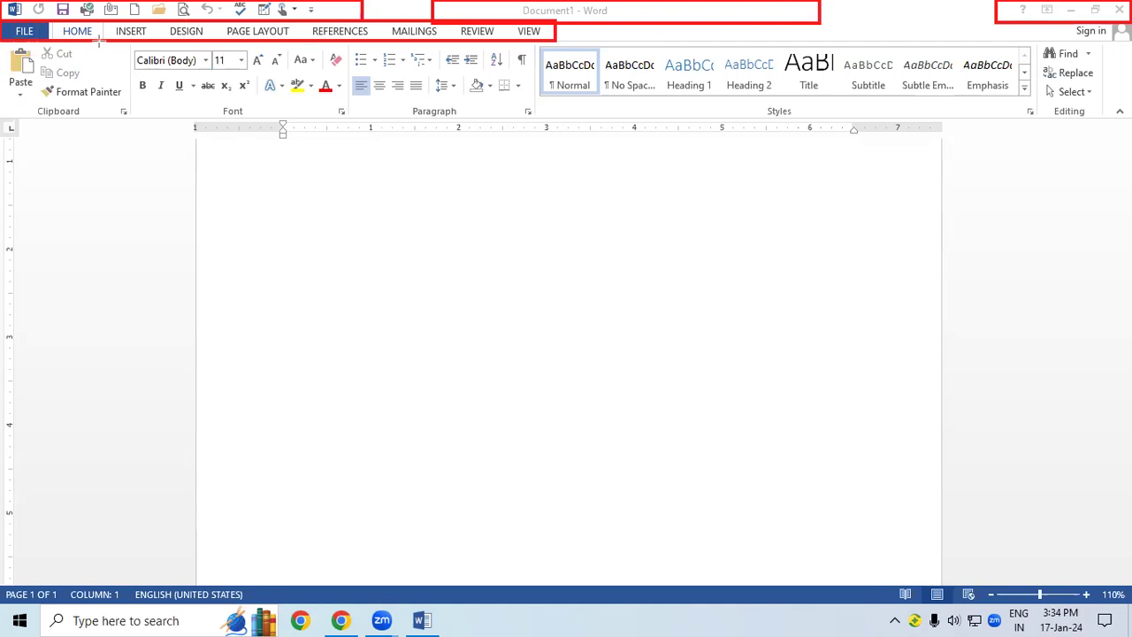
drag(1, 39, 1081, 116)
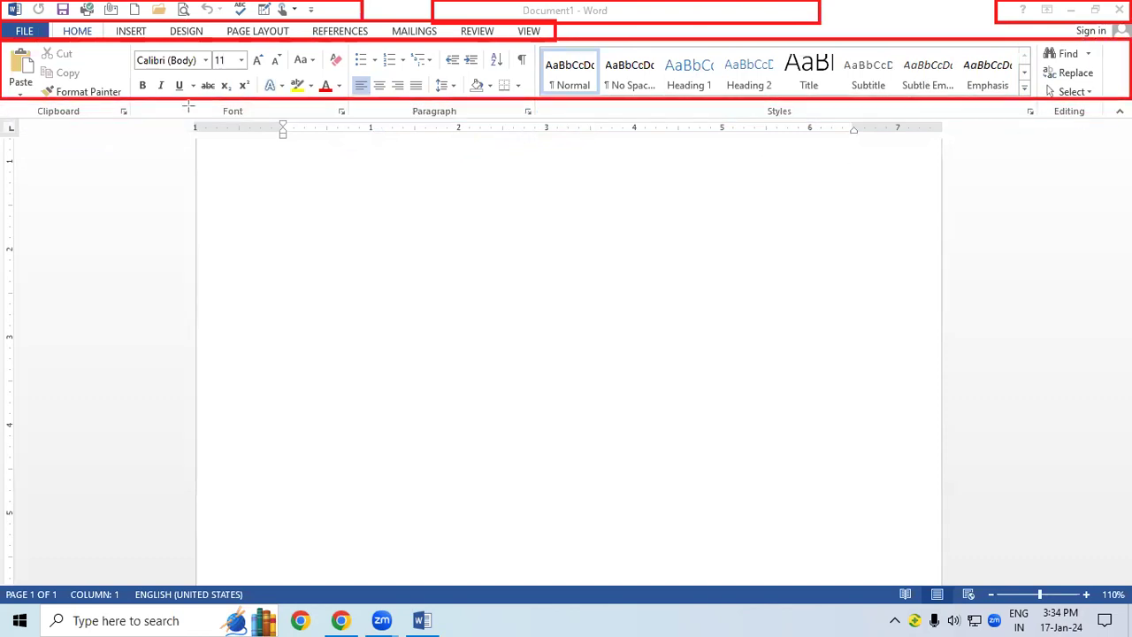
Outline the Clipboard, Font, Paragraph and Styles group names beneath the ribbon commands in red.
drag(19, 99, 101, 118)
drag(209, 100, 264, 120)
drag(404, 101, 473, 118)
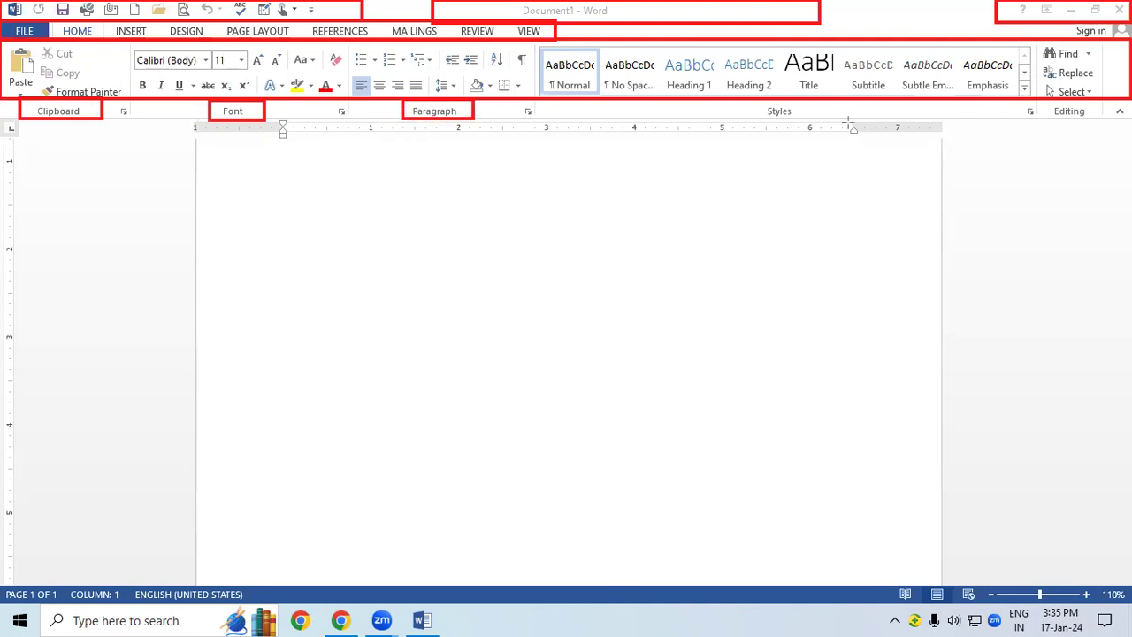
drag(760, 99, 798, 119)
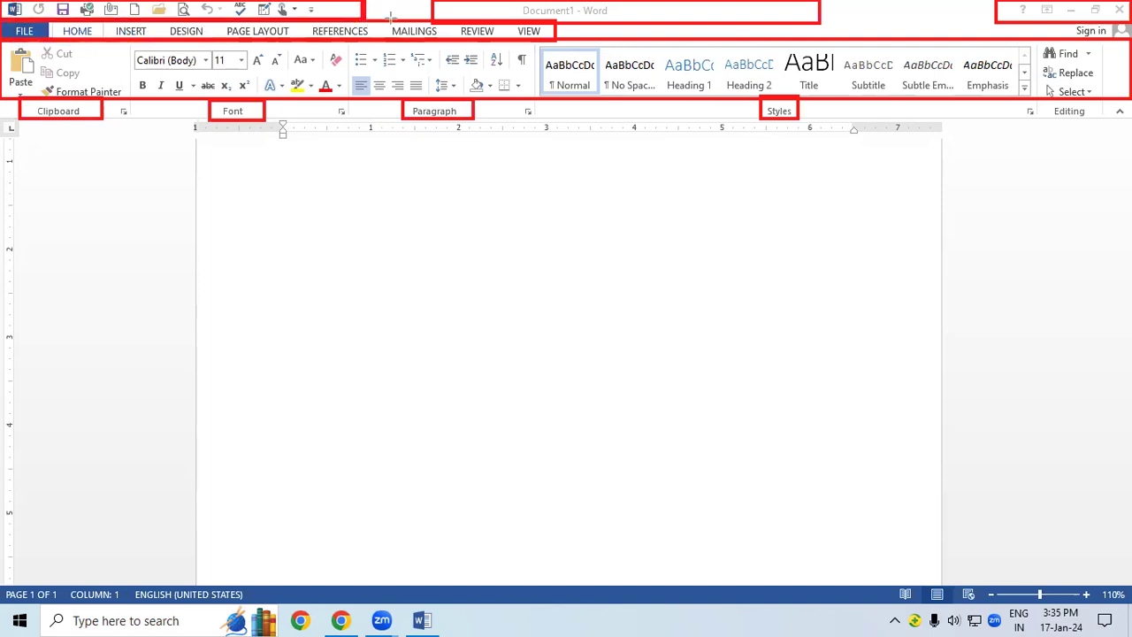
Trace over the outlines of the title bar, window controls, ribbon tabs, ribbon commands and Clipboard group name again.
drag(435, 3, 811, 25)
drag(998, 1, 1118, 26)
drag(3, 24, 559, 39)
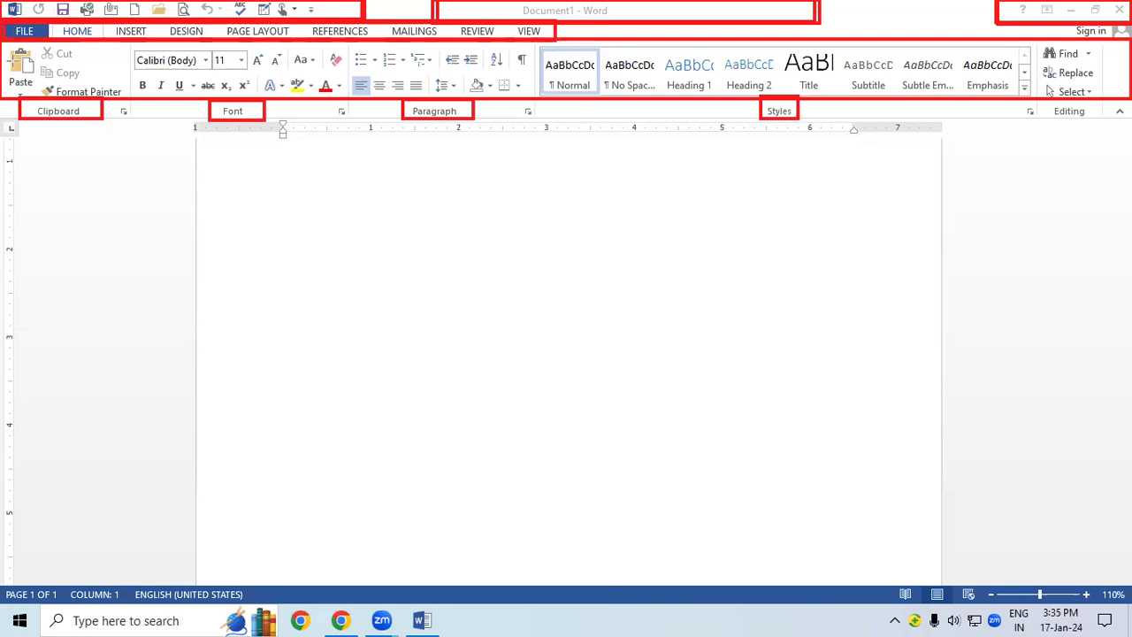
drag(1, 41, 1082, 99)
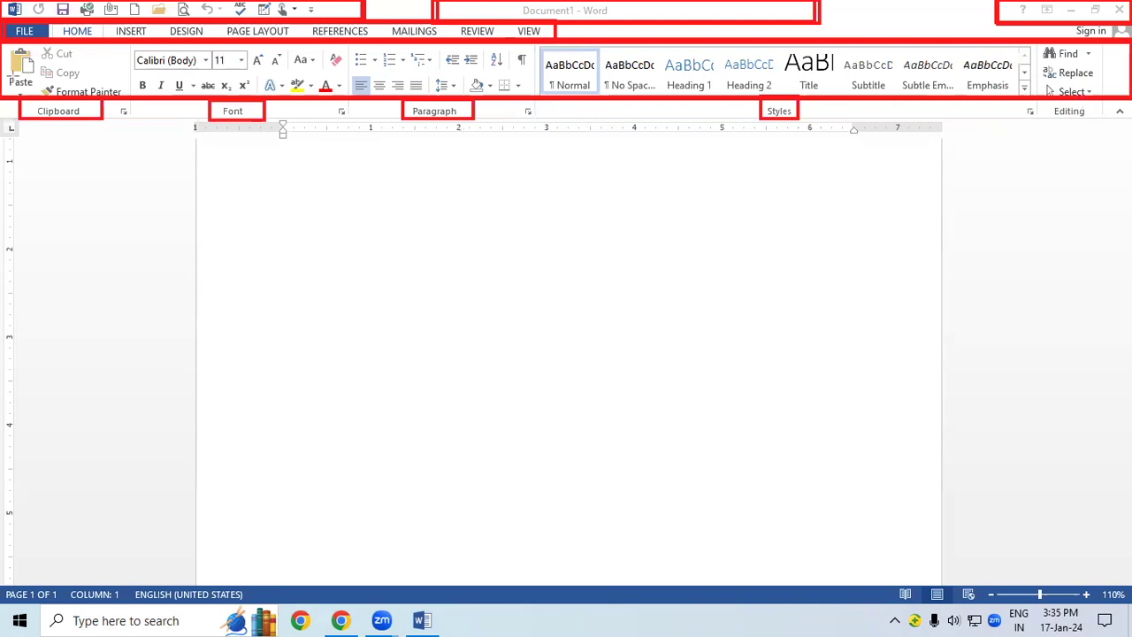
drag(18, 99, 104, 122)
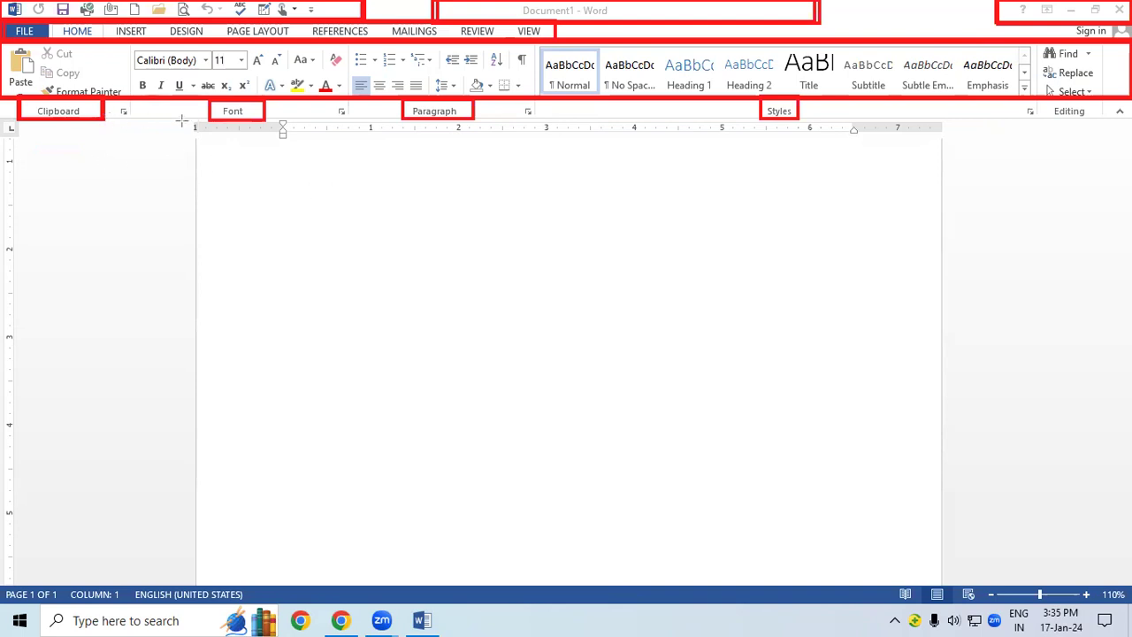
Outline the horizontal ruler, the typing area of the page and the status bar with red rectangles.
drag(183, 116, 945, 142)
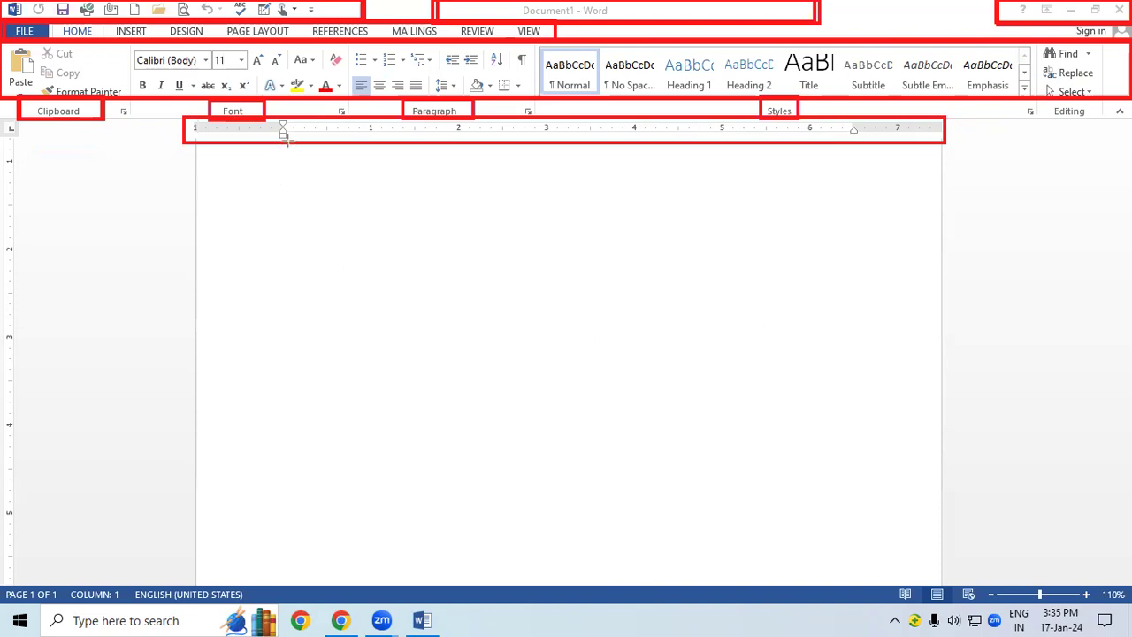
drag(285, 142, 850, 390)
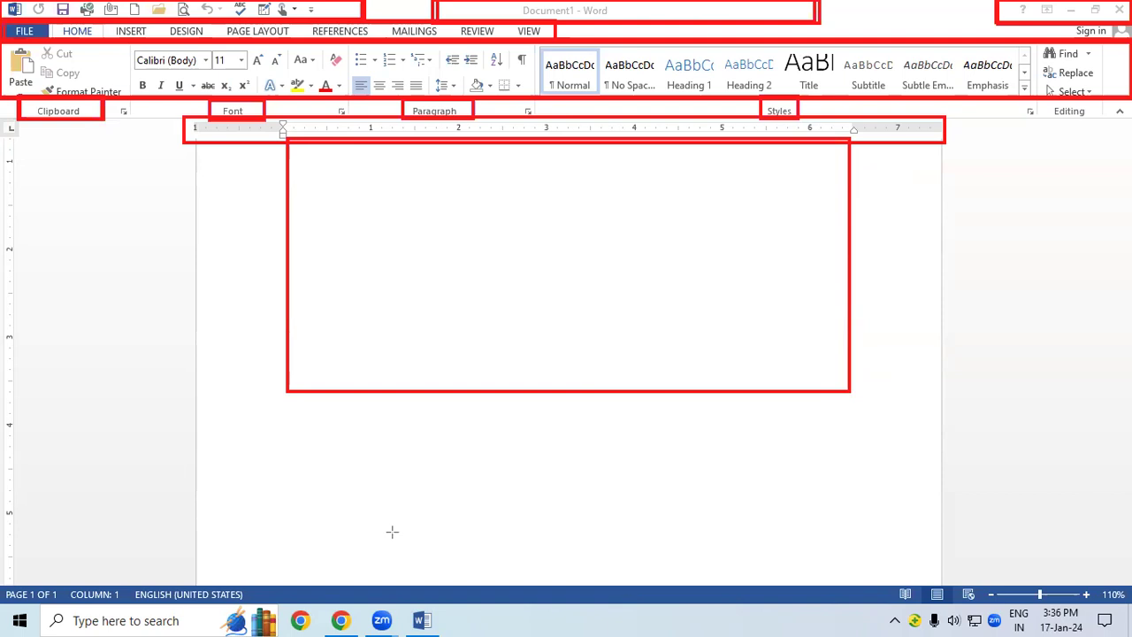
drag(5, 591, 1127, 605)
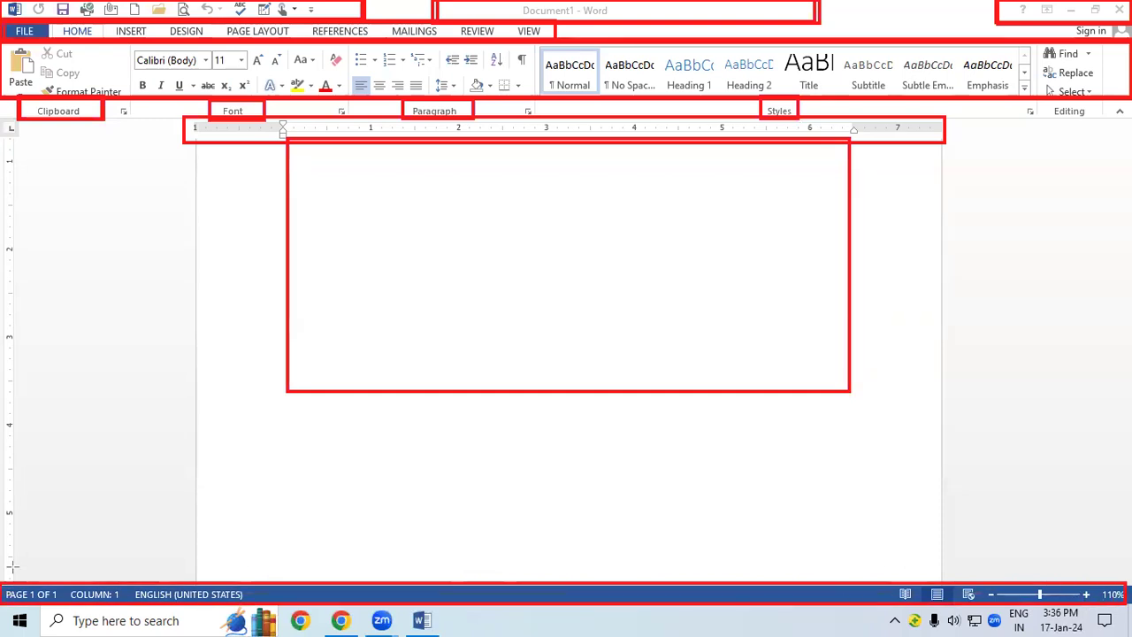
Outline the page number, language and zoom controls in the status bar, and clear all annotations.
drag(3, 584, 67, 601)
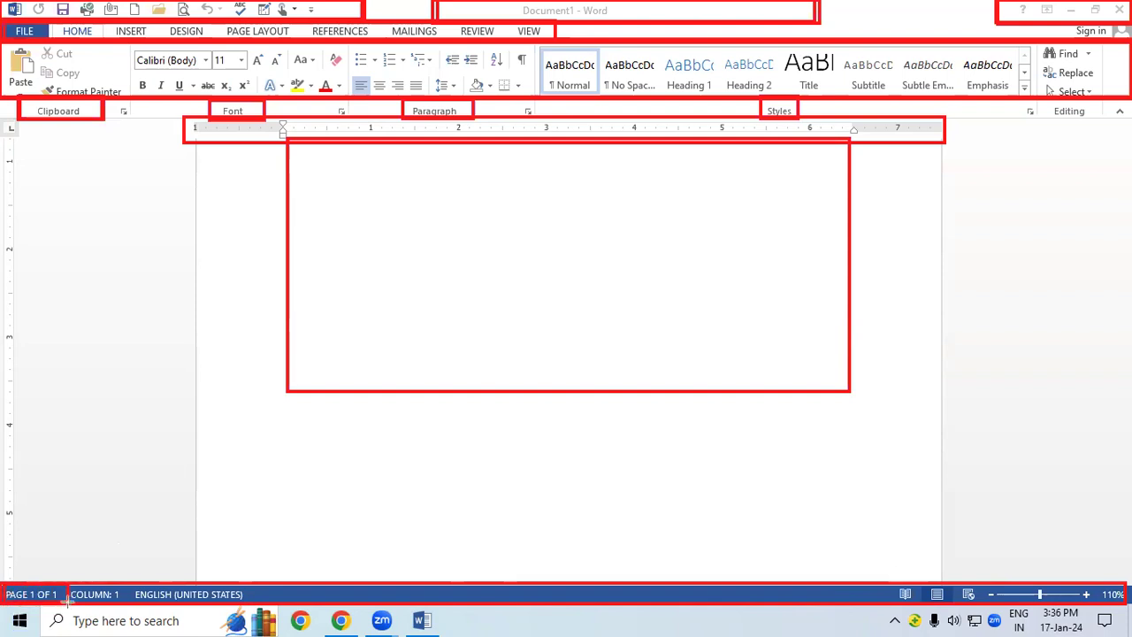
drag(170, 584, 305, 600)
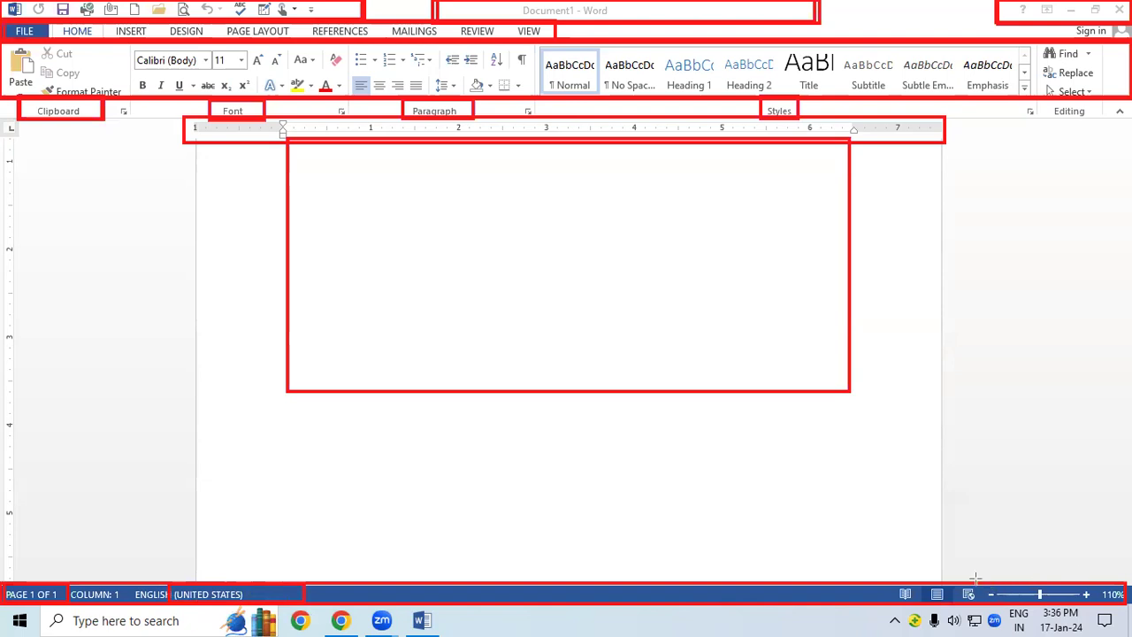
drag(983, 584, 1129, 605)
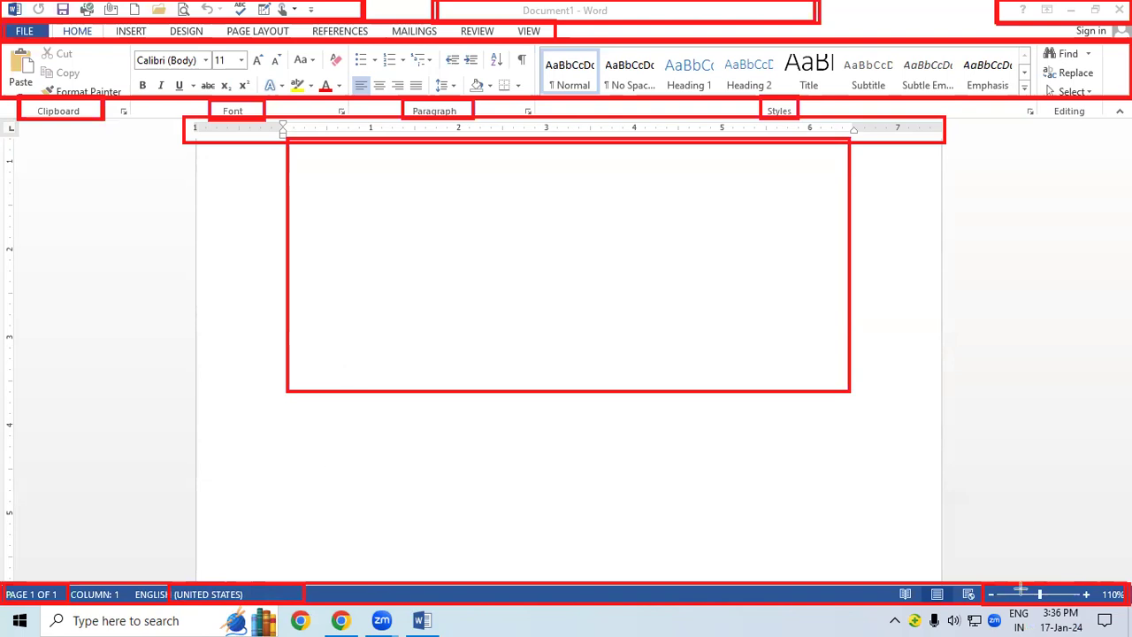
key(Escape)
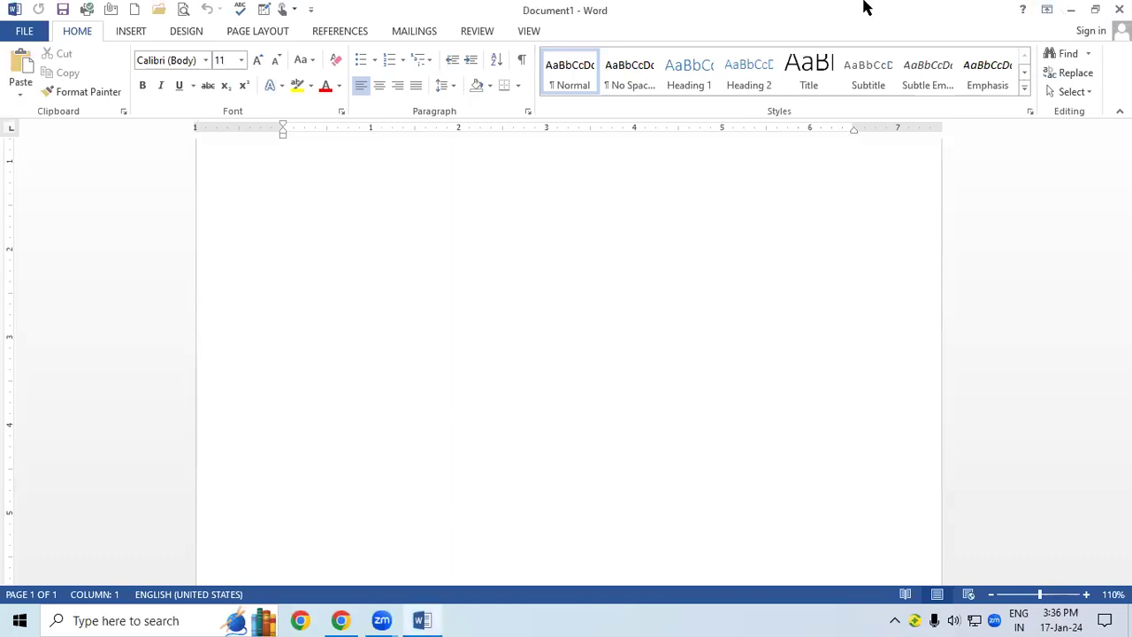
Open Word Help and view the Insert WordArt topic.
scroll(763, 303, up, 2)
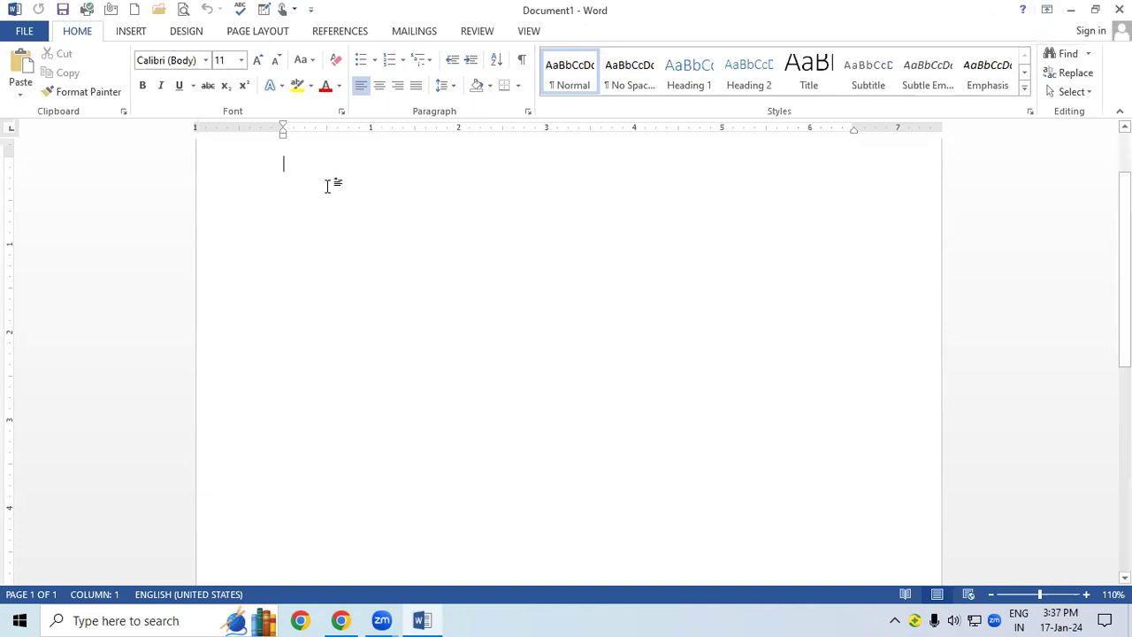
scroll(358, 252, up, 2)
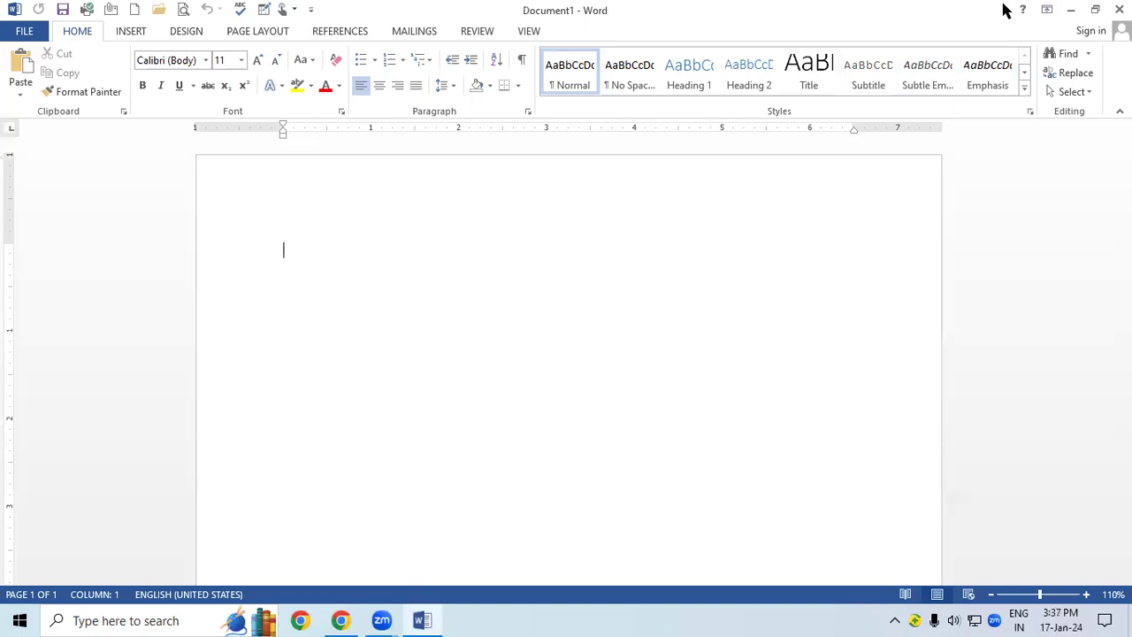
click(1022, 13)
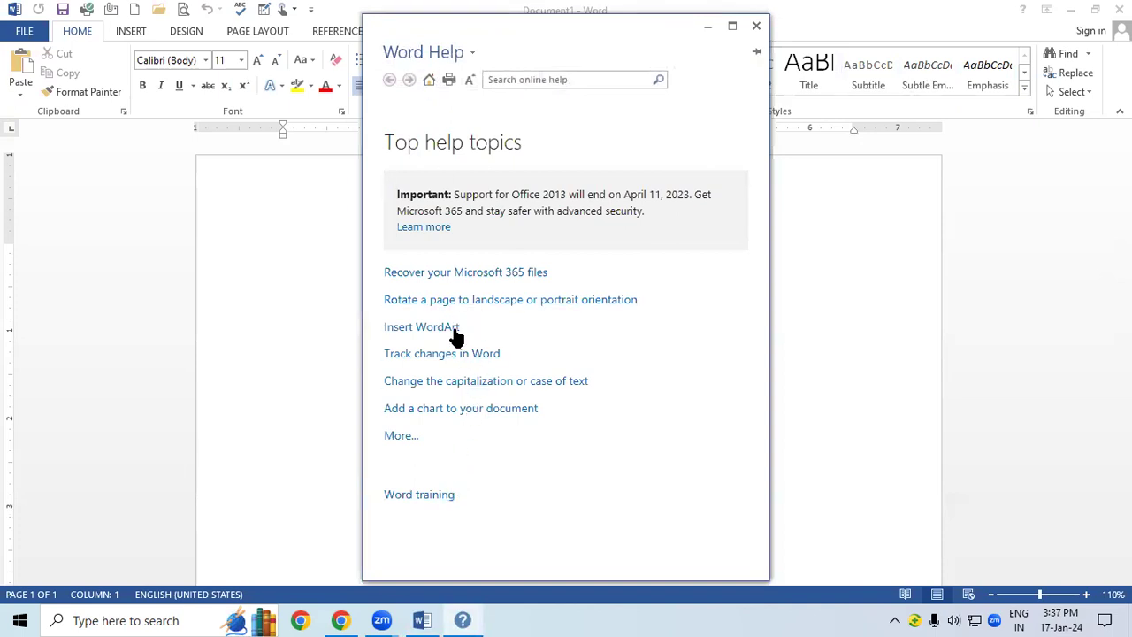
click(400, 333)
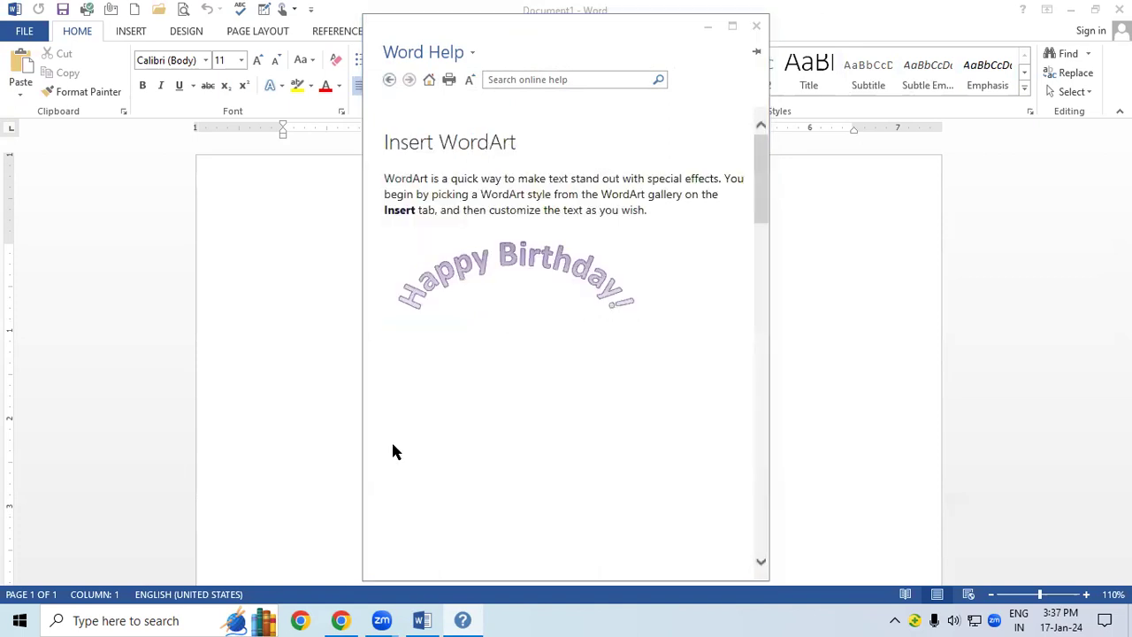
Play the topic's Add WordArt video in Chrome, minimize the browser, and close Word Help.
click(395, 451)
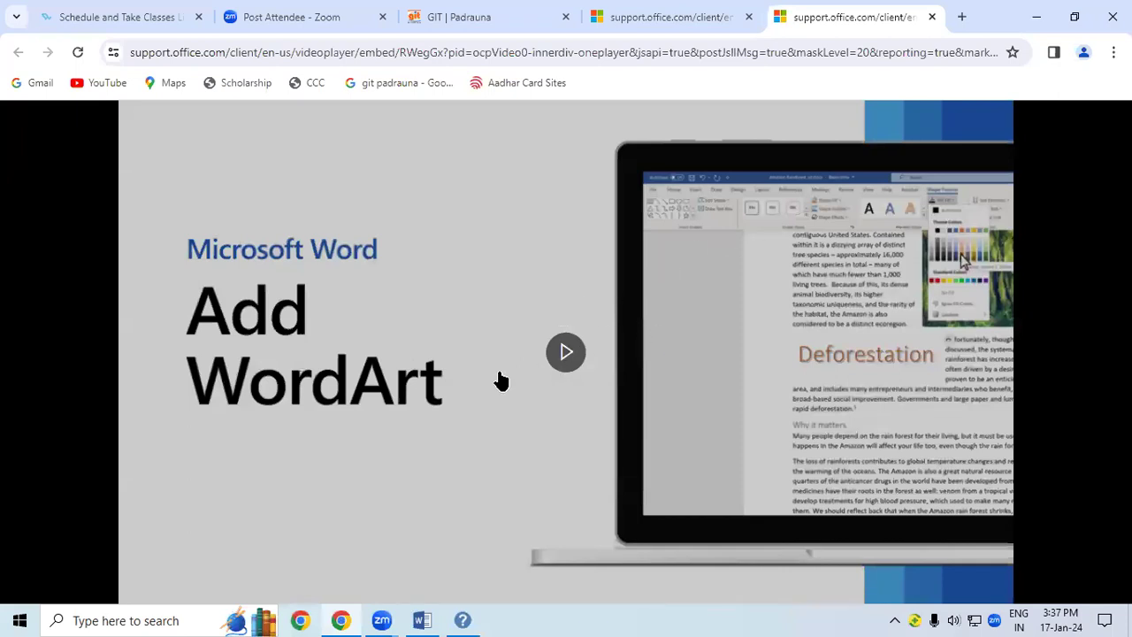
click(566, 353)
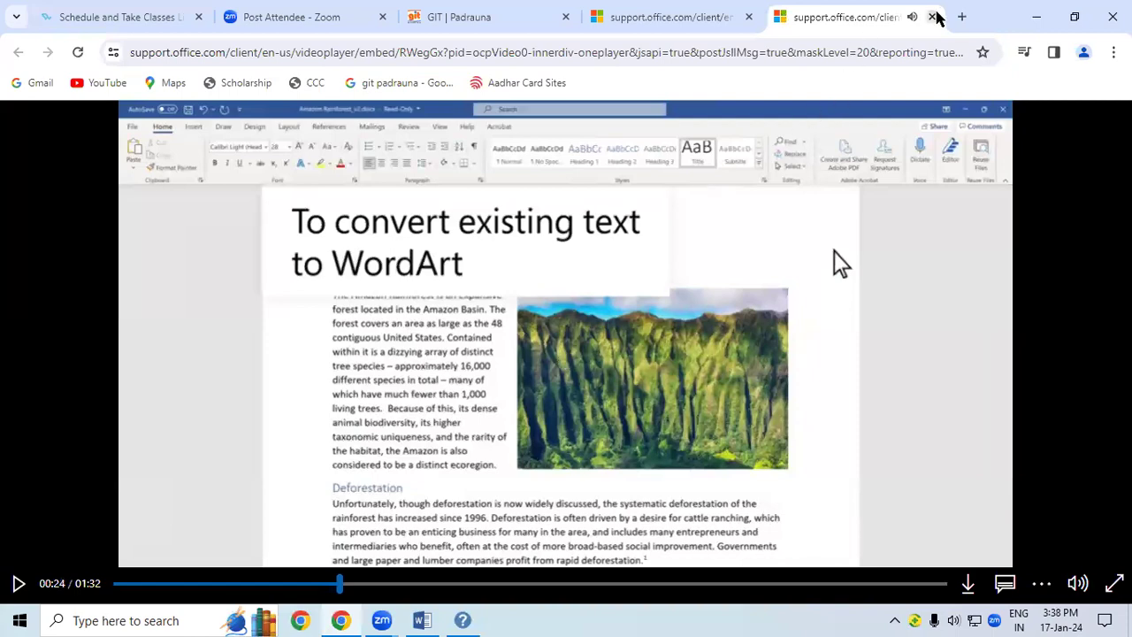
click(1037, 16)
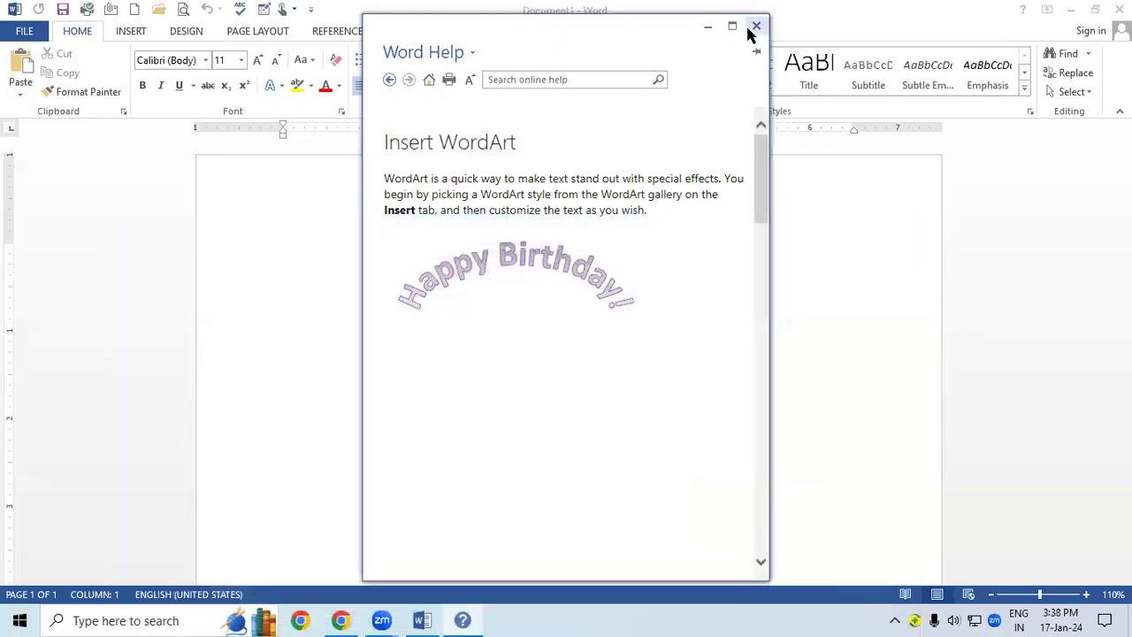
click(755, 27)
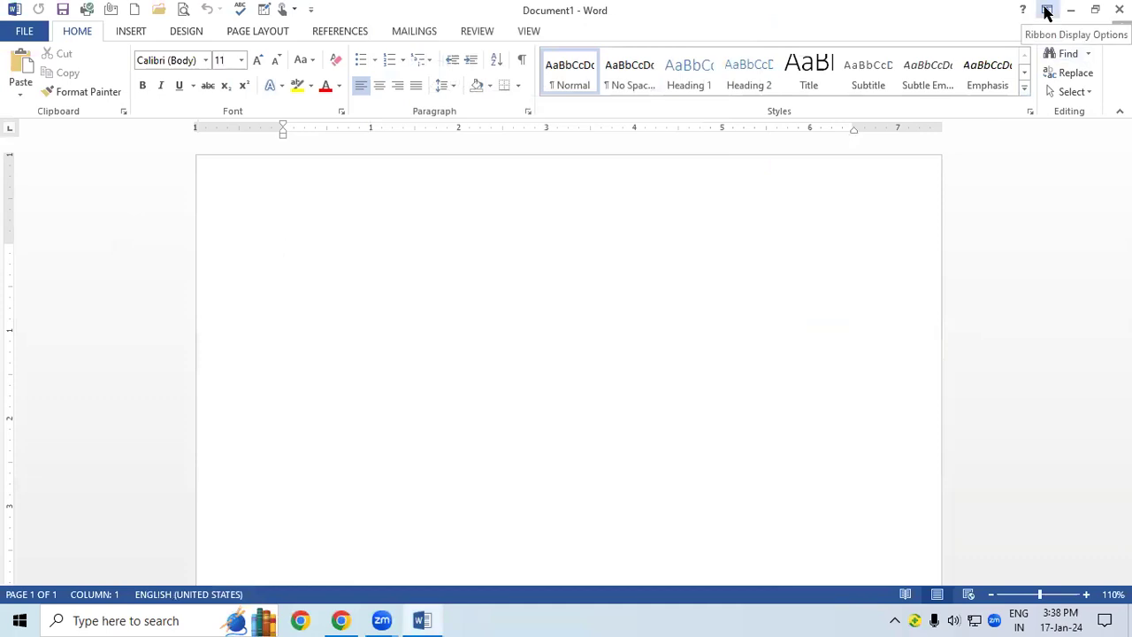
Collapse the ribbon and set its display option to Show Tabs.
double_click(81, 34)
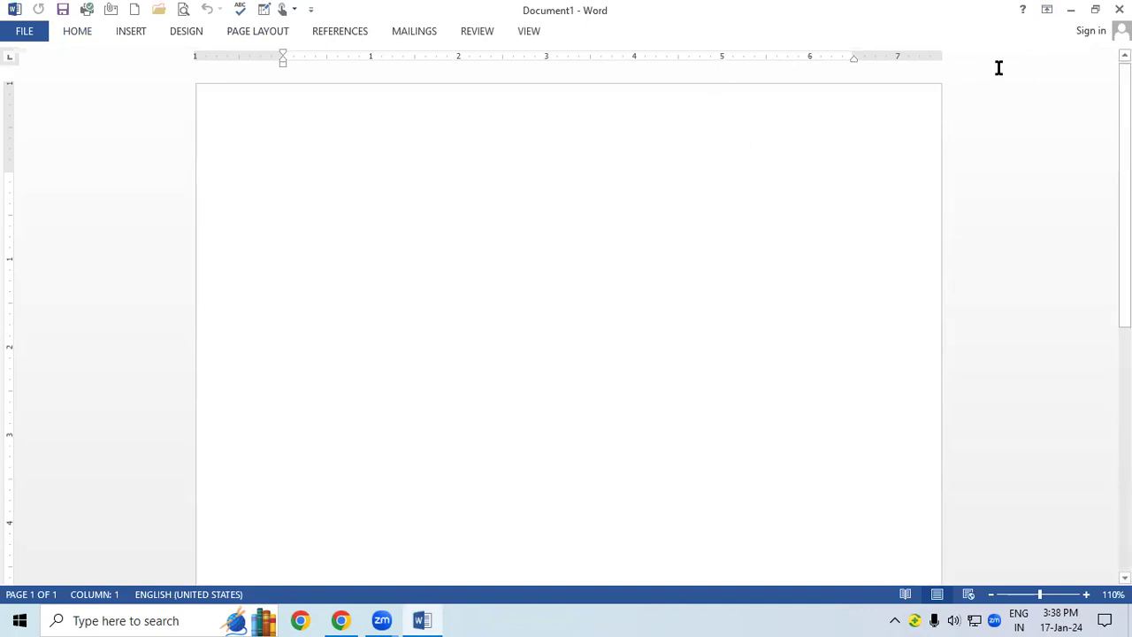
click(1047, 10)
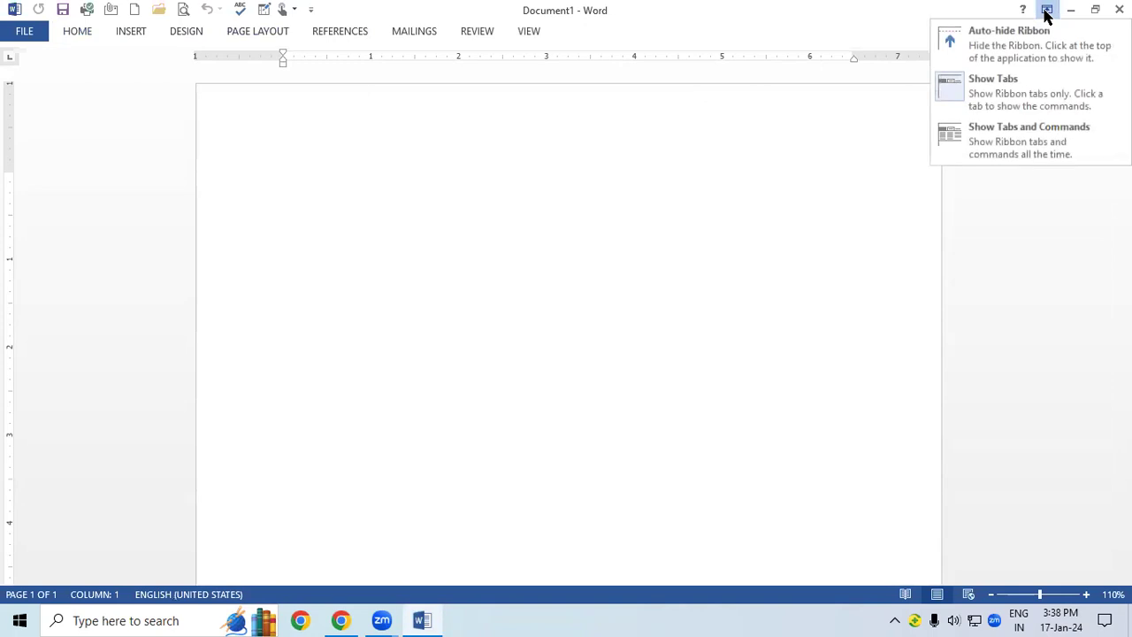
click(993, 100)
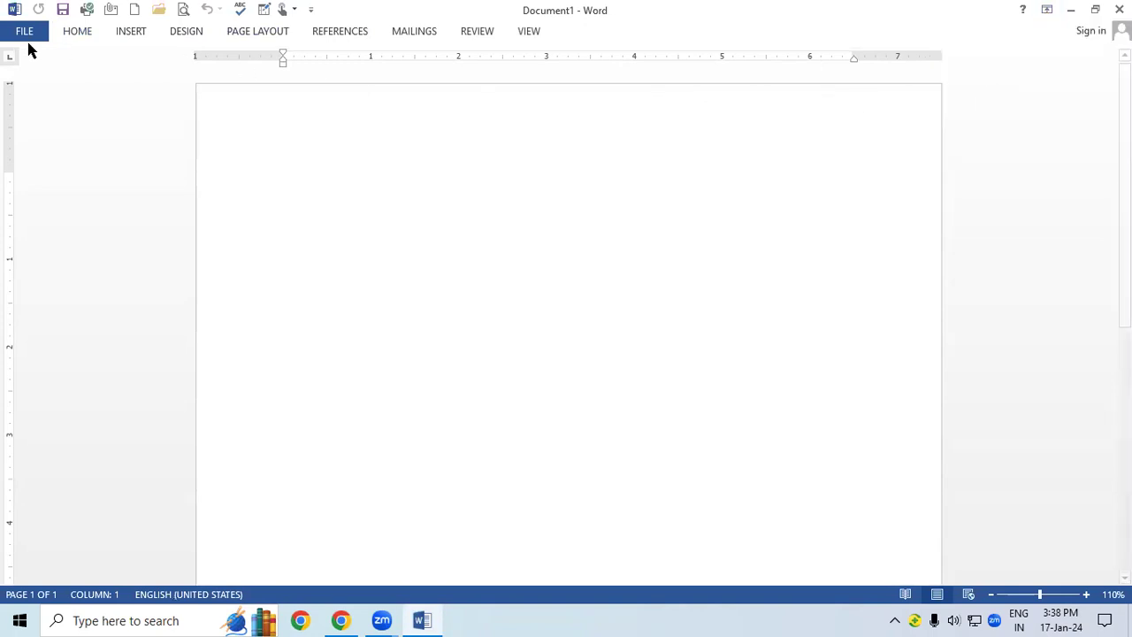
Temporarily reveal the Home commands in the collapsed ribbon, and set the ribbon display option to Auto-hide Ribbon.
click(84, 34)
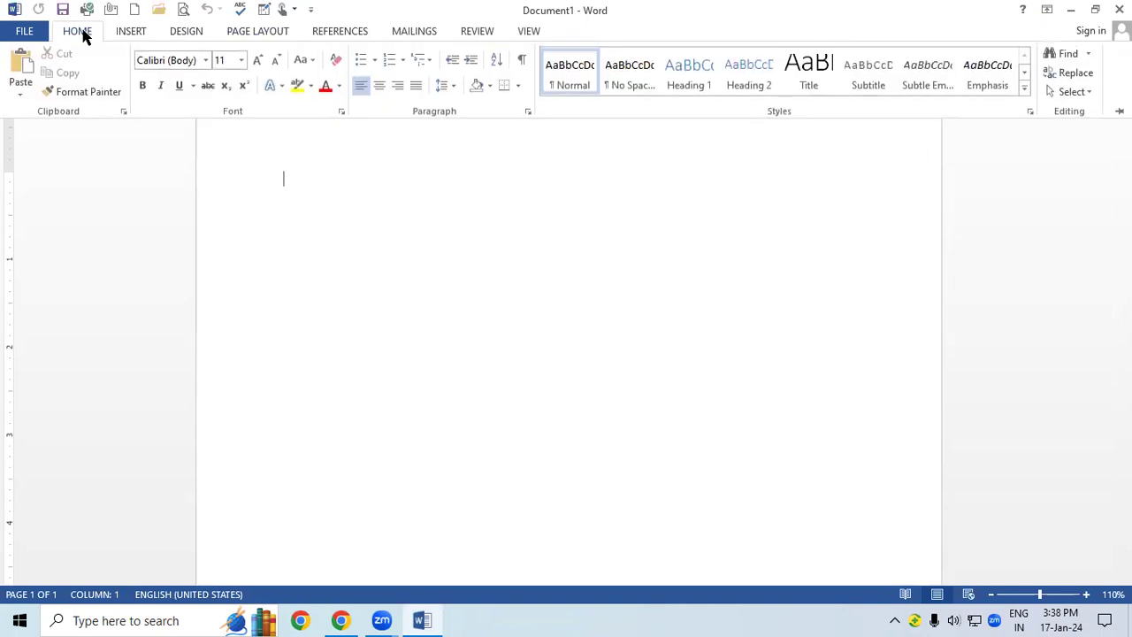
click(318, 200)
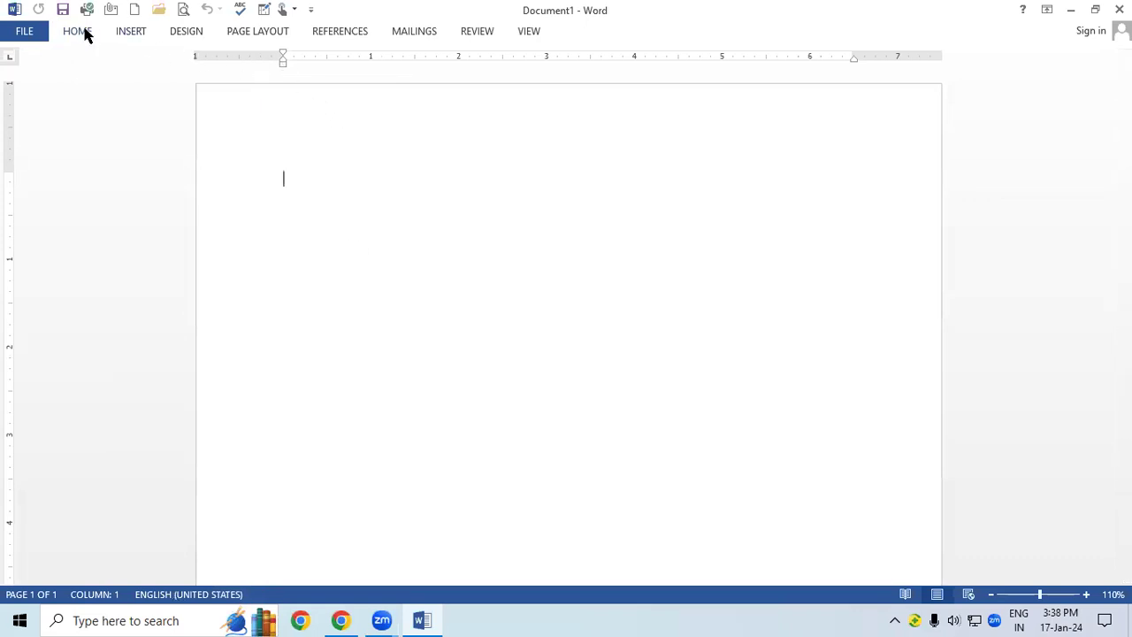
click(1046, 9)
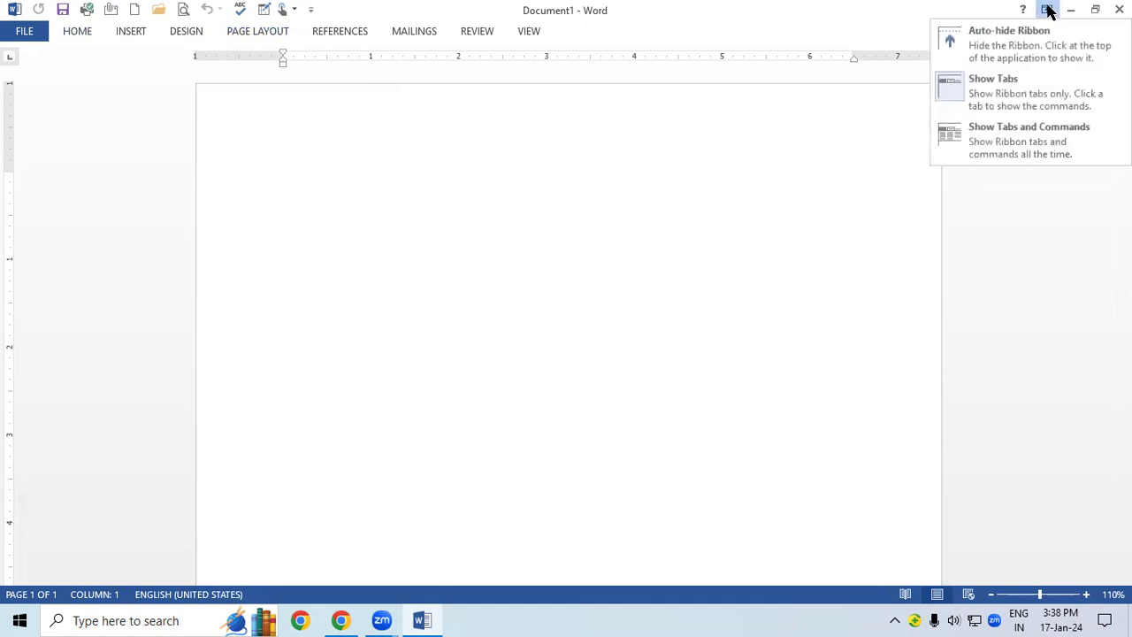
click(1024, 35)
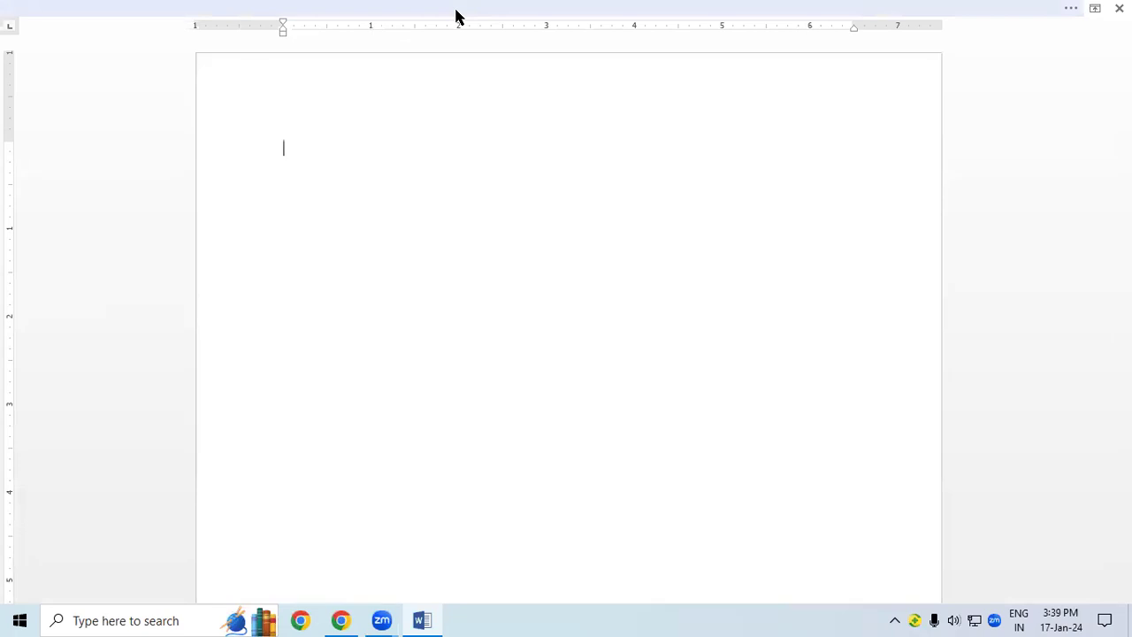
Temporarily reveal the auto-hidden ribbon over the document, and set its display option to Show Tabs and Commands.
click(548, 8)
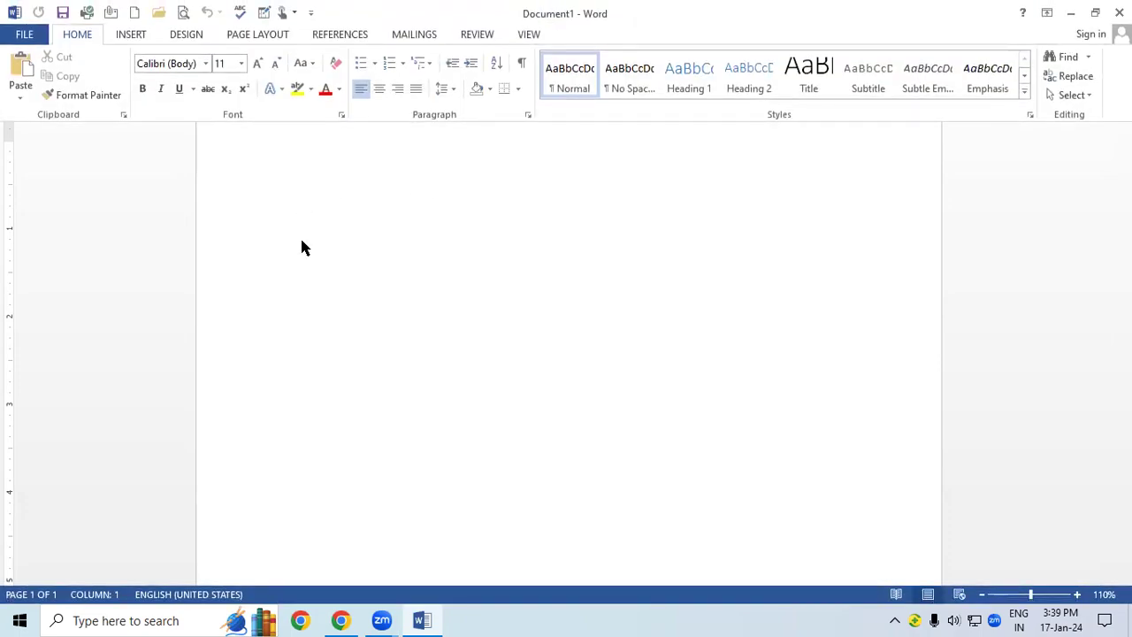
click(327, 194)
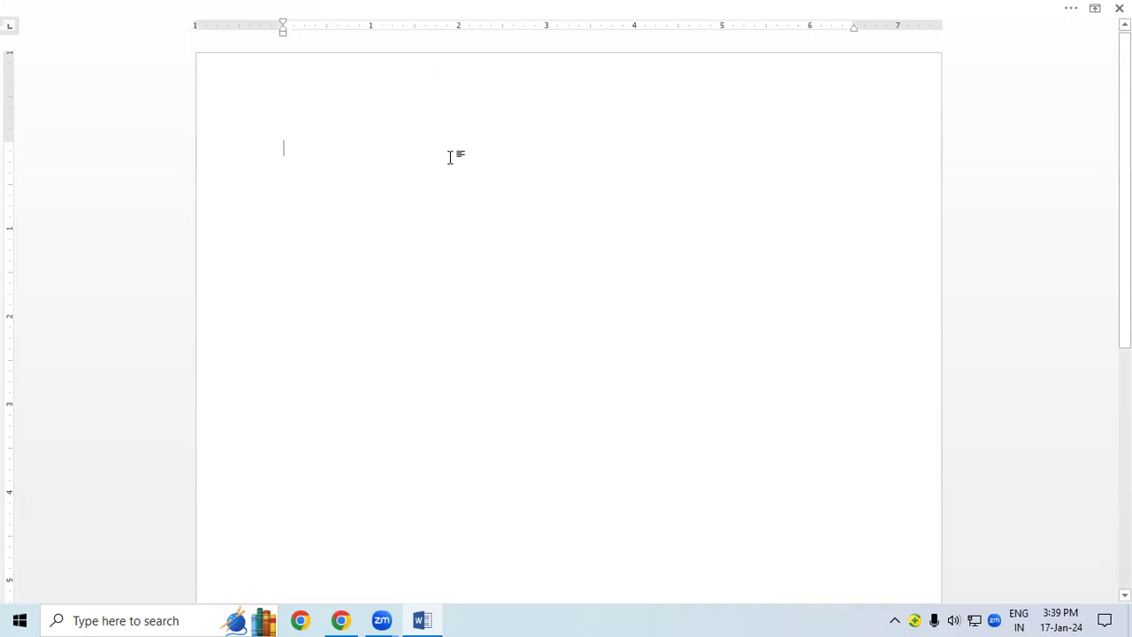
click(1096, 8)
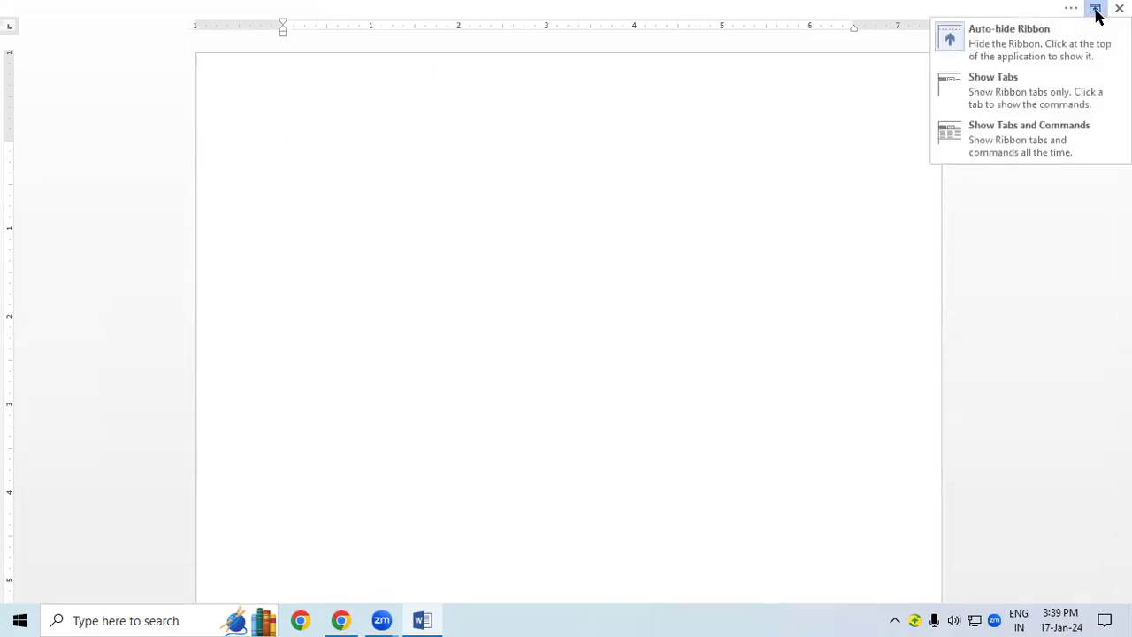
click(1027, 138)
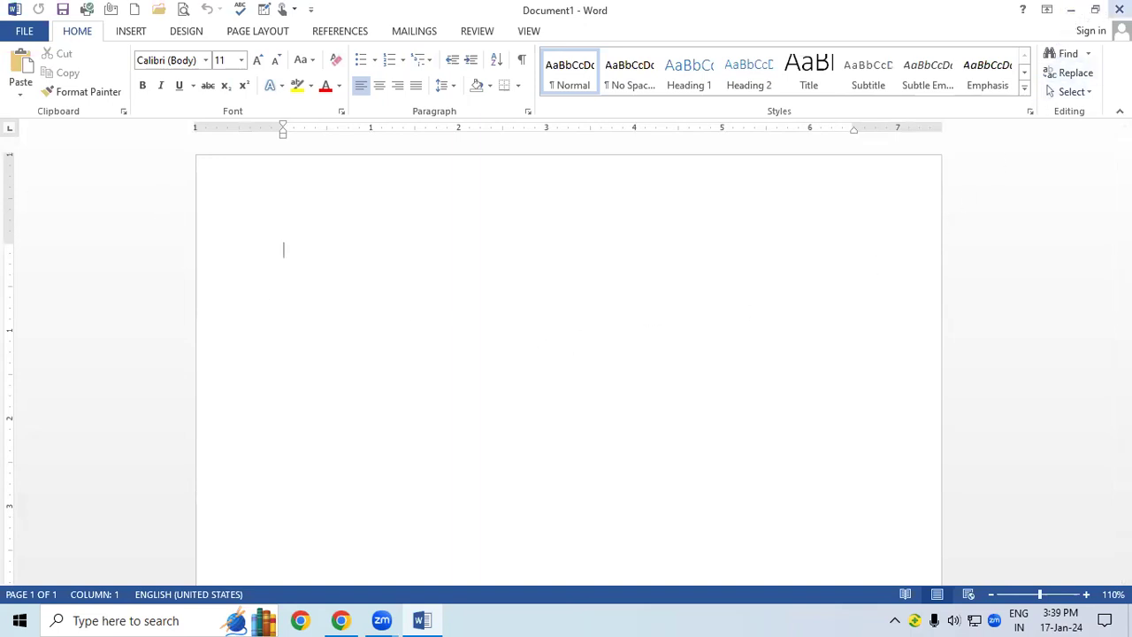
Minimize and reopen the Word window, then restore it to a smaller size, move it up the desktop and maximize it again.
click(1072, 10)
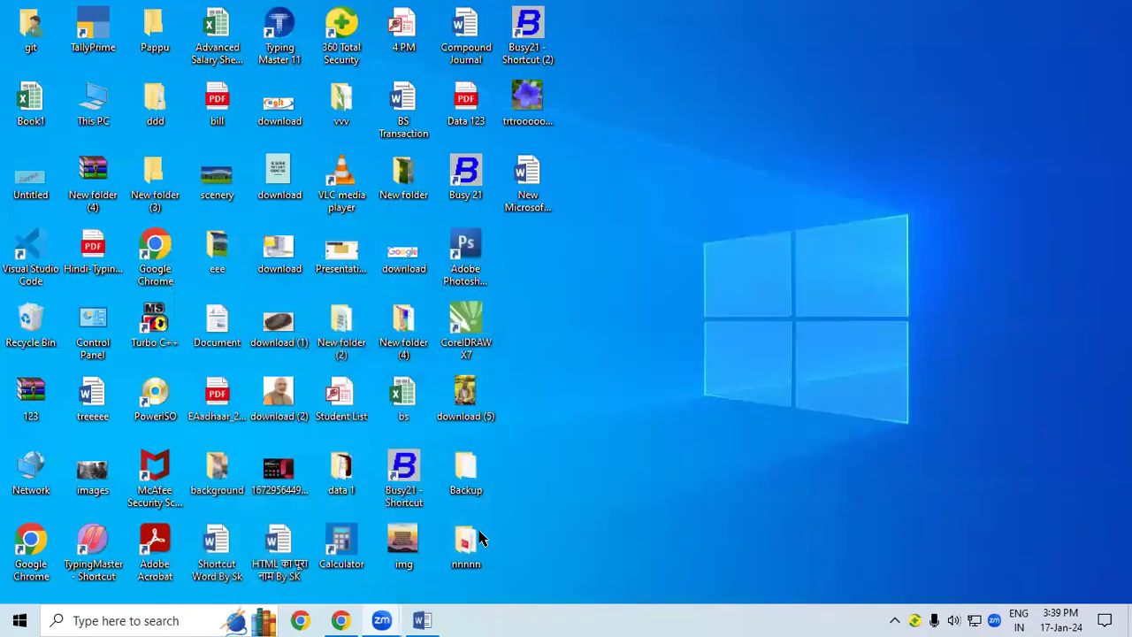
click(423, 621)
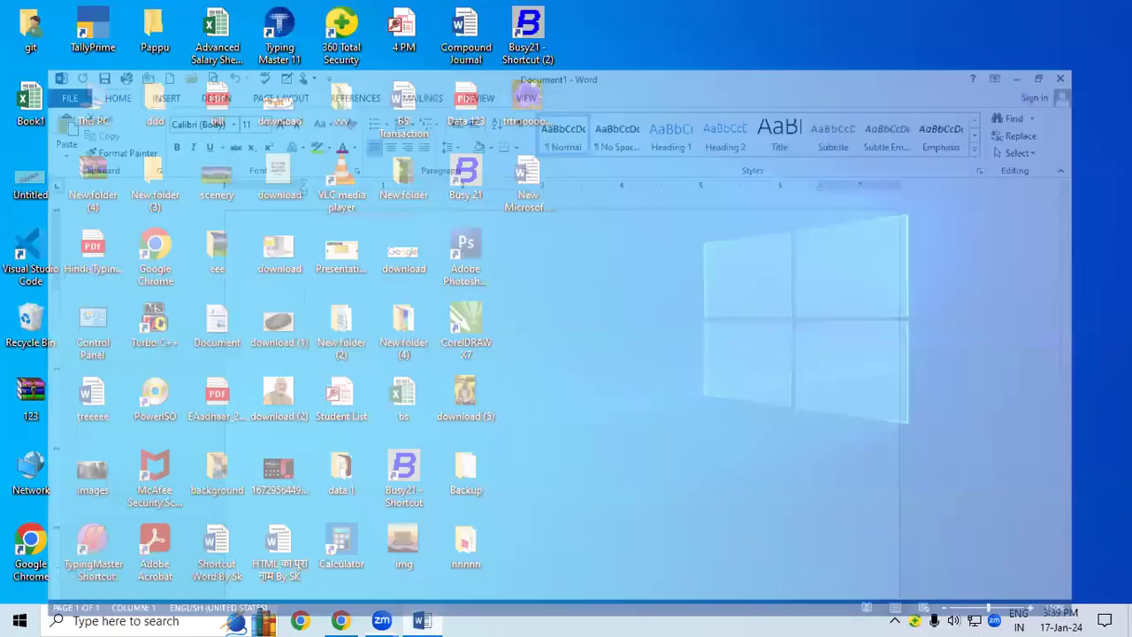
double_click(938, 18)
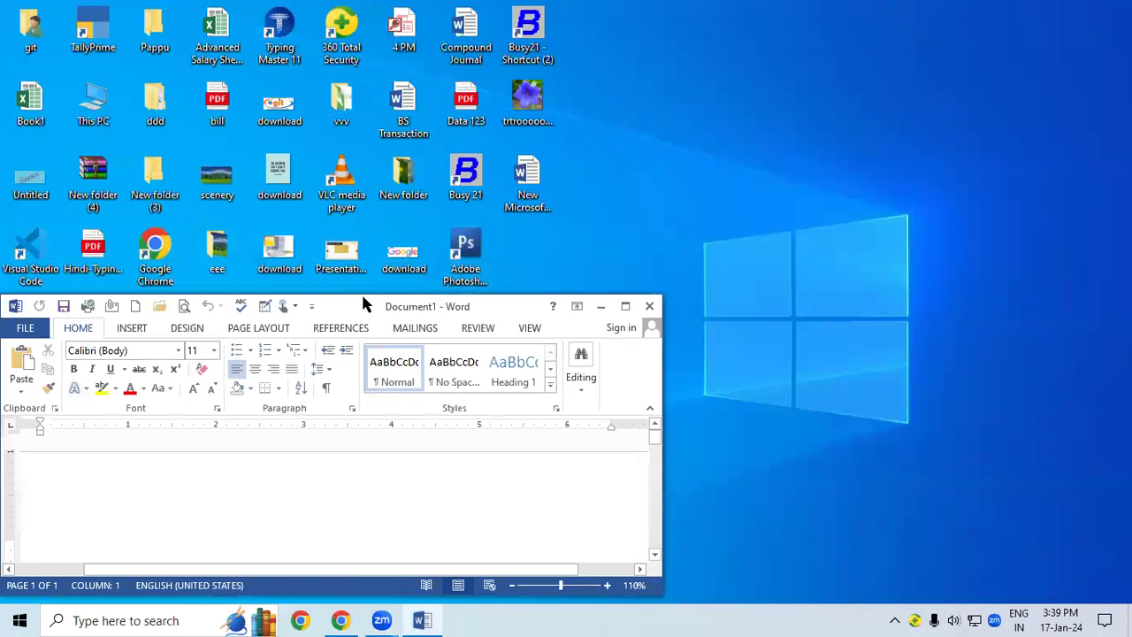
drag(362, 305, 475, 92)
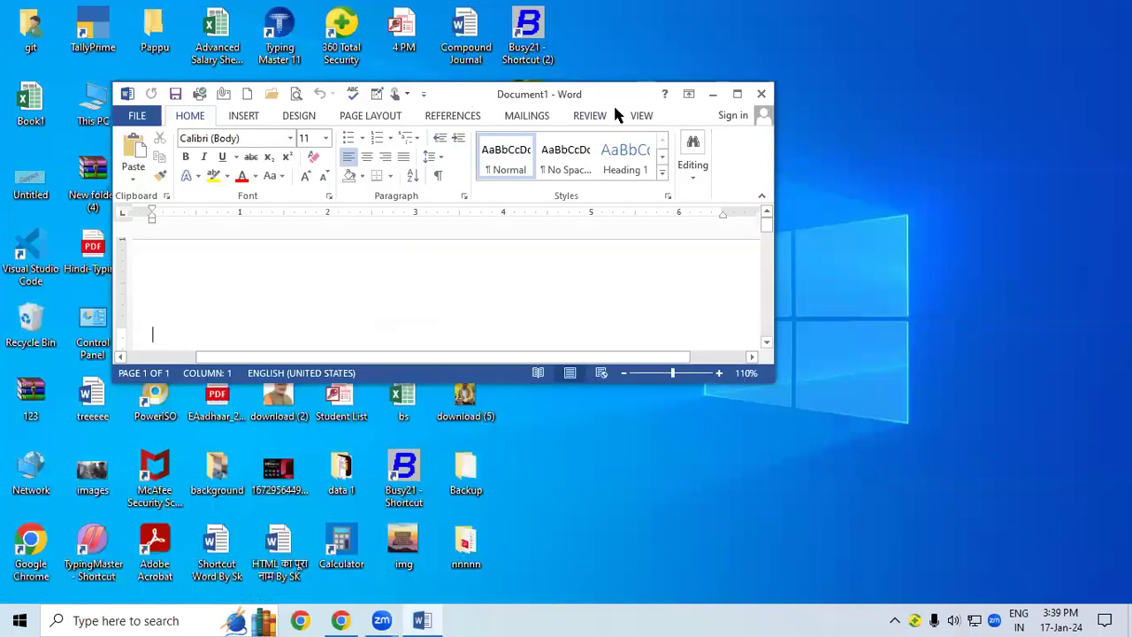
click(737, 94)
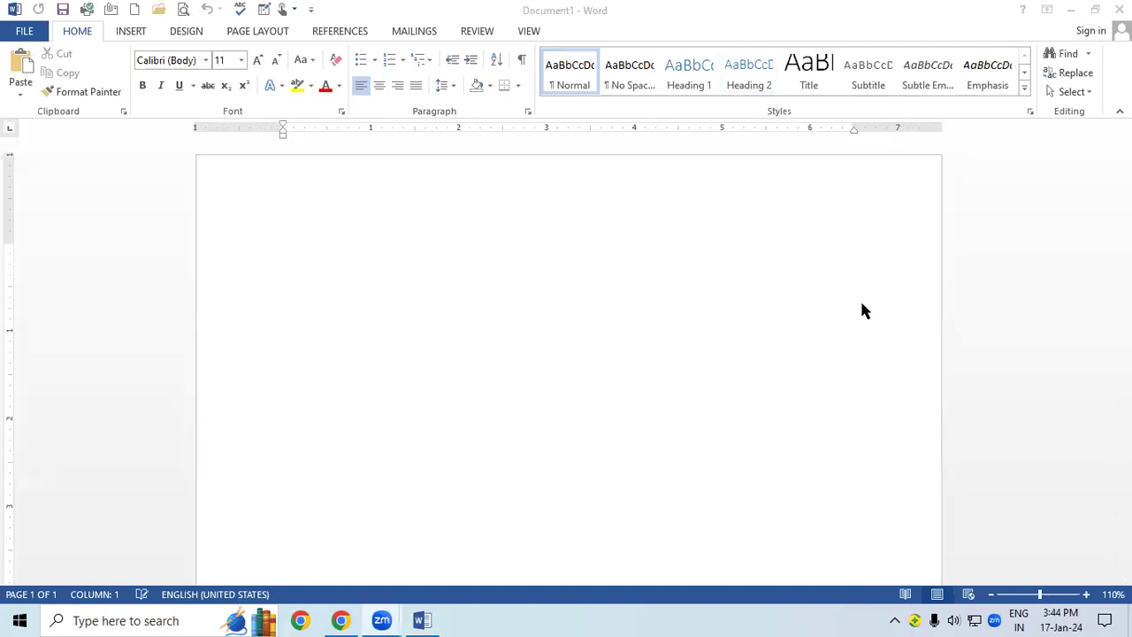
Generate sample text in the blank document with =rand().
click(571, 270)
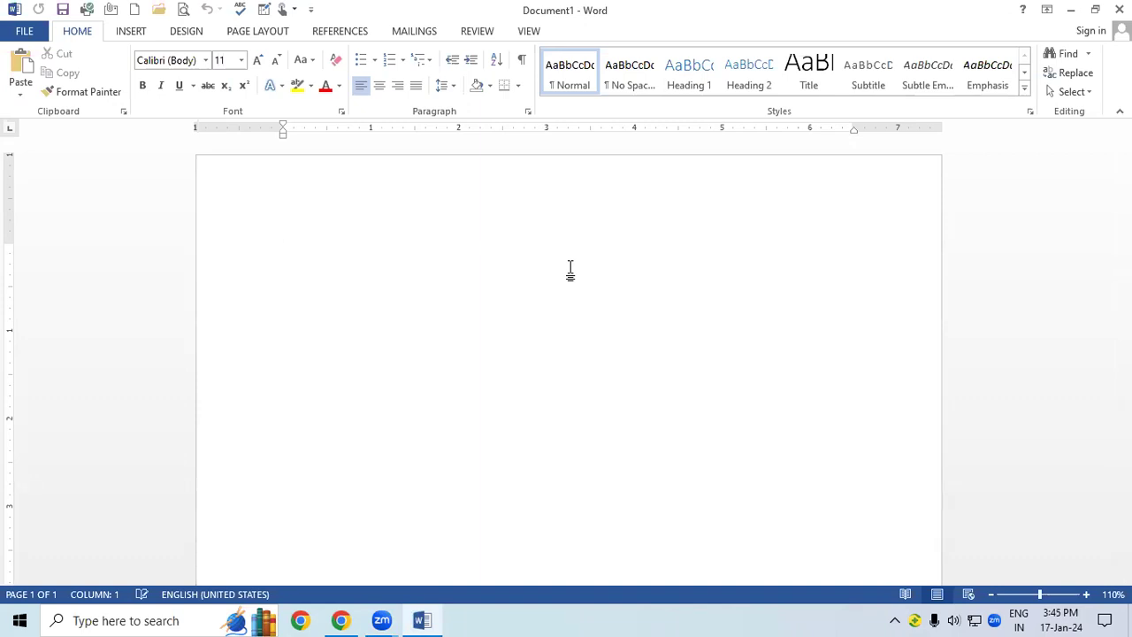
text(=rand())
key(Return)
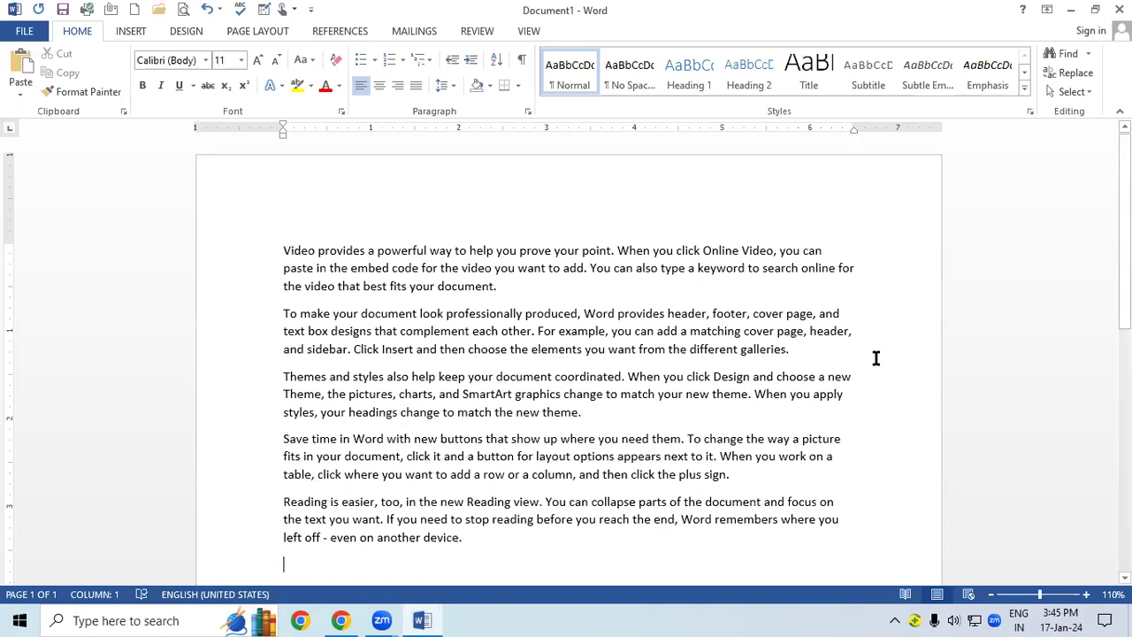
Examine the generated sample paragraphs one by one, highlighting lines of text in them.
scroll(874, 358, down, 2)
drag(284, 166, 363, 201)
drag(284, 246, 350, 264)
drag(283, 292, 339, 327)
click(324, 379)
drag(283, 354, 344, 390)
drag(284, 434, 358, 472)
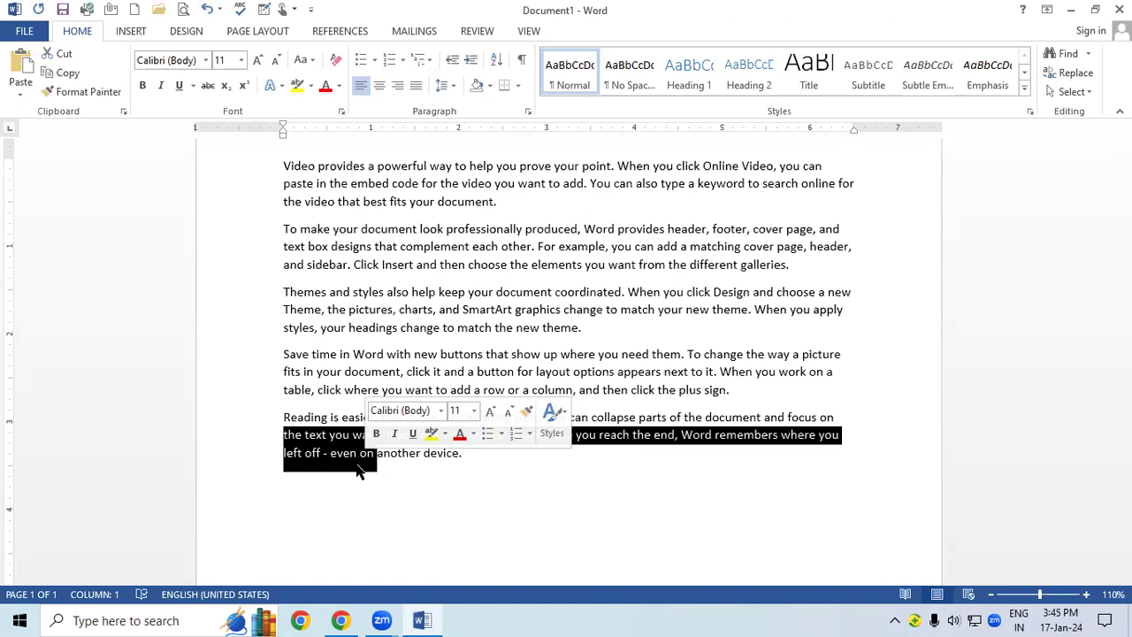
Undo the sample text and generate it again from the same =rand() formula.
key(ctrl+z)
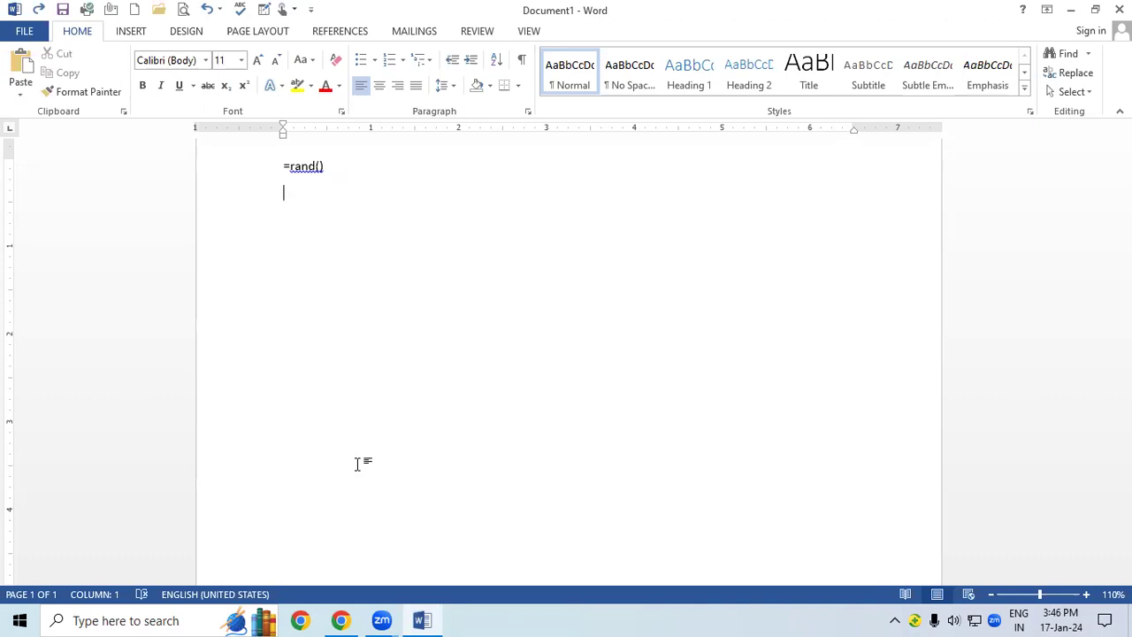
key(BackSpace)
key(Return)
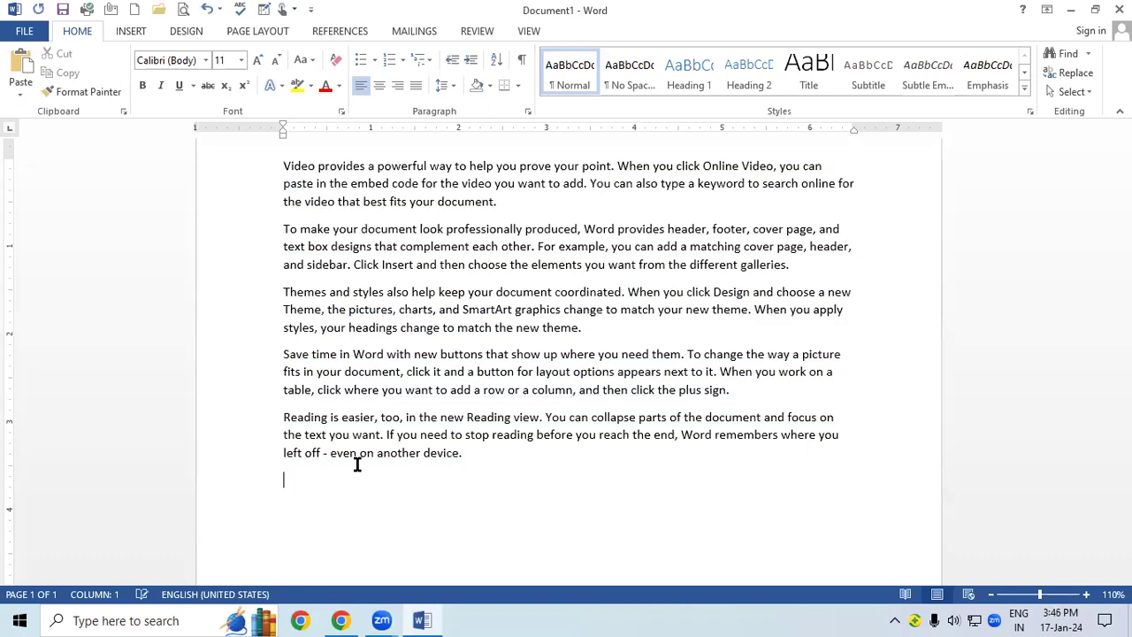
Undo the sample text, change the formula to =rand(1) and generate a single paragraph.
key(ctrl+z)
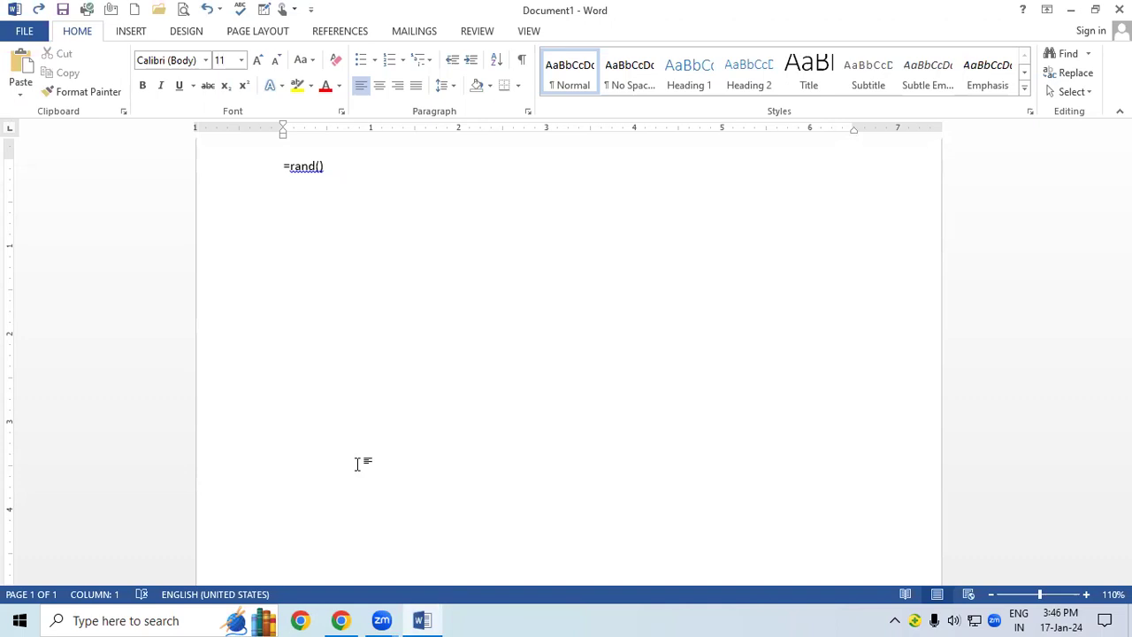
key(BackSpace)
key(BackSpace)
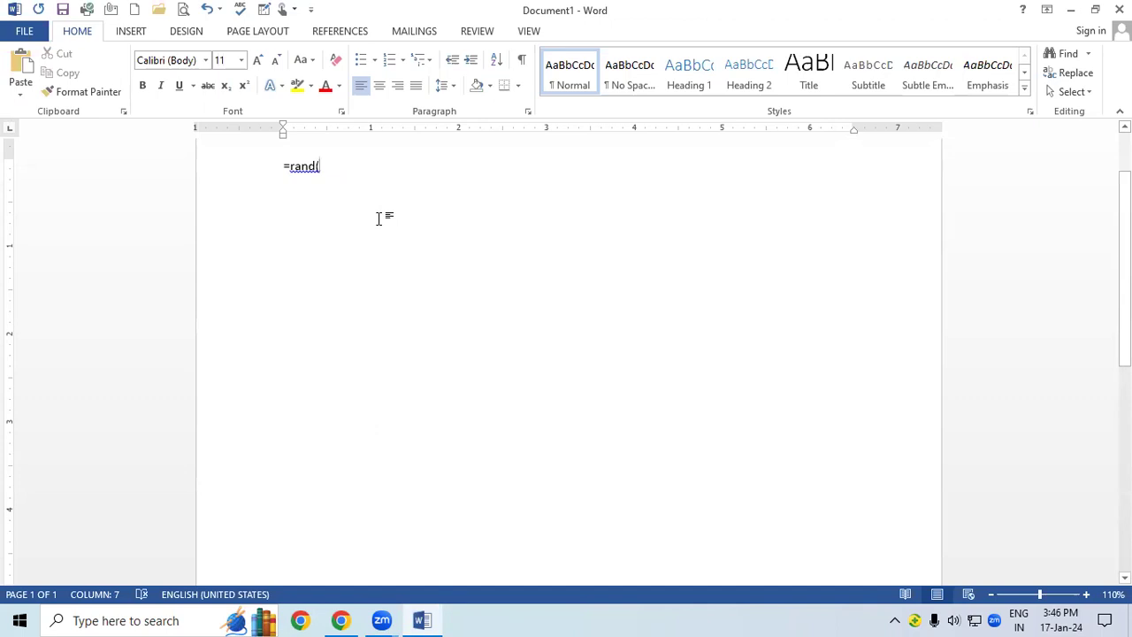
text(1)
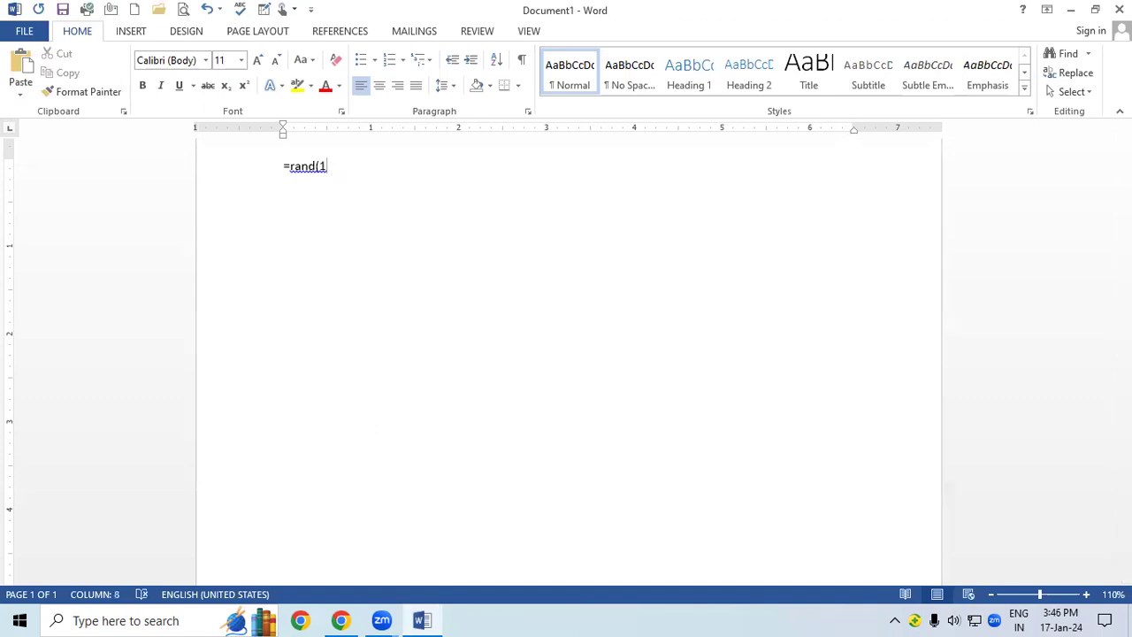
text())
key(Return)
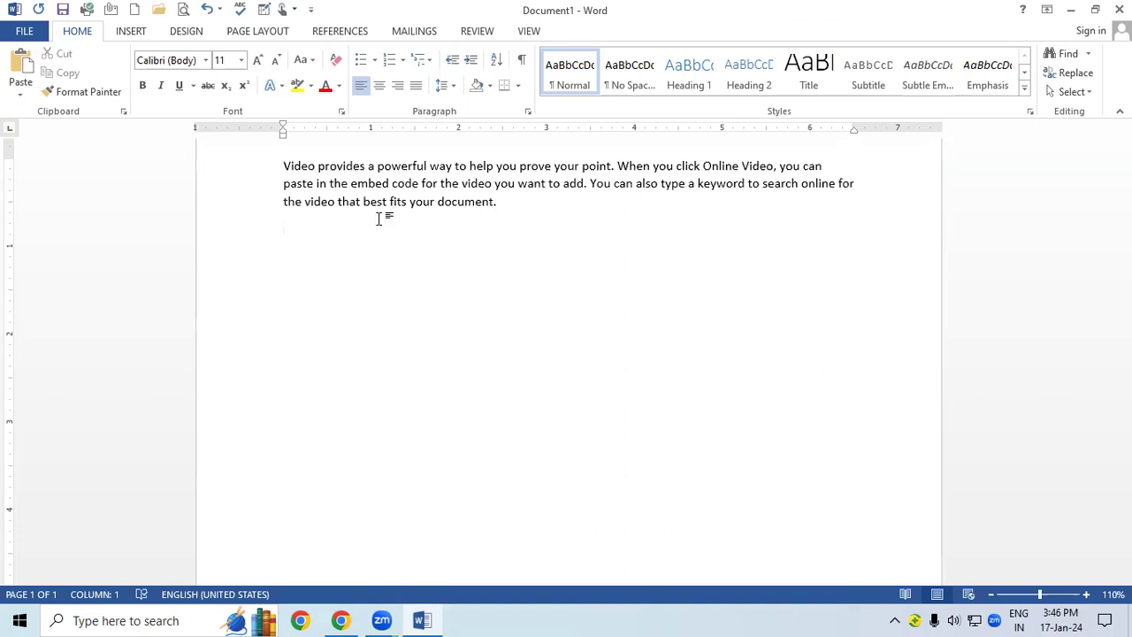
Undo the generated paragraph, re-enter the formula's closing parenthesis and generate the text from =rand(1) again.
key(ctrl+z)
key(ctrl+z)
key(BackSpace)
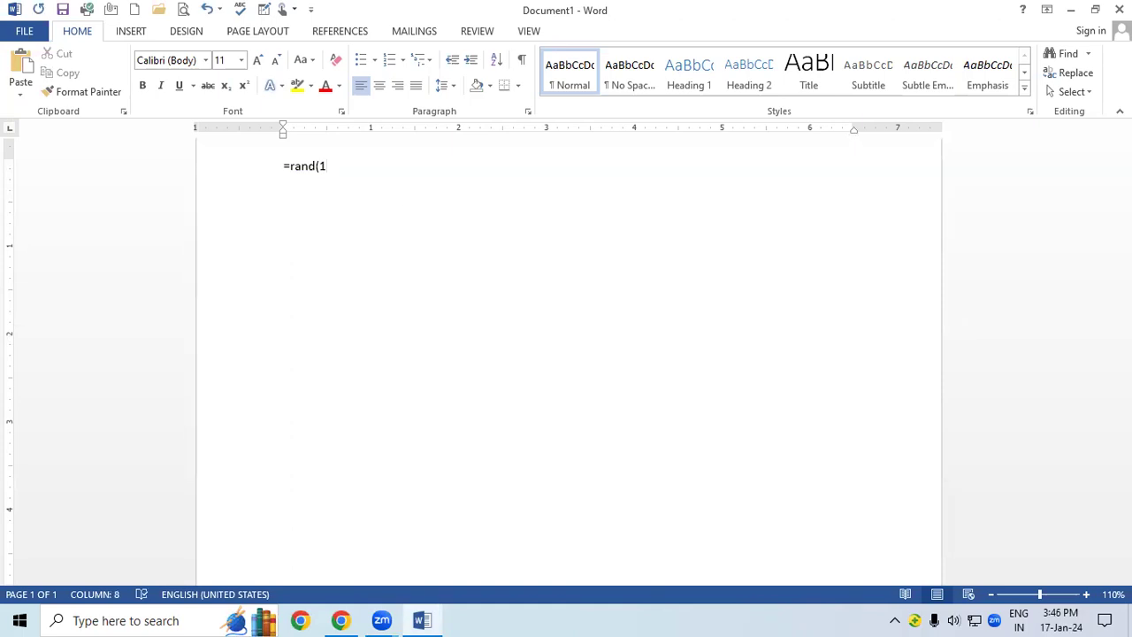
text())
key(Return)
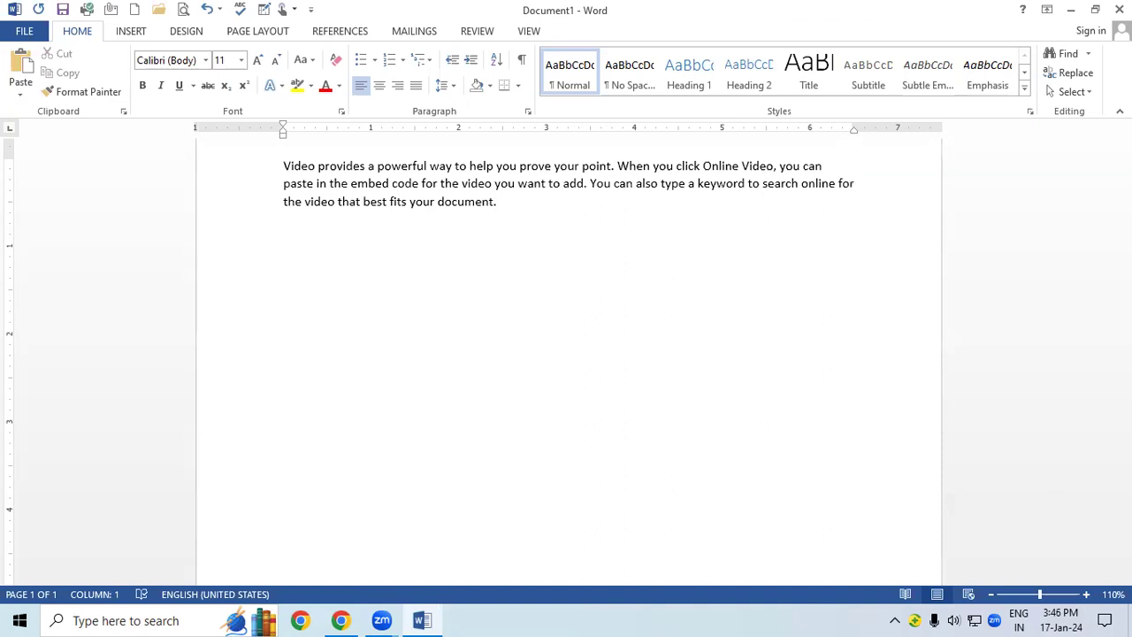
Undo the paragraph, change the formula to =rand(1,4) and generate one paragraph of four sentences.
key(ctrl+z)
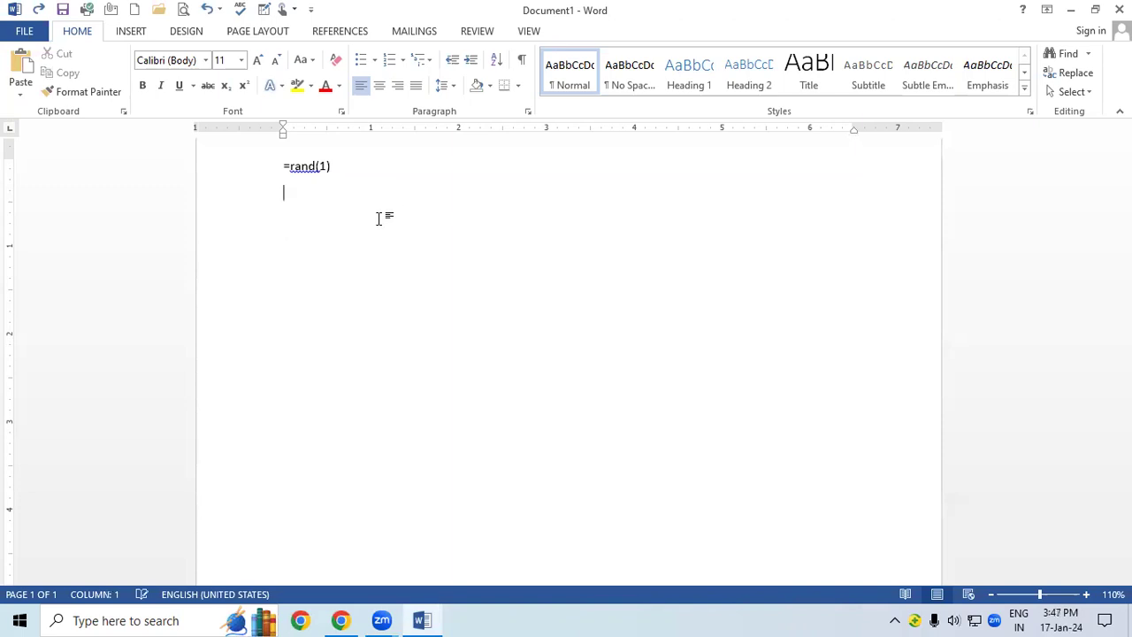
key(BackSpace)
key(BackSpace)
text(,4)
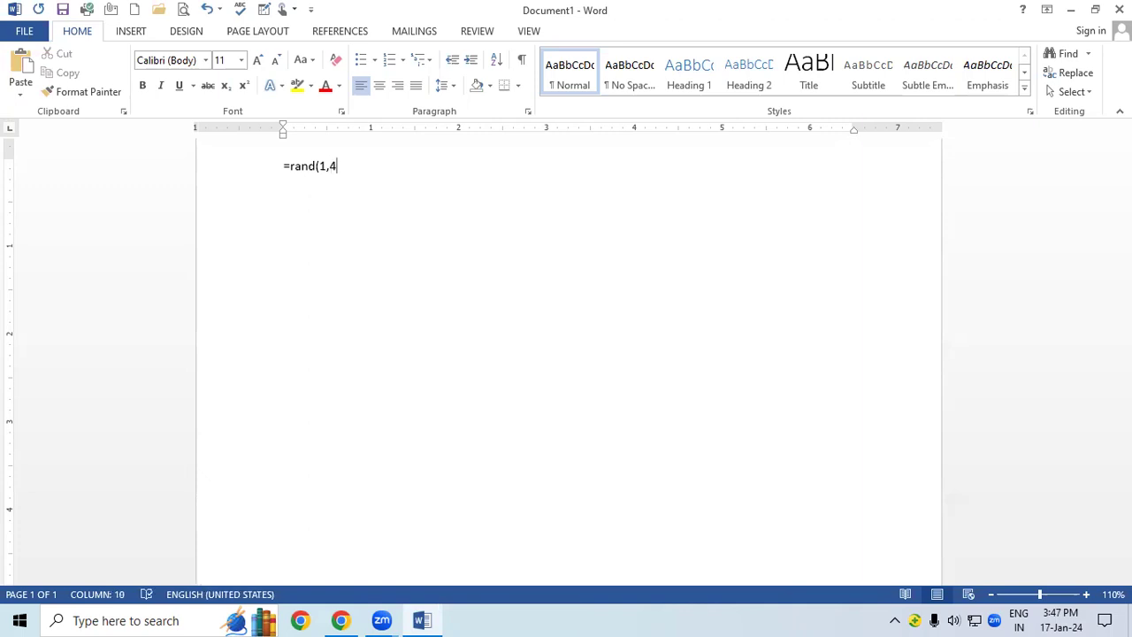
text())
key(Return)
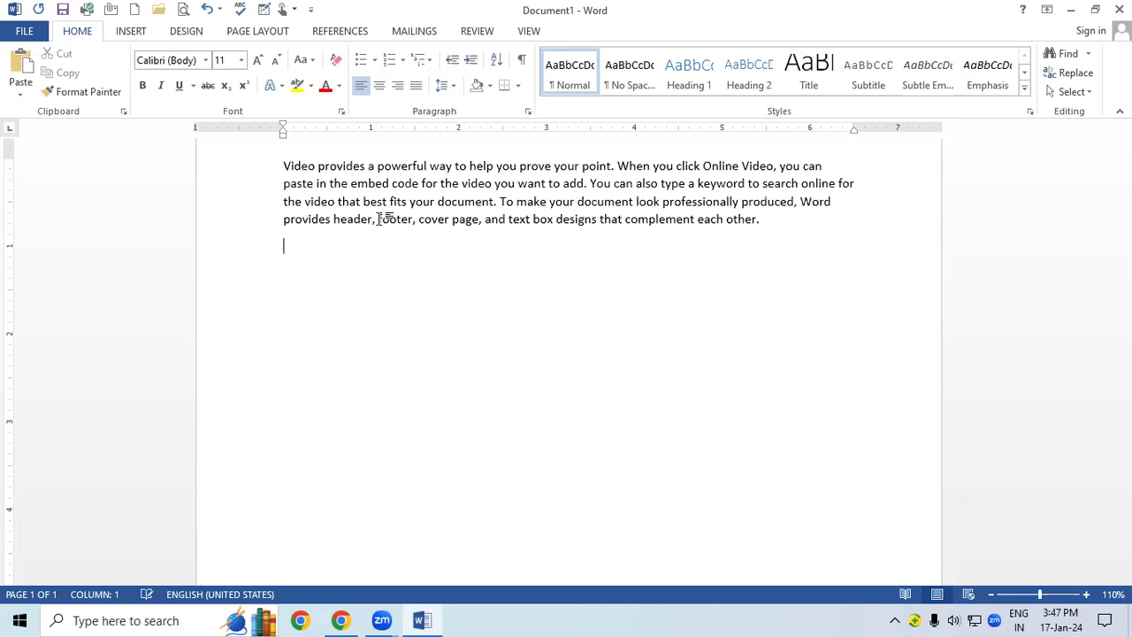
Undo the paragraph, change the formula to =rand(100,4) and generate 100 paragraphs of four sentences each.
key(ctrl+z)
key(BackSpace)
key(BackSpace)
key(BackSpace)
key(BackSpace)
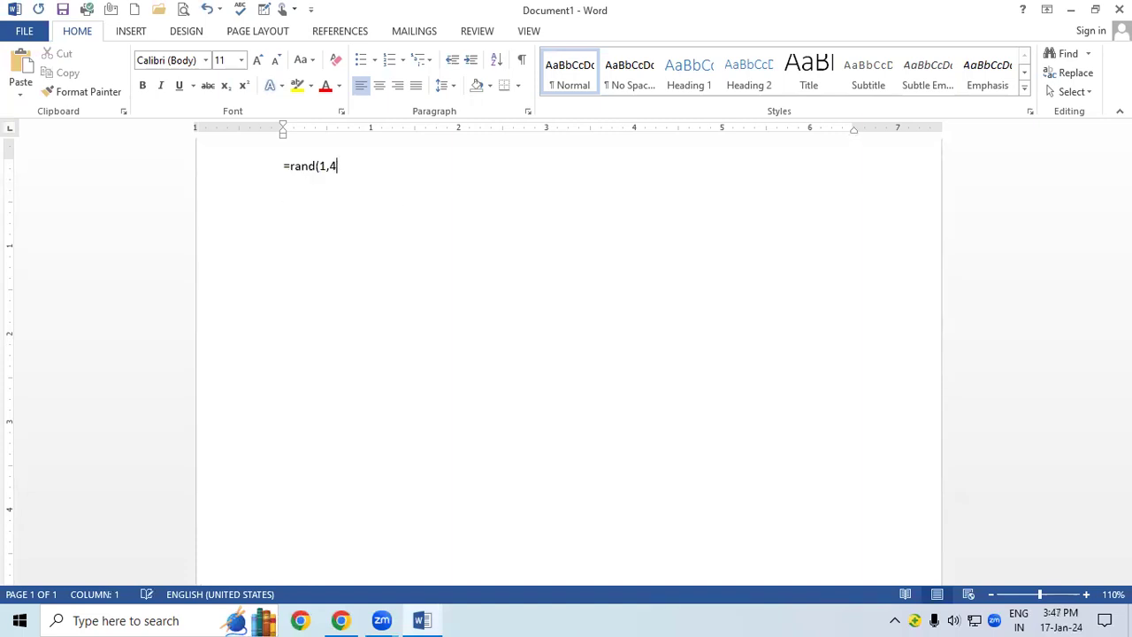
text(00,4)
text())
key(Return)
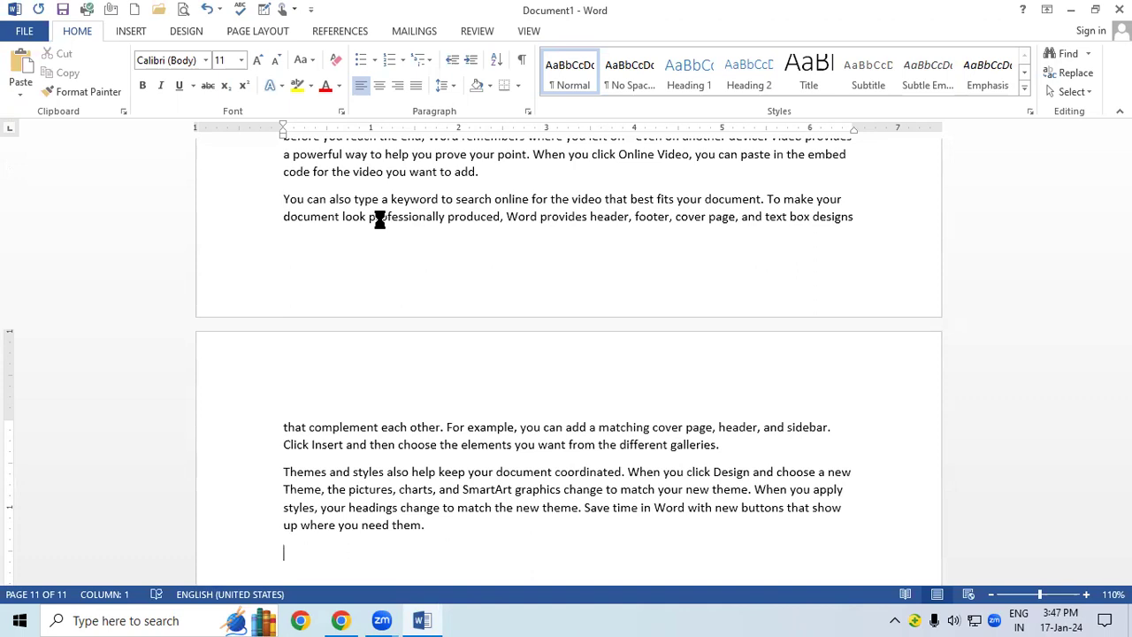
Examine the generated paragraphs across the pages, and place the cursor at the start of the first page's second paragraph.
drag(1125, 534, 1060, 95)
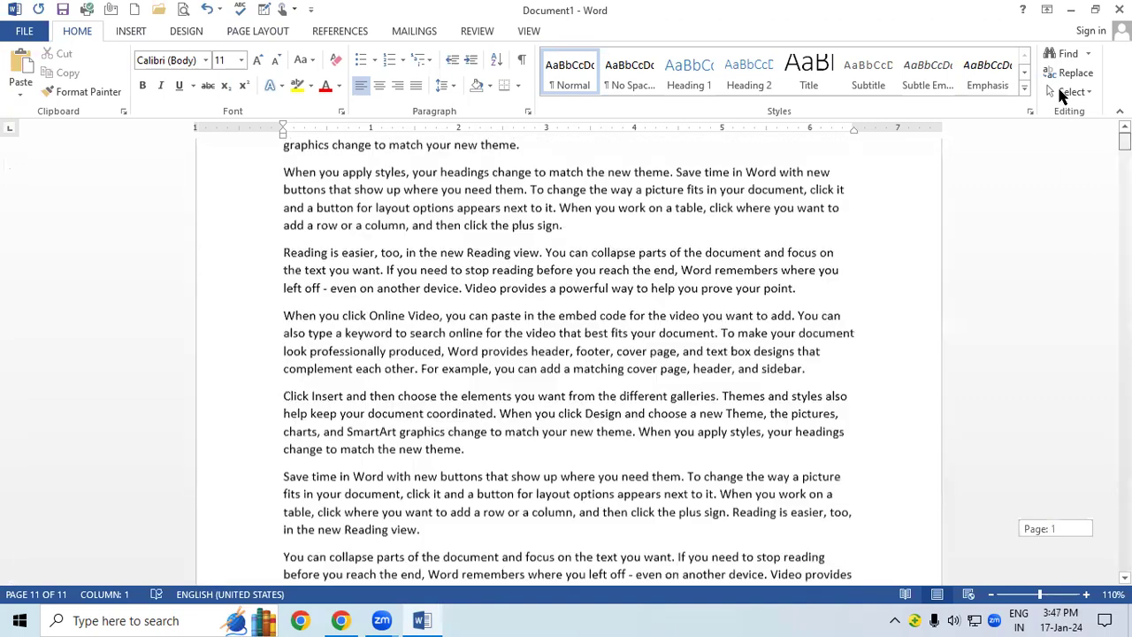
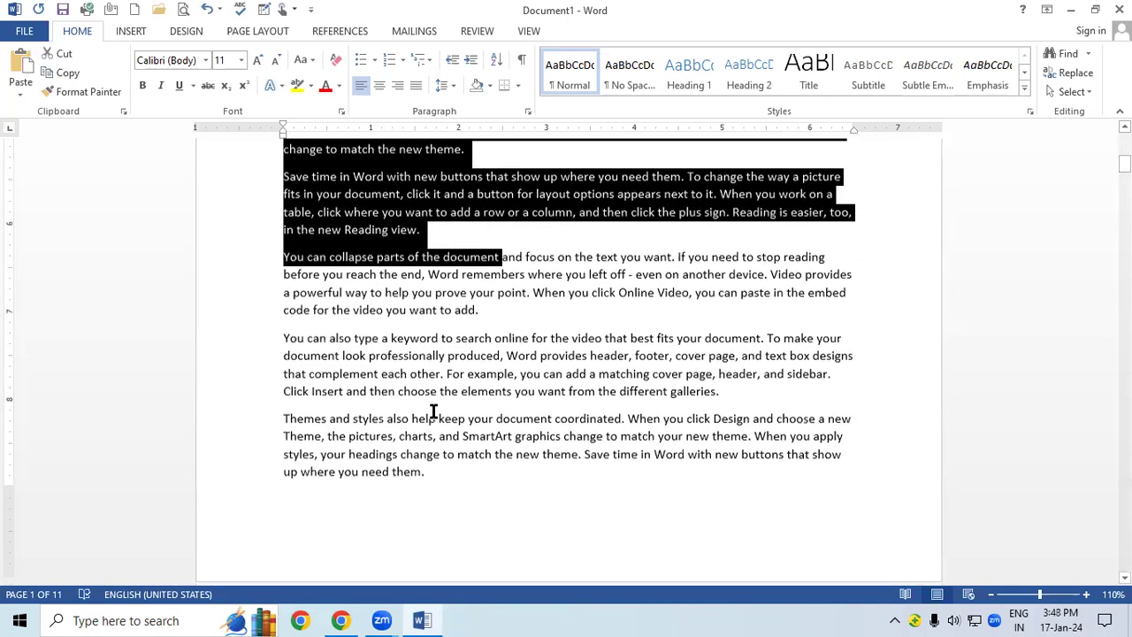
key(Page_Down)
scroll(566, 361, down, 4)
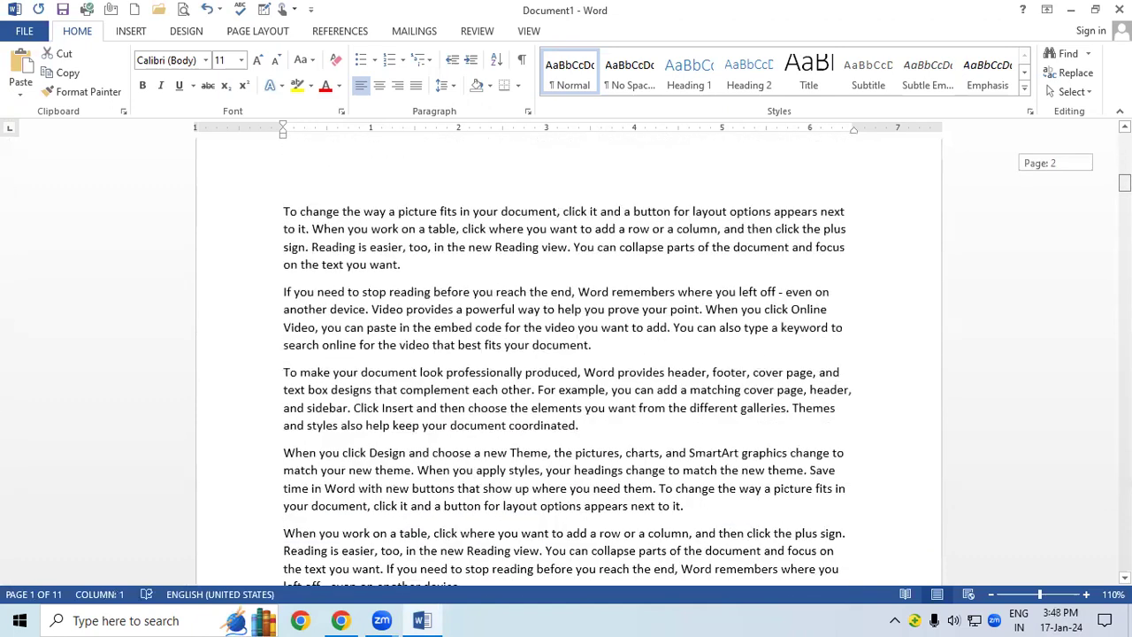
scroll(566, 361, down, 16)
key(ctrl+a)
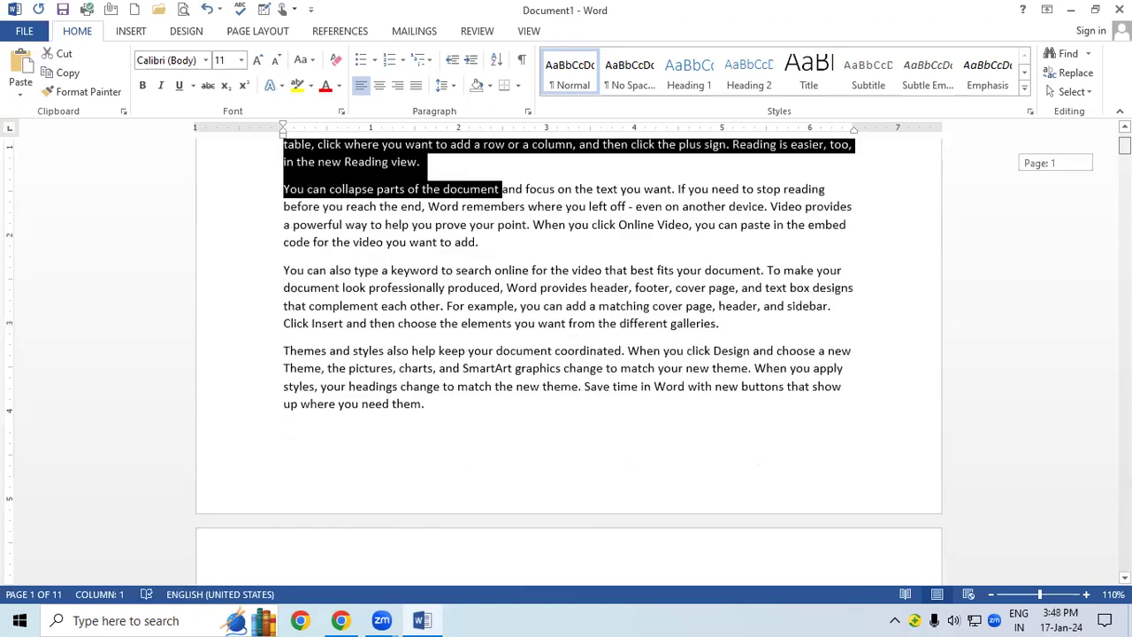
click(390, 250)
scroll(392, 361, down, 1)
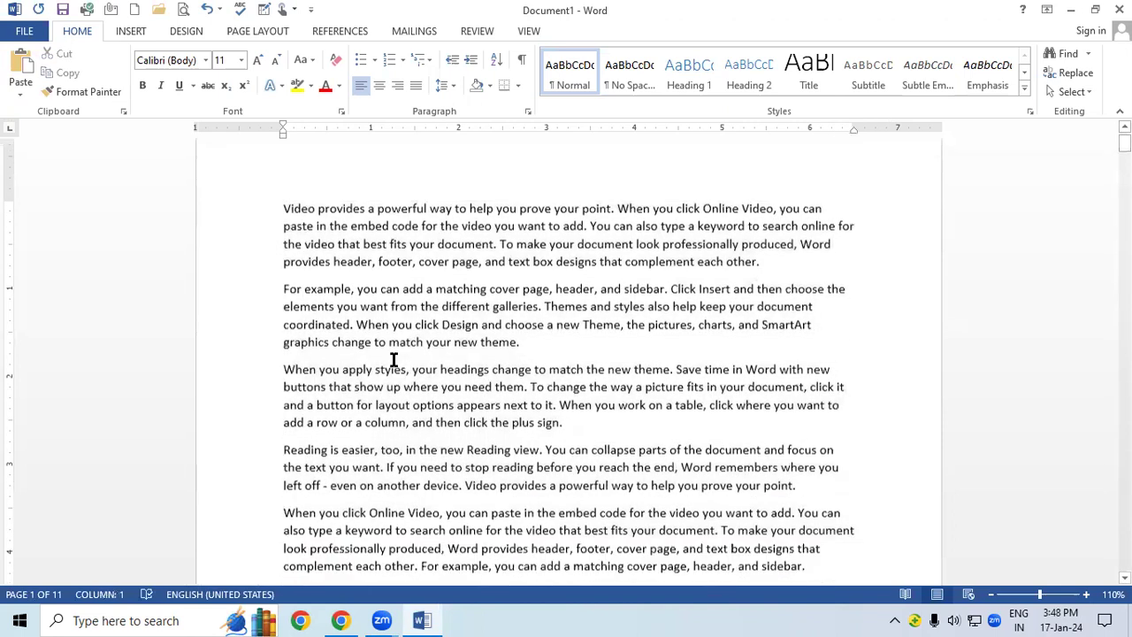
click(283, 292)
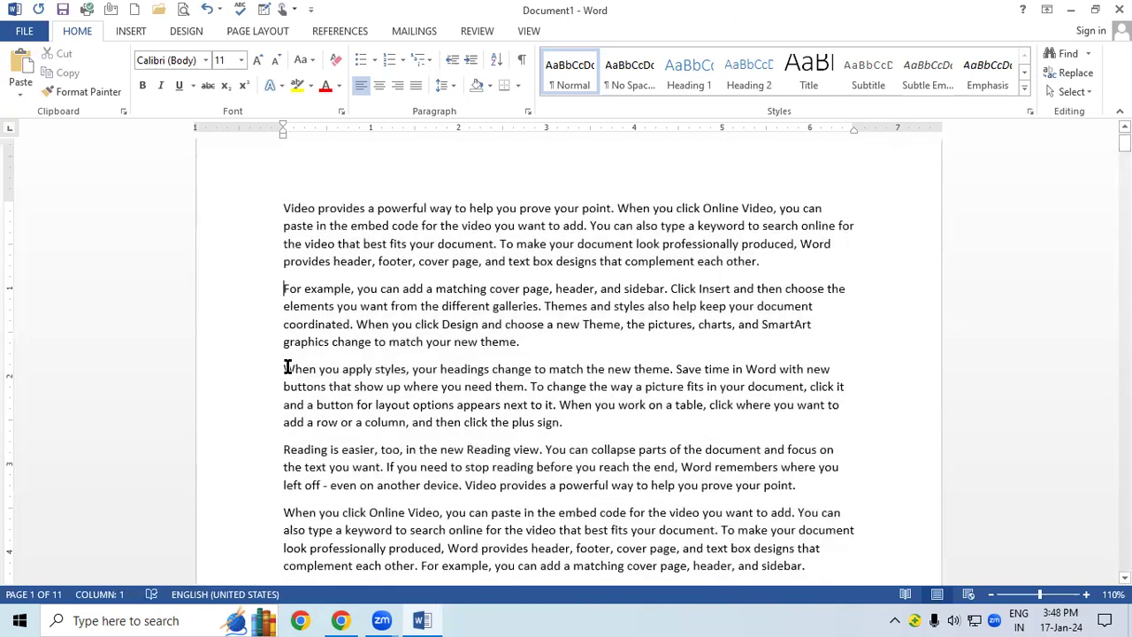
Examine the generated paragraphs on the first two pages, highlighting the beginnings of individual paragraphs on page 2.
scroll(286, 450, down, 5)
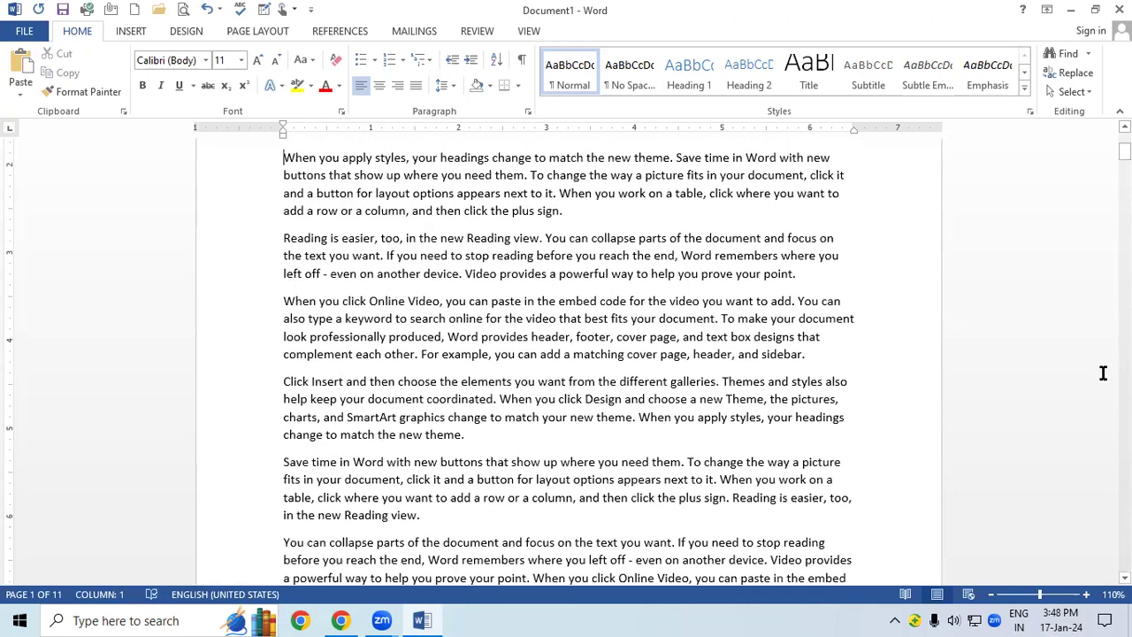
scroll(567, 354, down, 5)
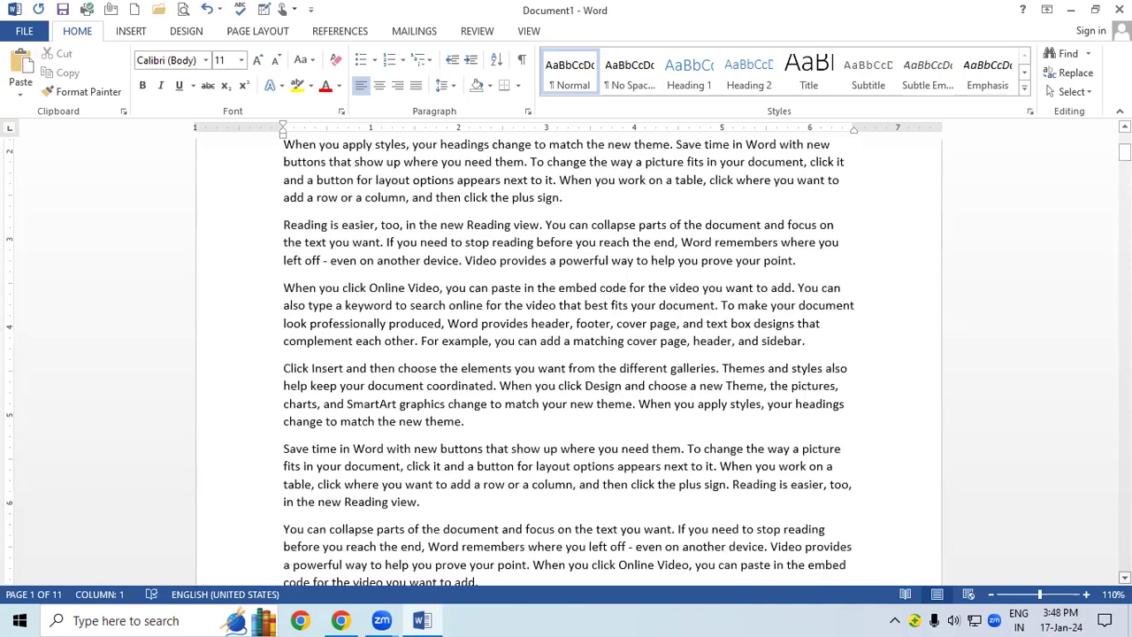
scroll(566, 353, down, 10)
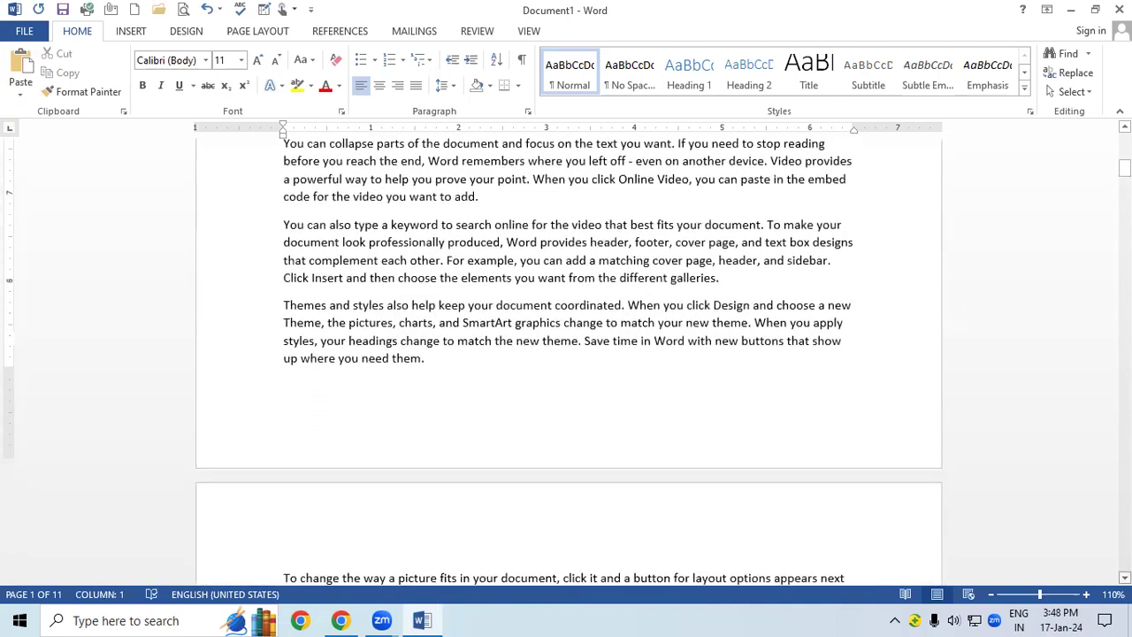
scroll(273, 380, down, 5)
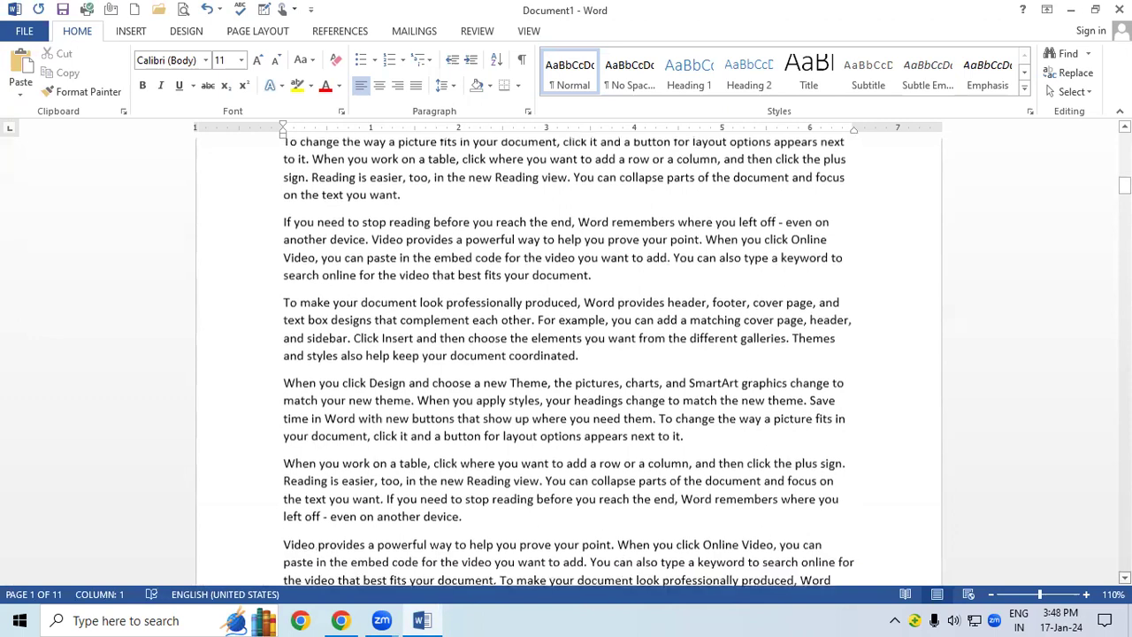
click(273, 380)
drag(296, 370, 316, 386)
click(454, 459)
drag(289, 449, 389, 452)
click(496, 460)
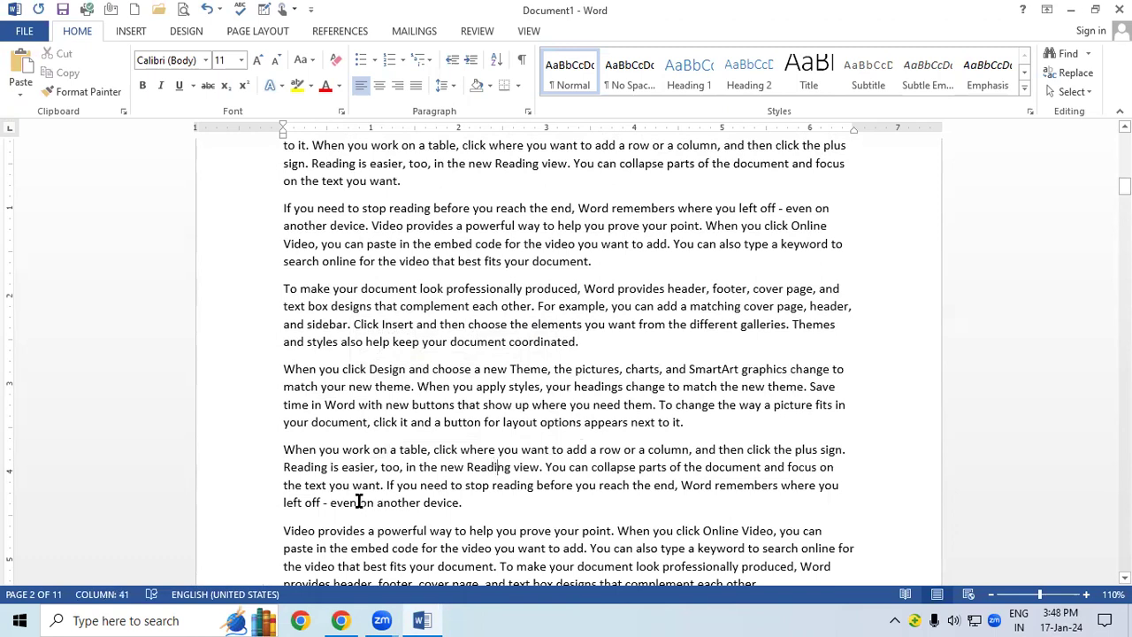
drag(298, 531, 453, 530)
Place the cursor in the text on page 5 and magnify the page number indicator in the status bar.
drag(1126, 186, 1125, 141)
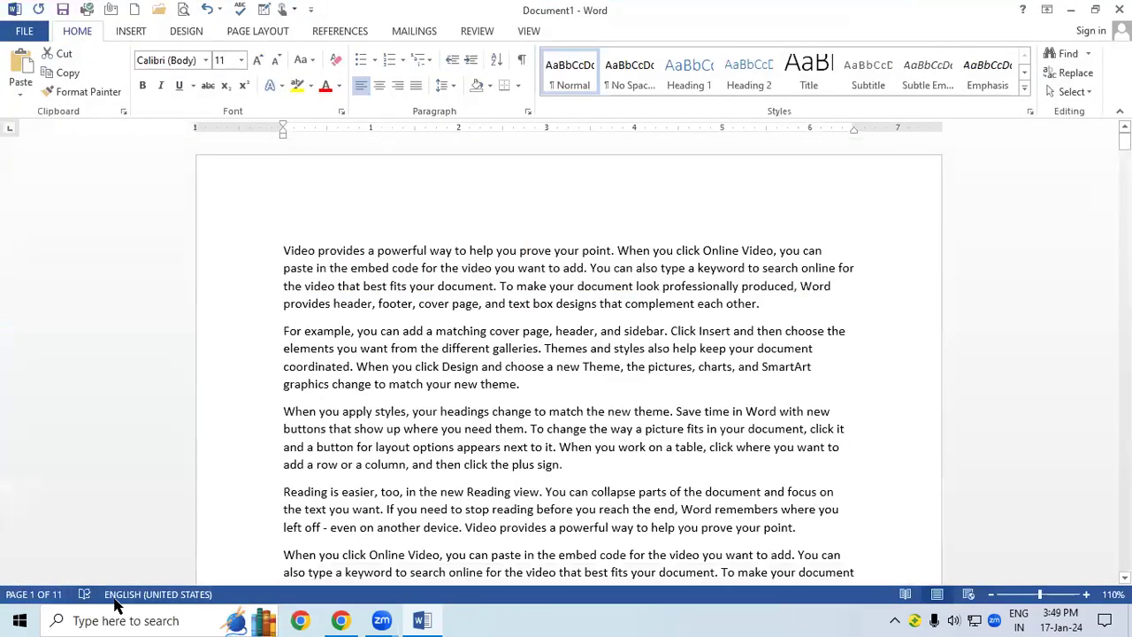
drag(1125, 142, 1124, 301)
click(593, 283)
click(511, 266)
key(super+plus)
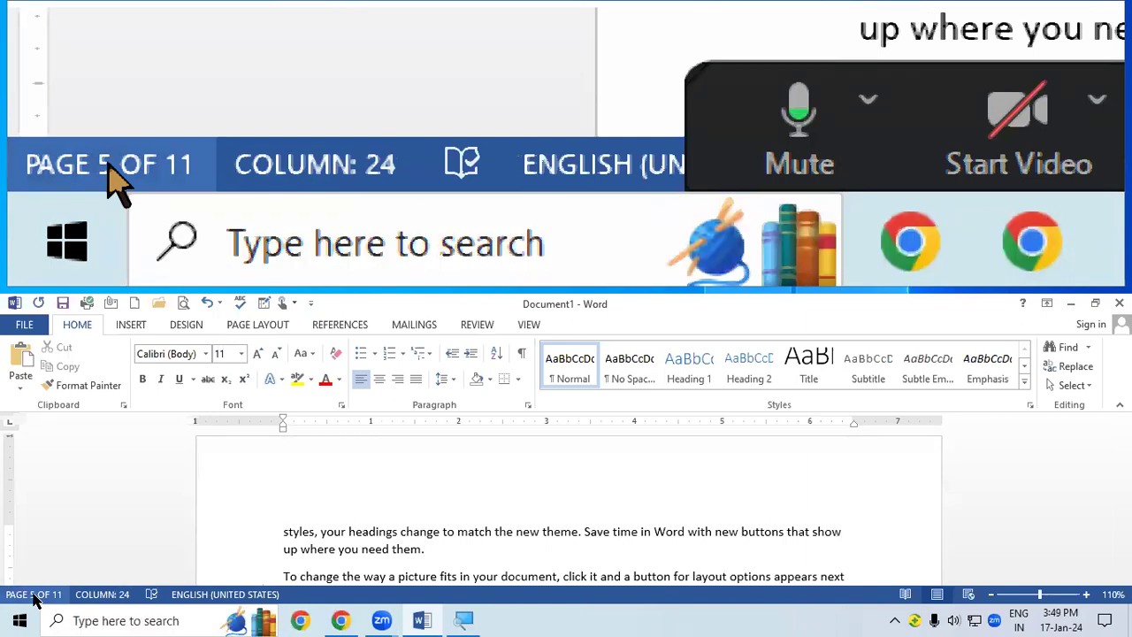
key(super+Escape)
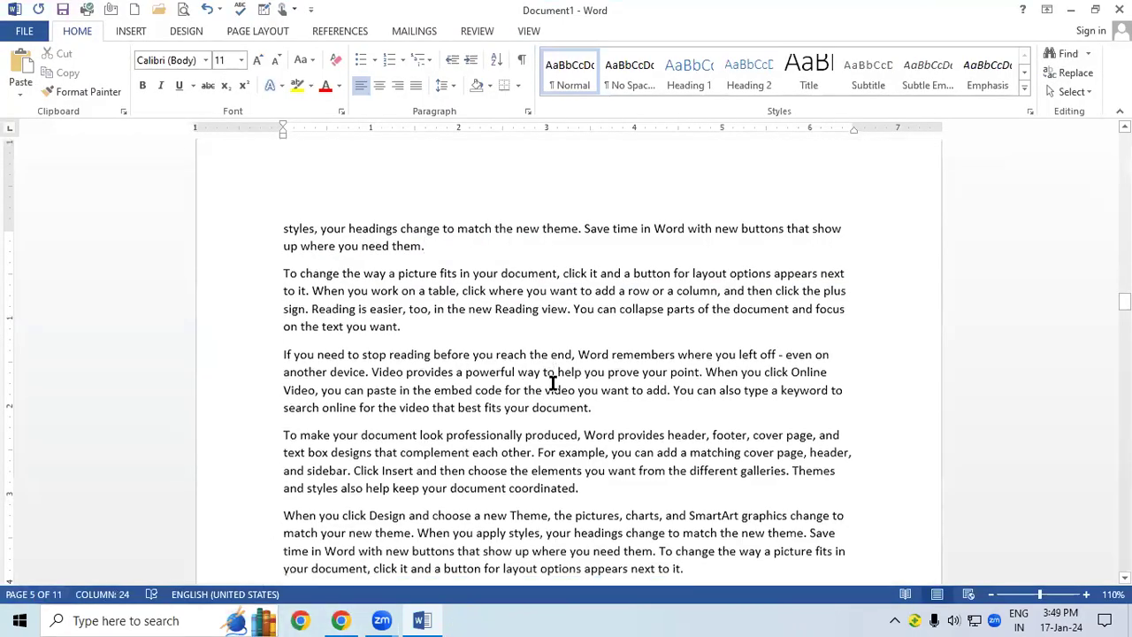
Delete all the generated paragraphs and produce the old-style sample text with =rand.old().
drag(1124, 302, 967, 191)
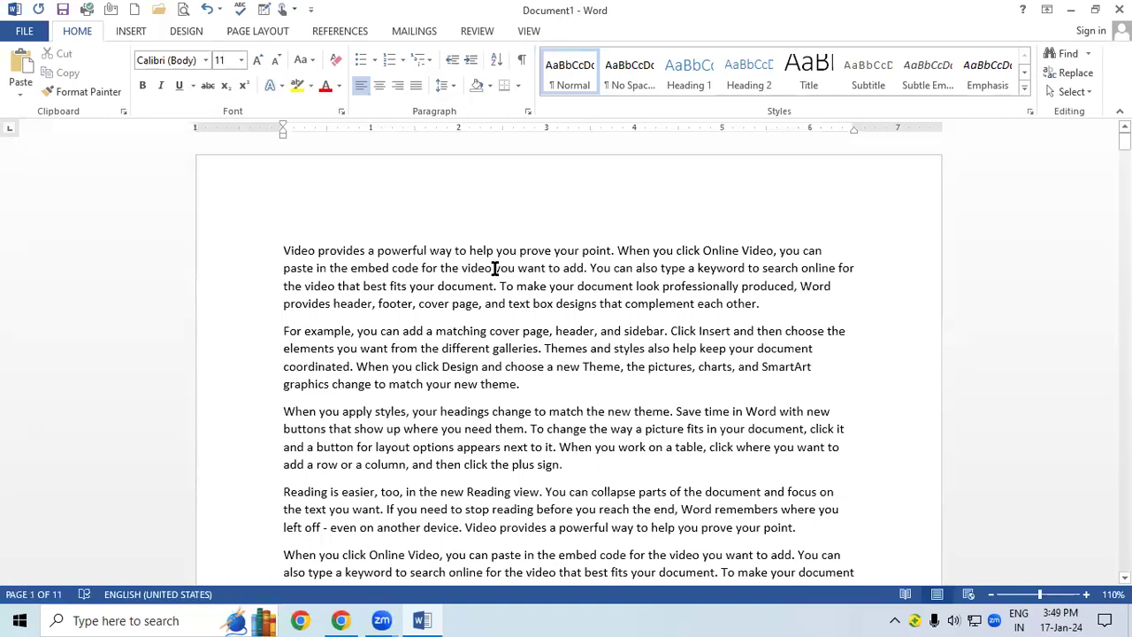
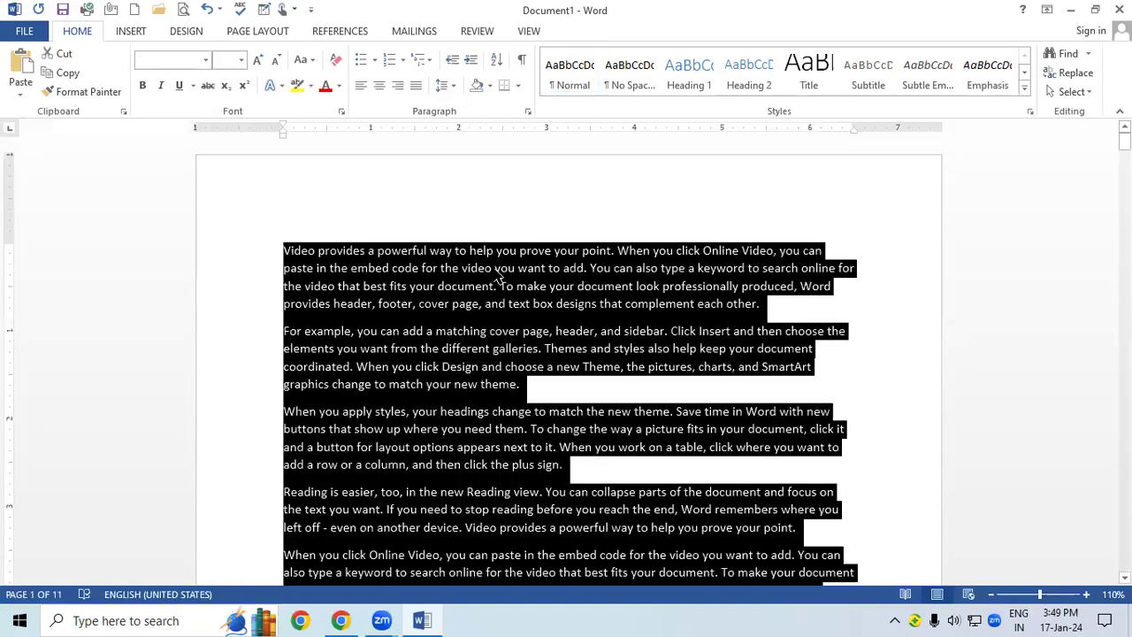
key(Delete)
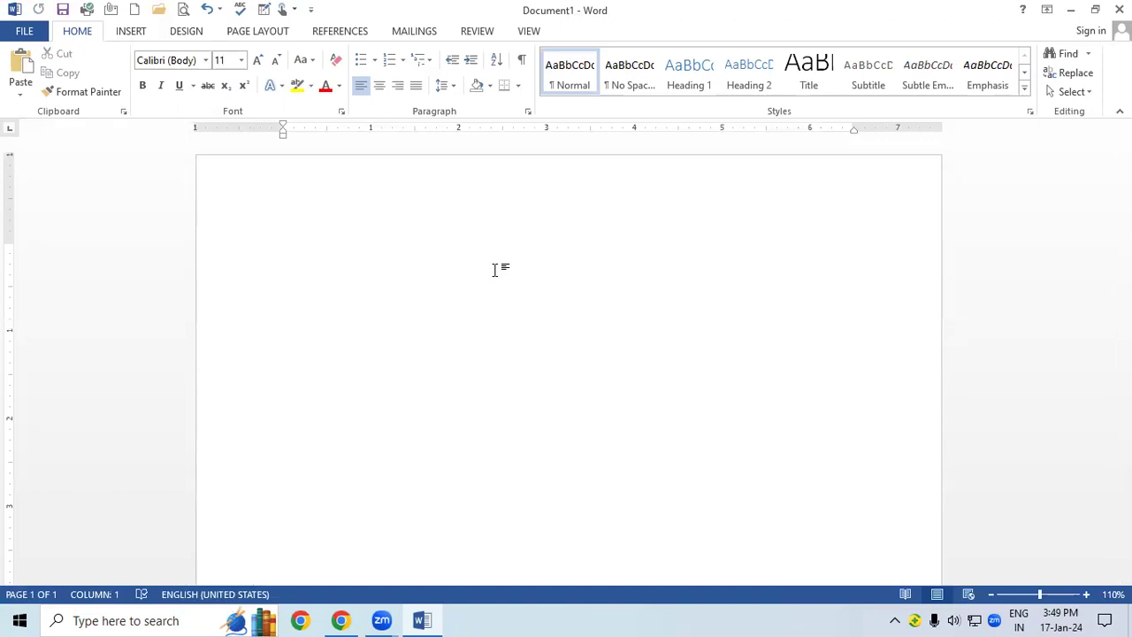
text(=rand.old)
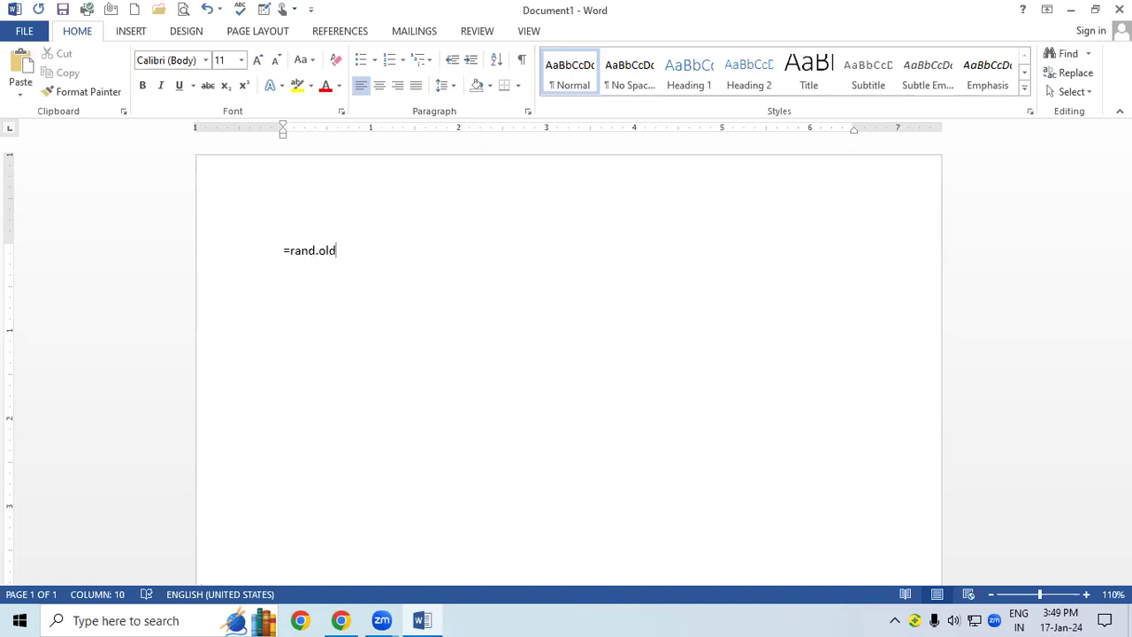
text(())
key(Return)
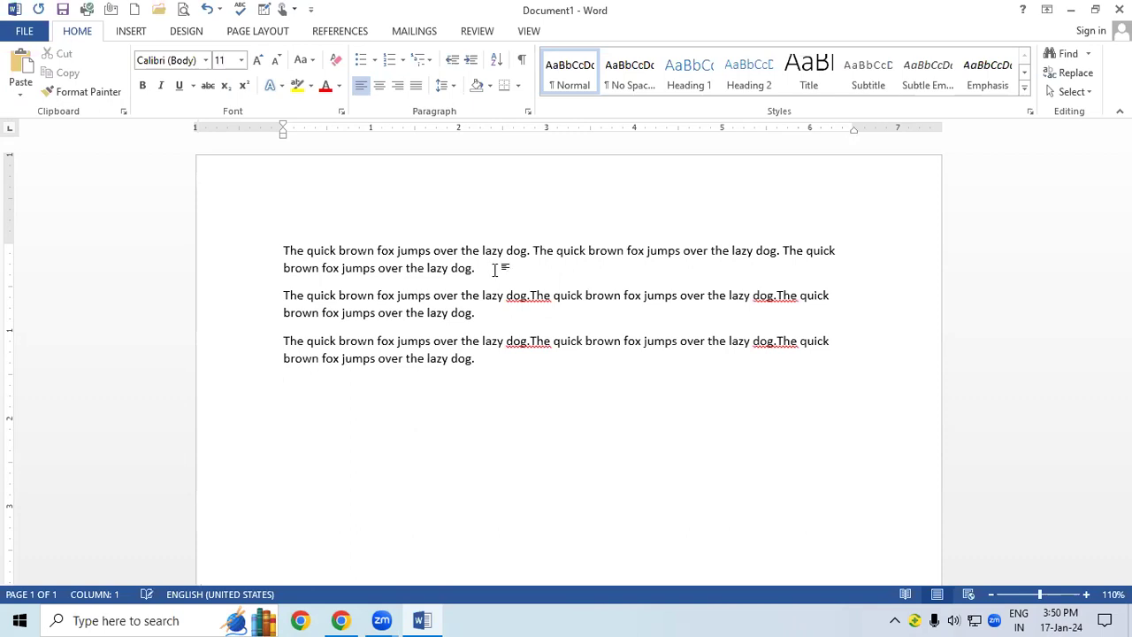
Undo the old-style sample text, erase its formula and generate Latin placeholder text with =lorem().
key(ctrl+z)
key(BackSpace)
key(BackSpace)
key(BackSpace)
key(BackSpace)
key(BackSpace)
key(BackSpace)
key(BackSpace)
key(BackSpace)
key(BackSpace)
key(BackSpace)
key(BackSpace)
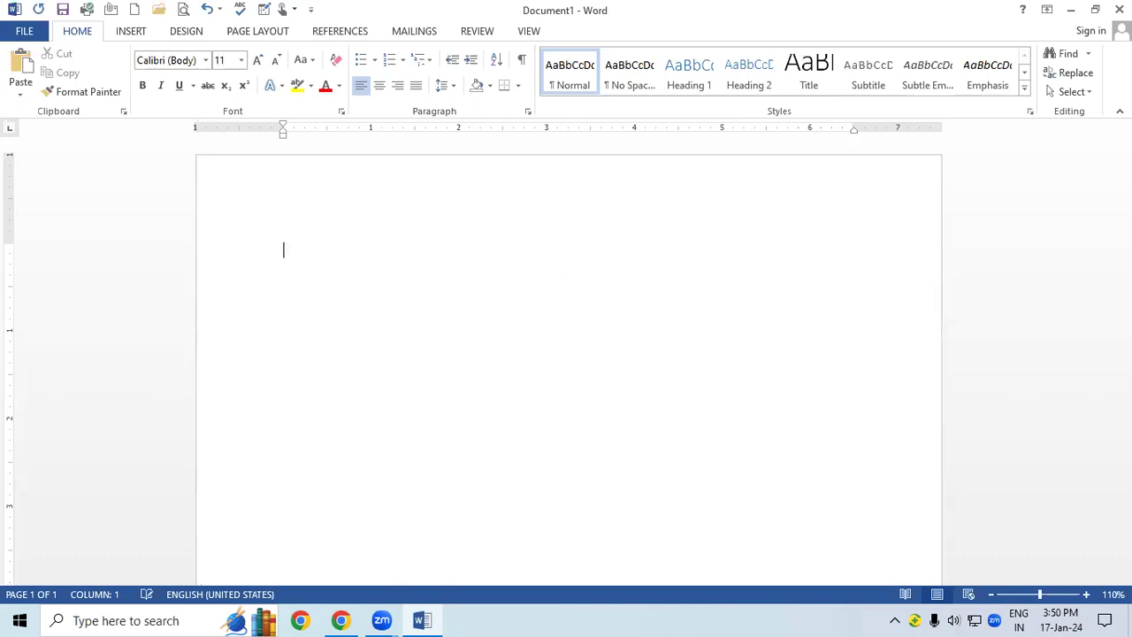
text(=lorem())
key(Return)
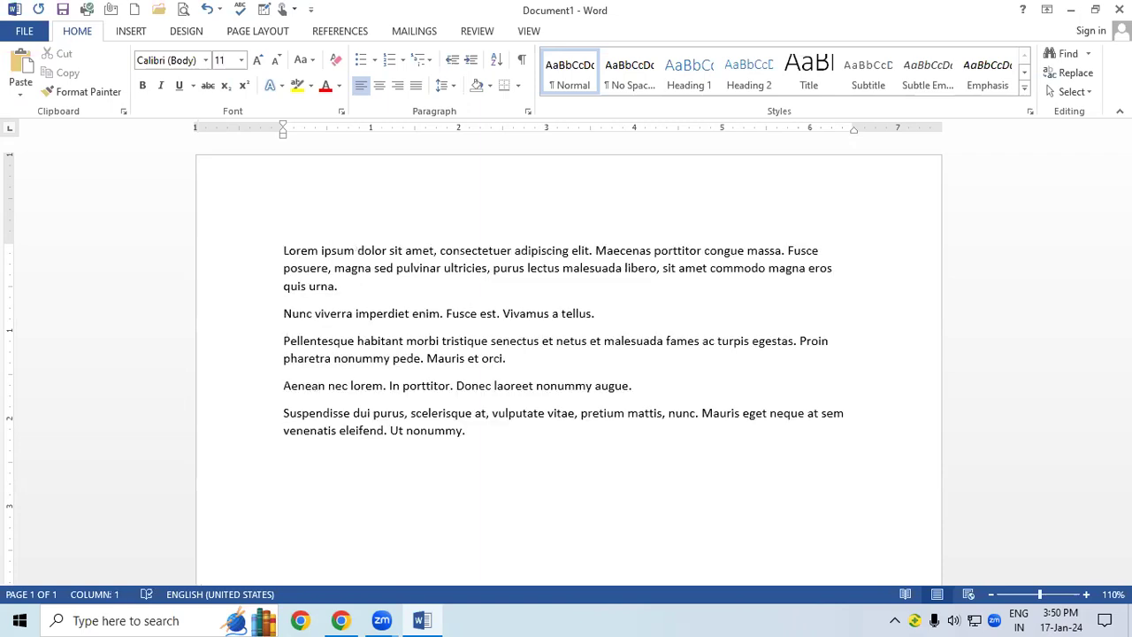
Review the command groups of the Home and Insert ribbons above the placeholder text.
scroll(622, 298, down, 3)
scroll(622, 298, up, 1)
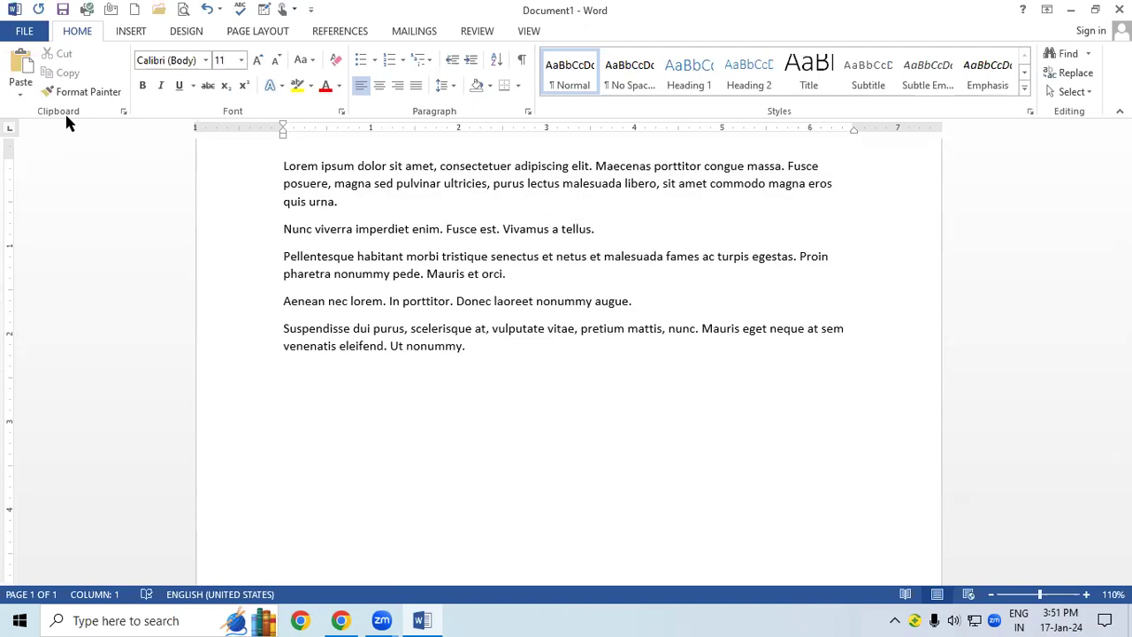
click(387, 231)
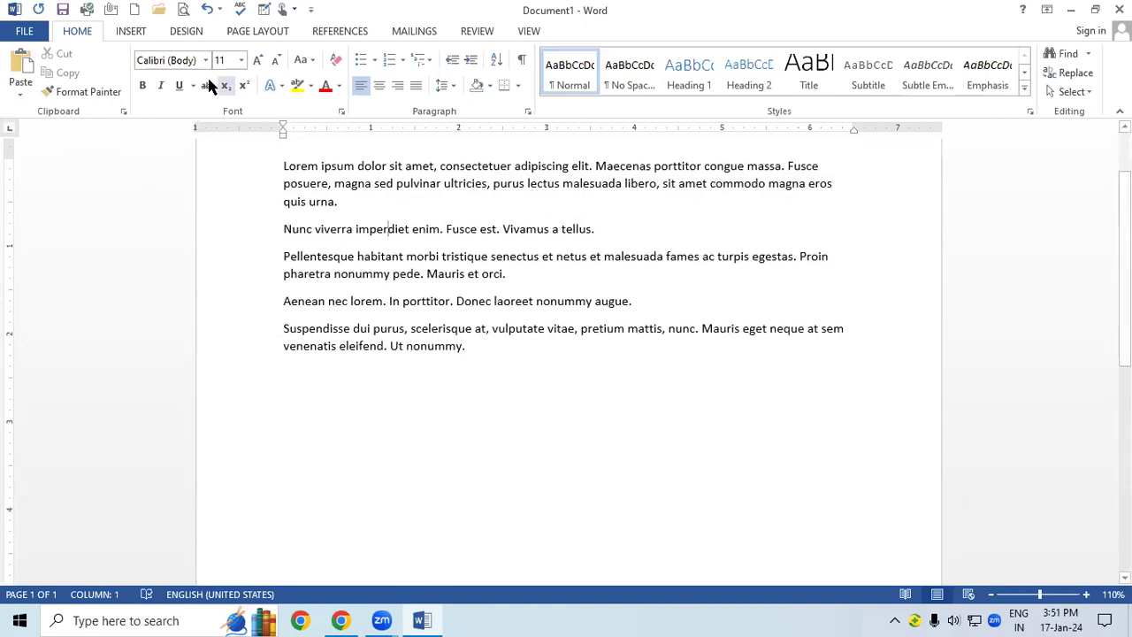
click(133, 32)
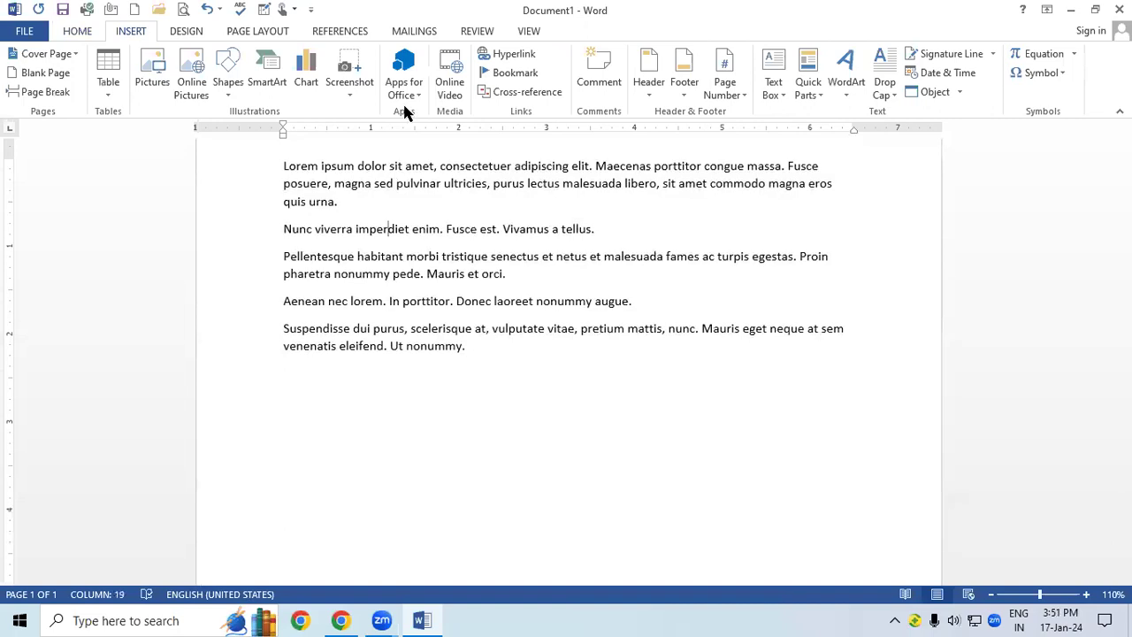
click(471, 231)
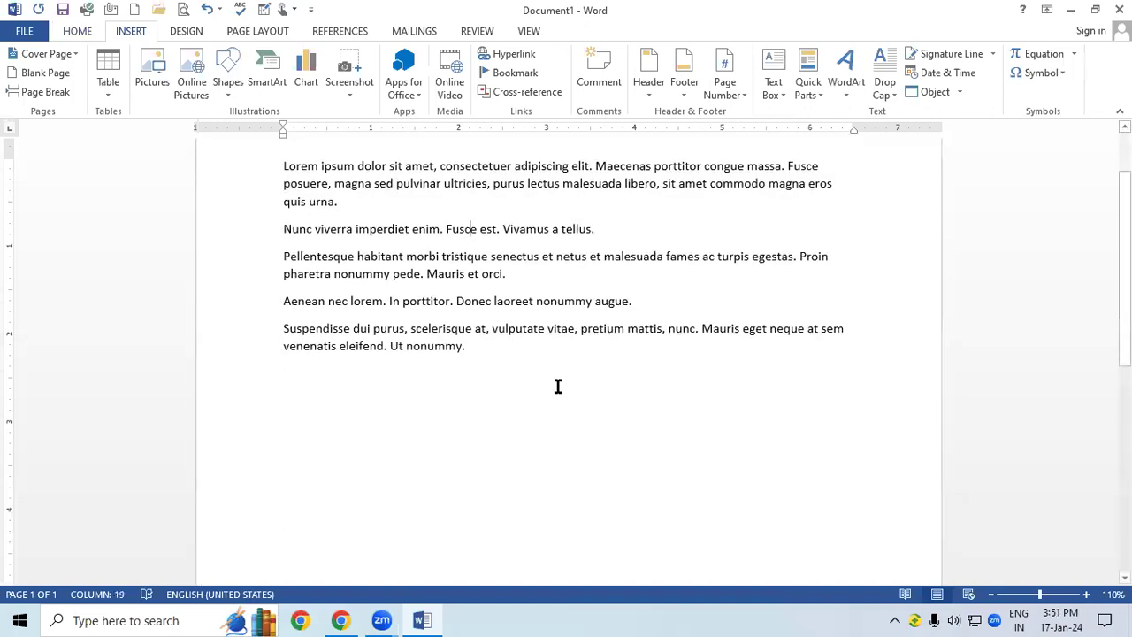
scroll(557, 376, up, 2)
scroll(38, 48, up, 1)
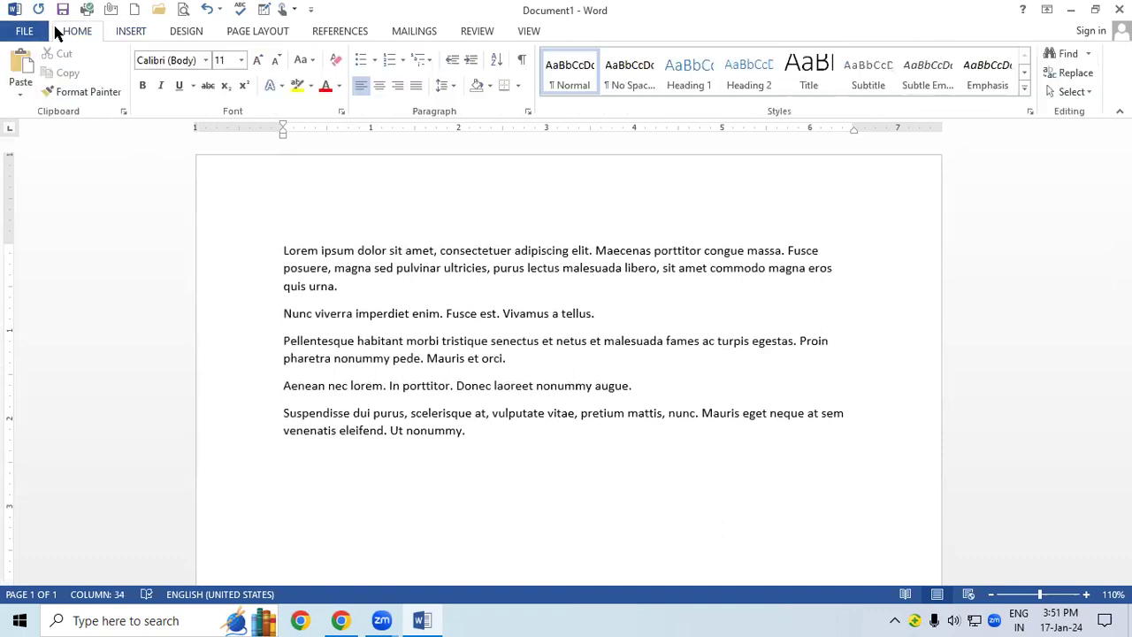
Look through the document's Info, New, Print and Share pages and return to the document.
click(34, 32)
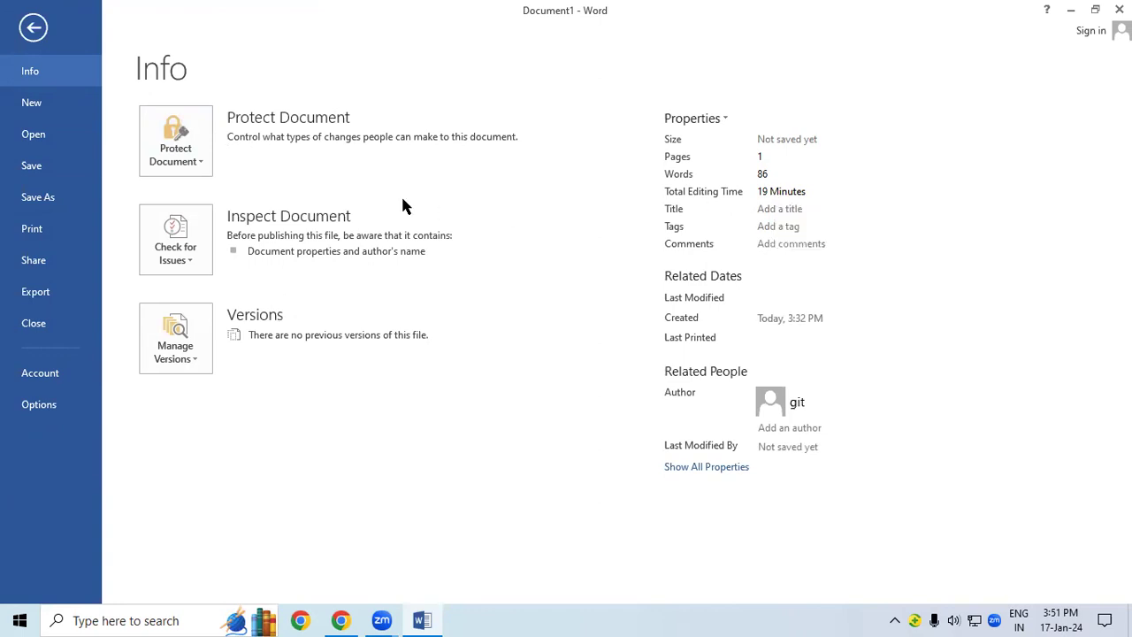
click(51, 112)
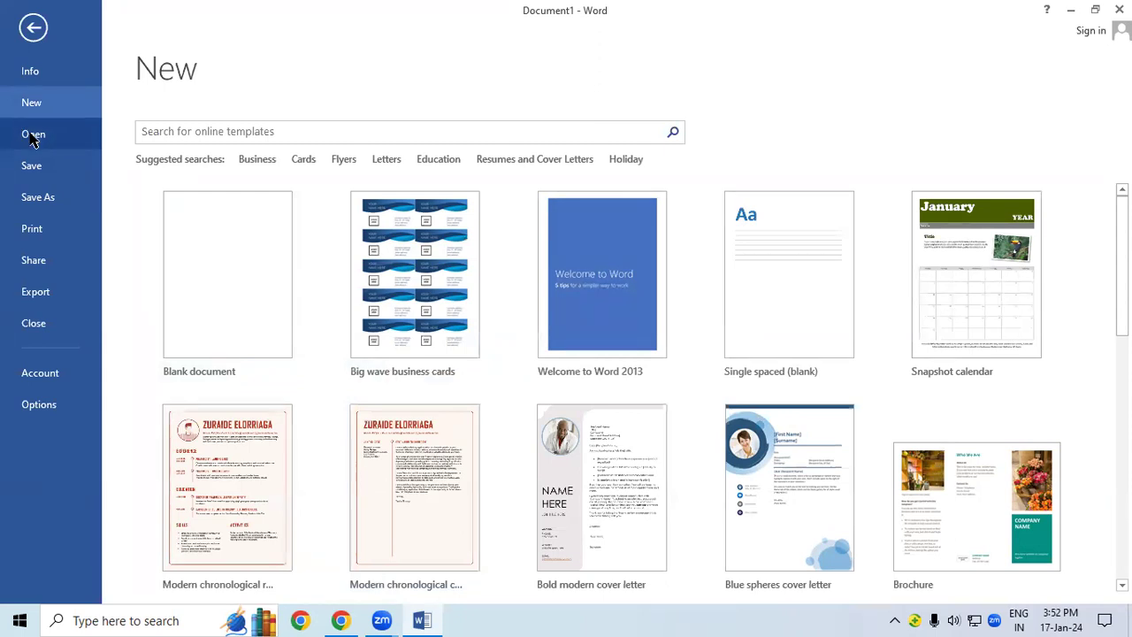
click(35, 238)
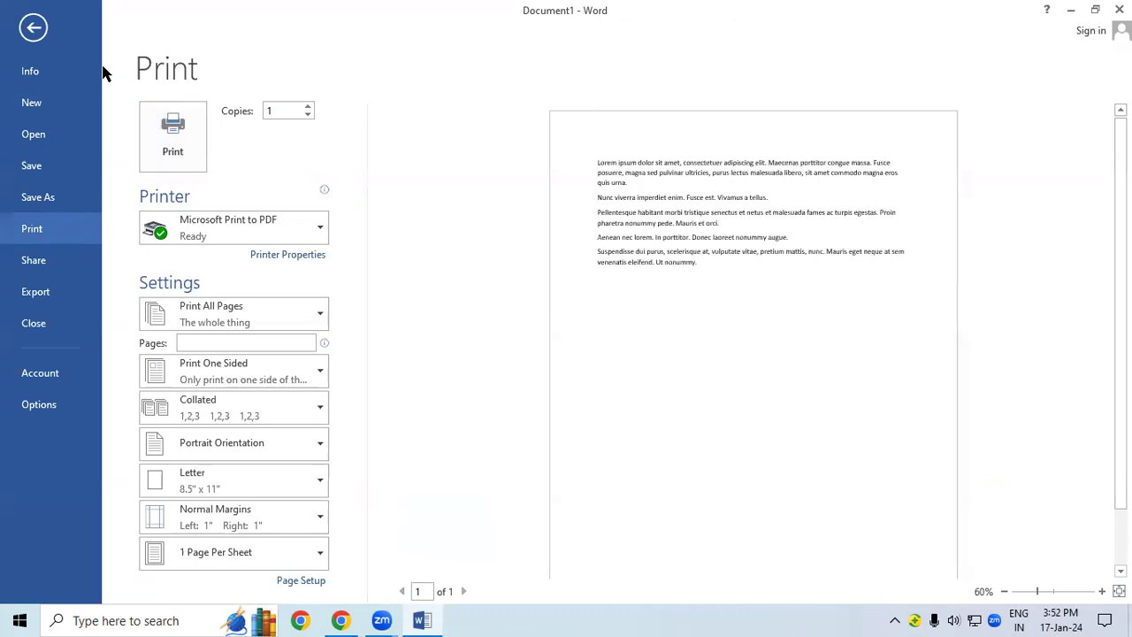
click(35, 269)
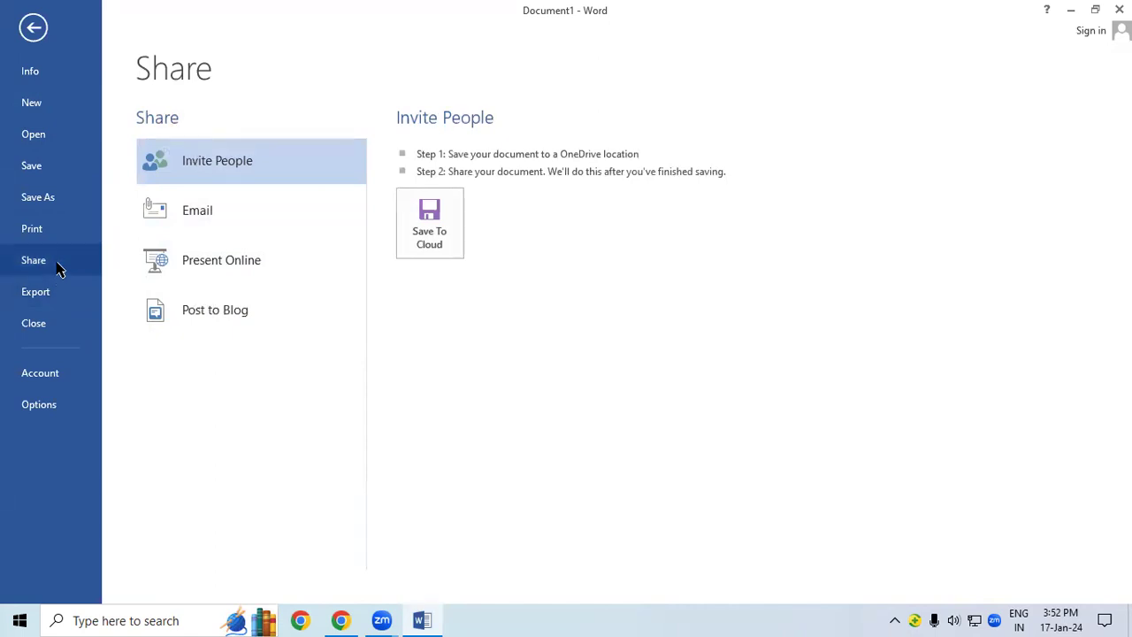
click(34, 27)
Highlight the placeholder paragraphs and clear the selection with the cursor at the end of the text.
drag(276, 237, 524, 443)
click(529, 449)
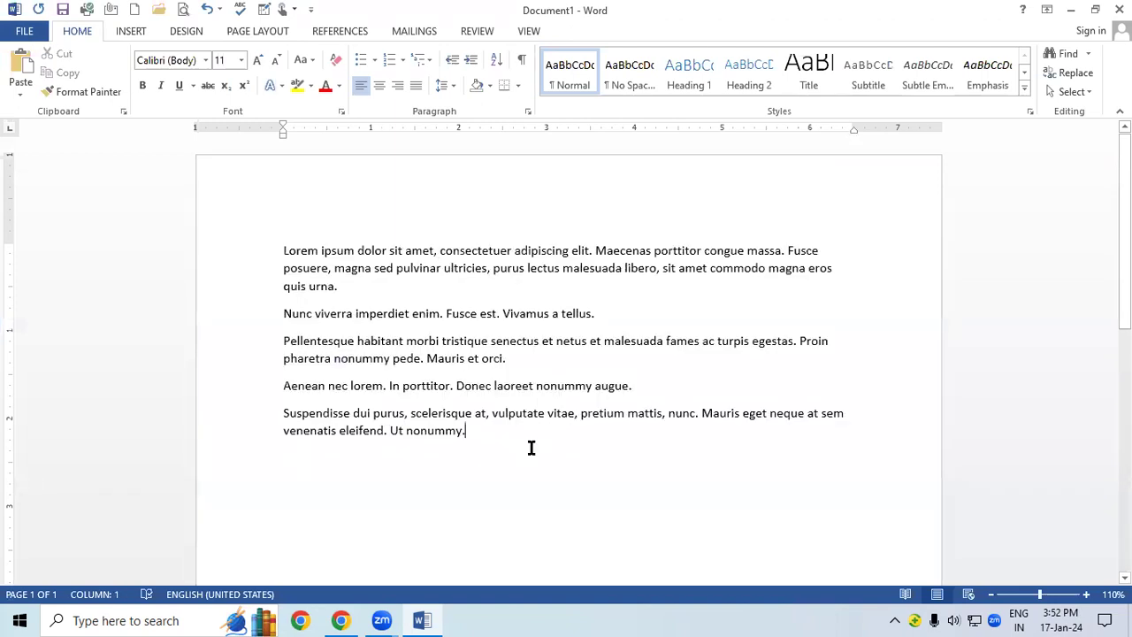
scroll(530, 444, down, 3)
scroll(530, 445, up, 2)
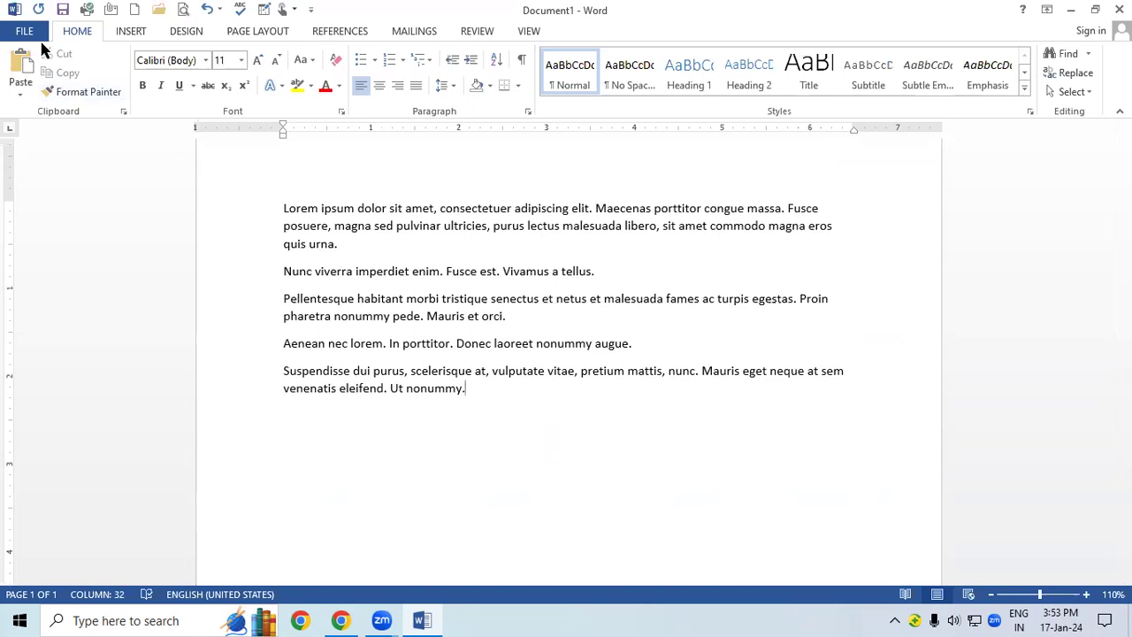
Export the document as a PDF named Lorem to the Desktop, with the file opened after publishing.
click(25, 32)
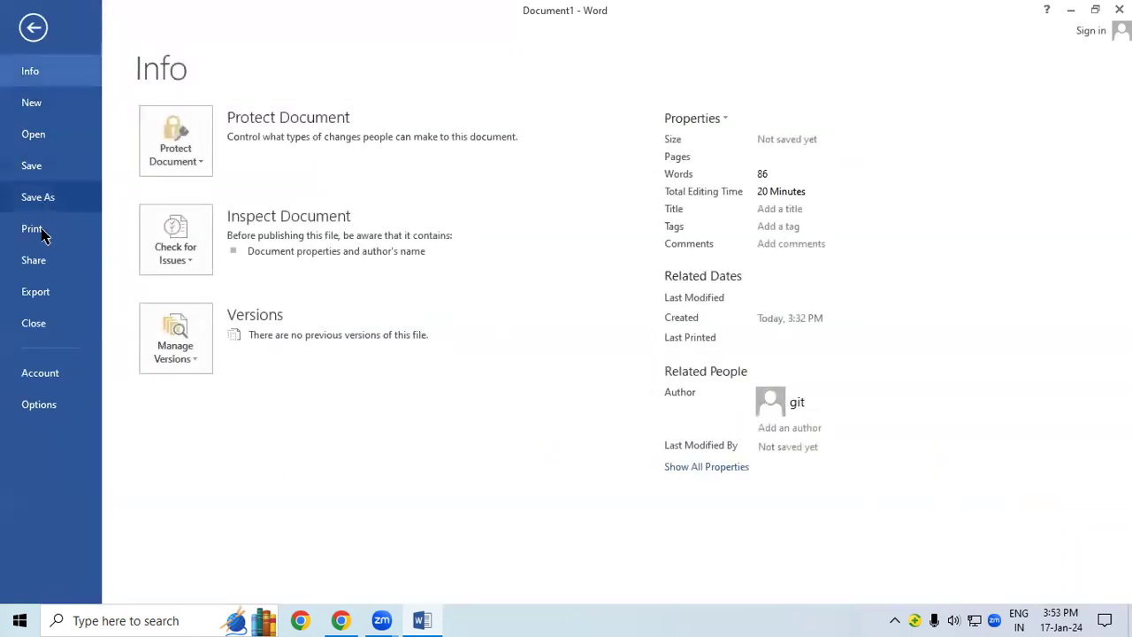
click(57, 293)
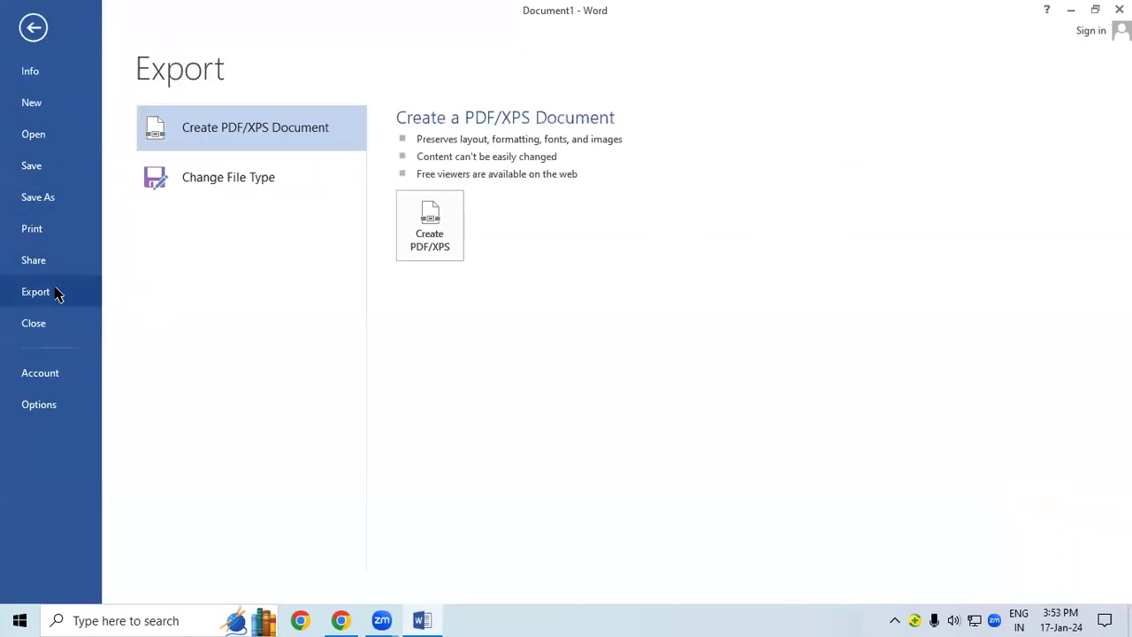
click(439, 230)
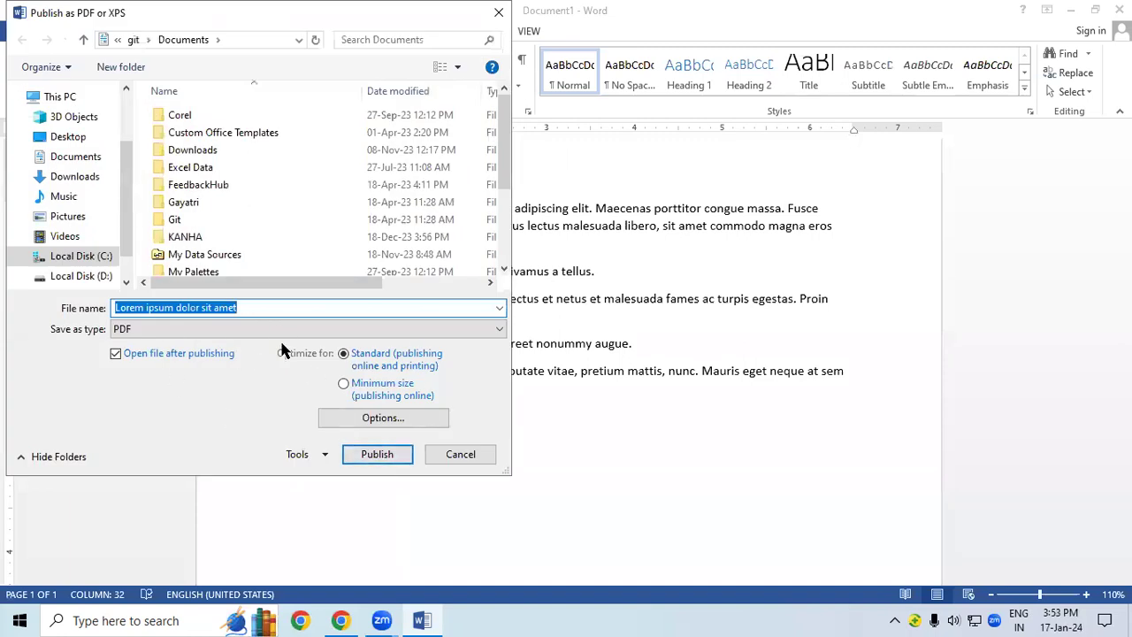
click(95, 136)
click(159, 308)
drag(146, 307, 263, 307)
key(BackSpace)
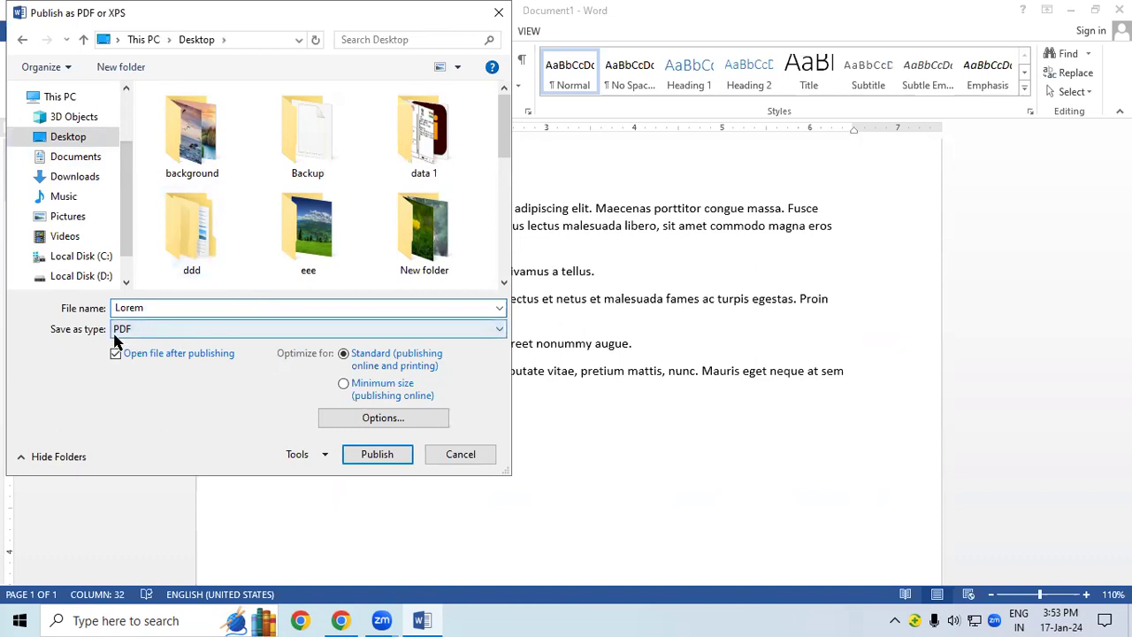
click(378, 456)
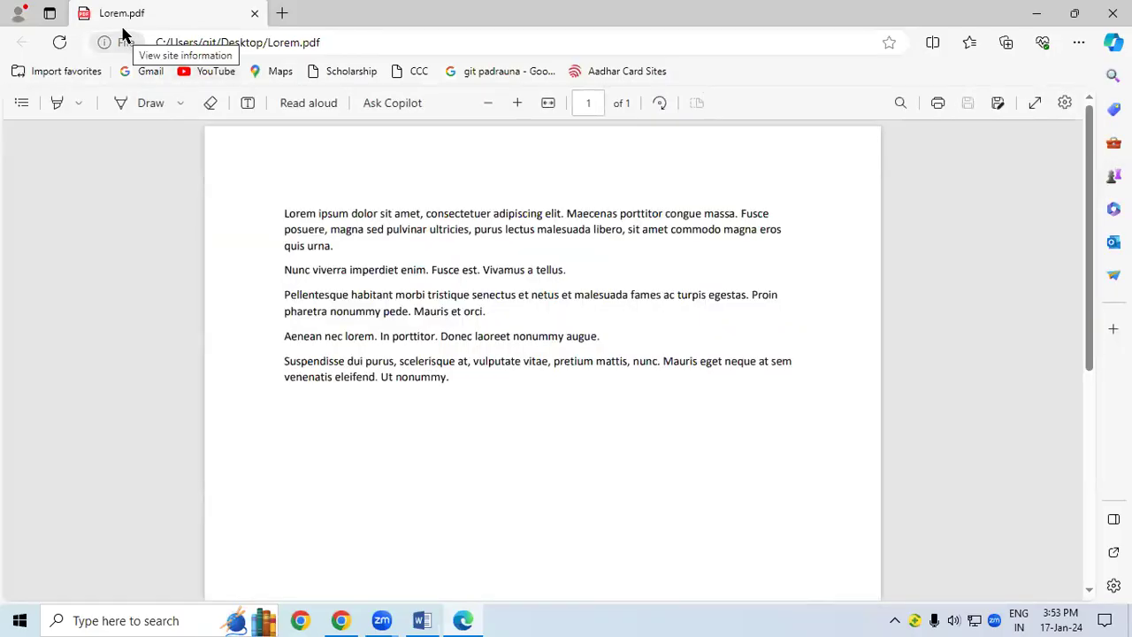
Check the published Lorem.pdf by highlighting its paragraphs, and close the file.
drag(276, 208, 589, 402)
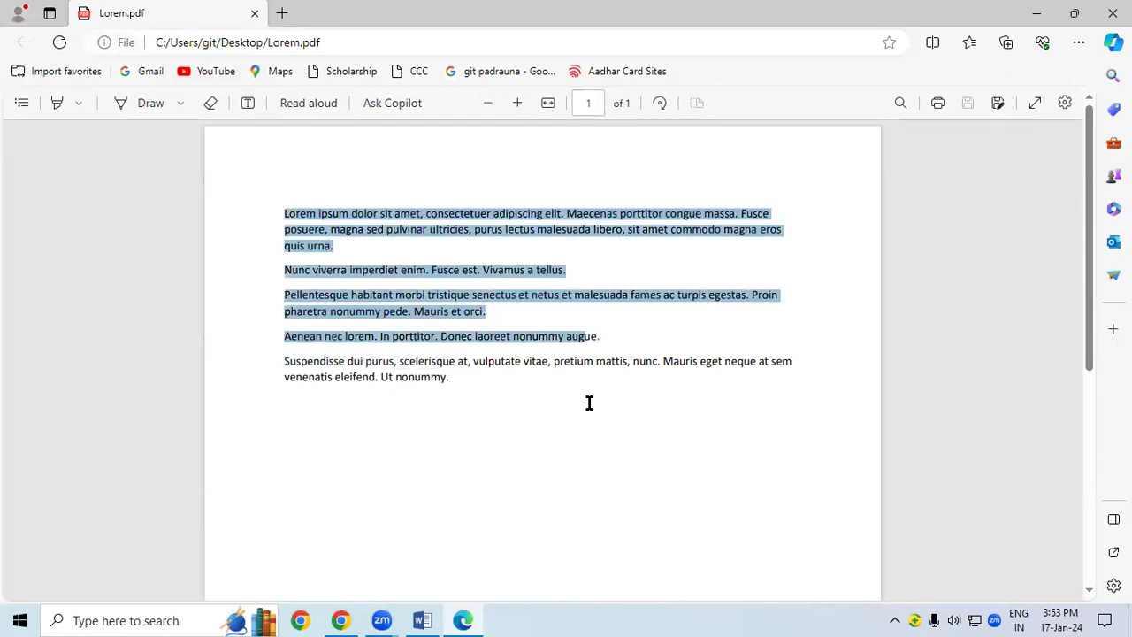
click(510, 416)
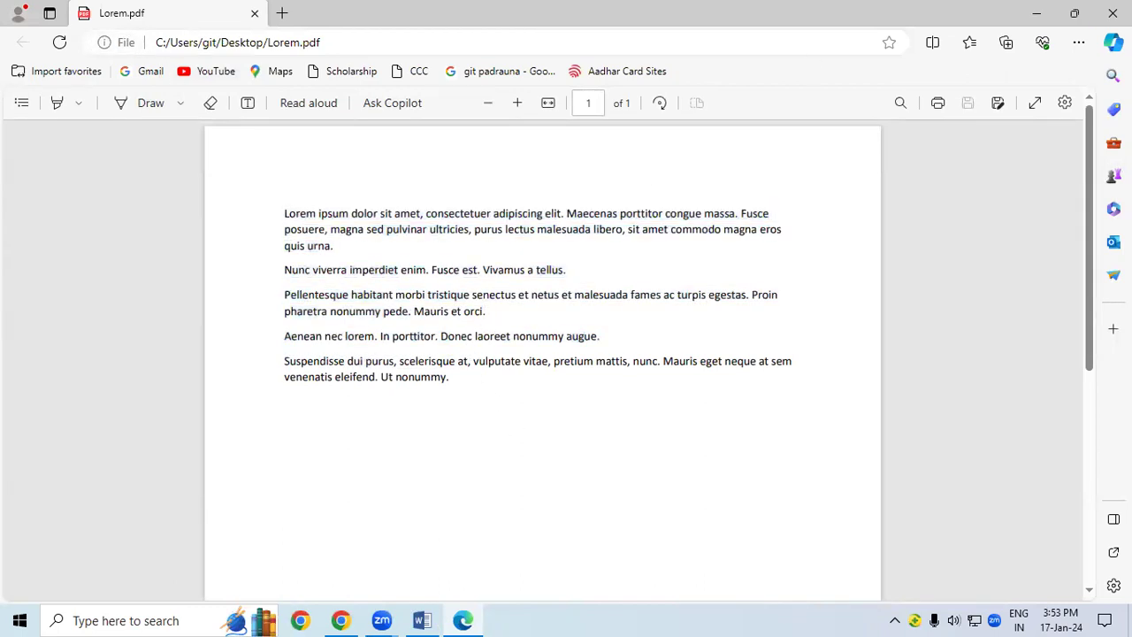
click(1104, 12)
Minimize Word and open the Lorem PDF from the desktop.
click(1065, 18)
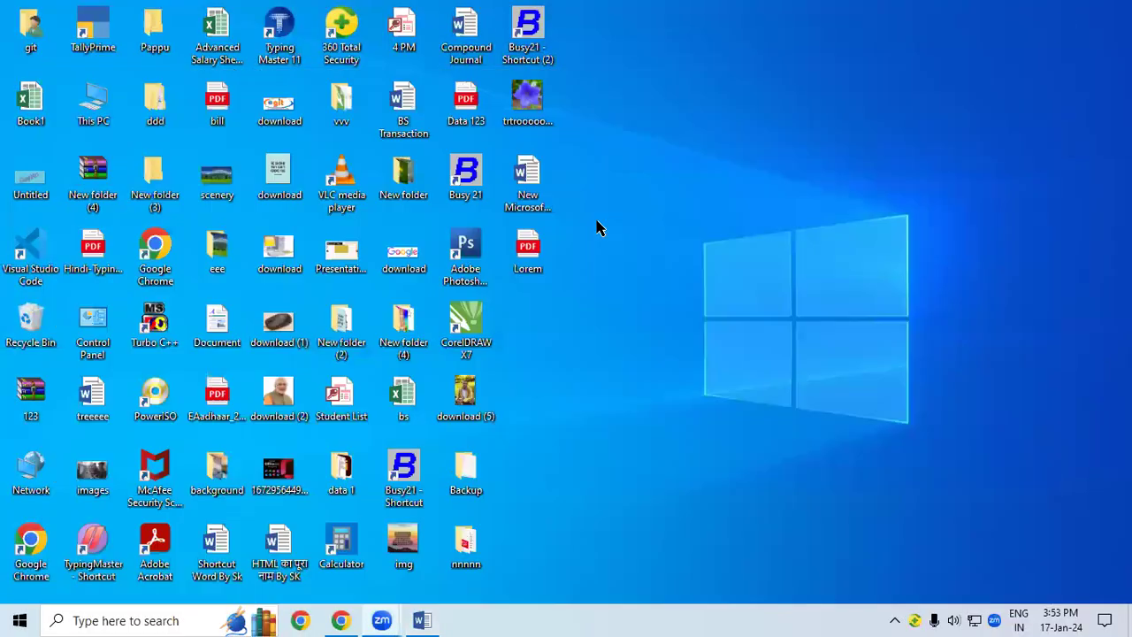
double_click(530, 255)
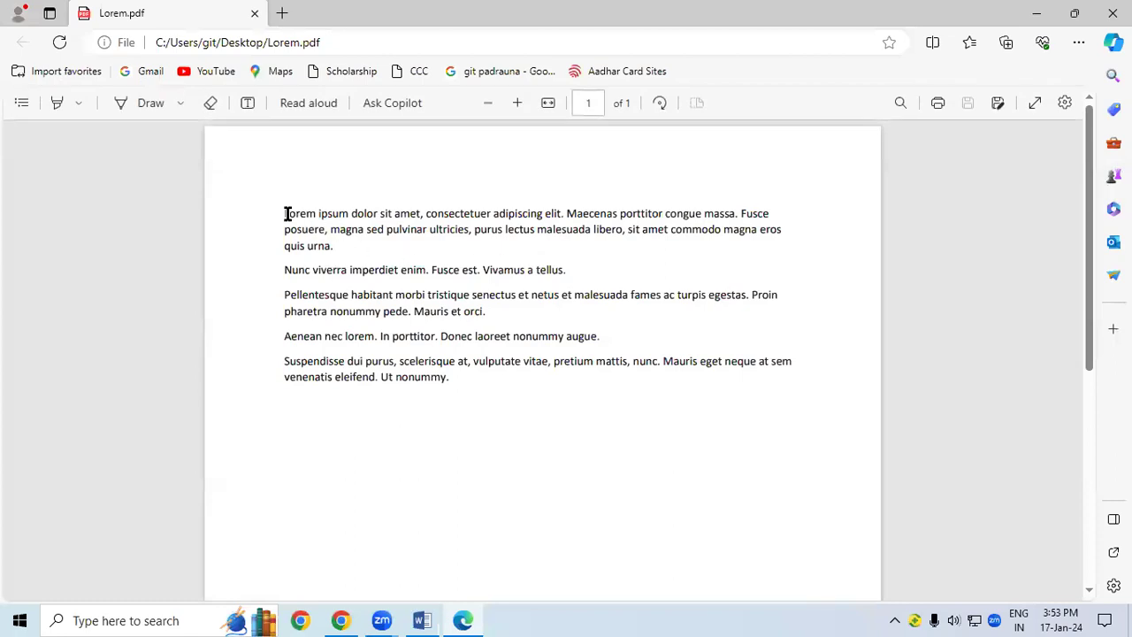
Check the opened Lorem PDF by highlighting its paragraphs, and close it to return to the Word document.
drag(284, 213, 465, 401)
click(1113, 13)
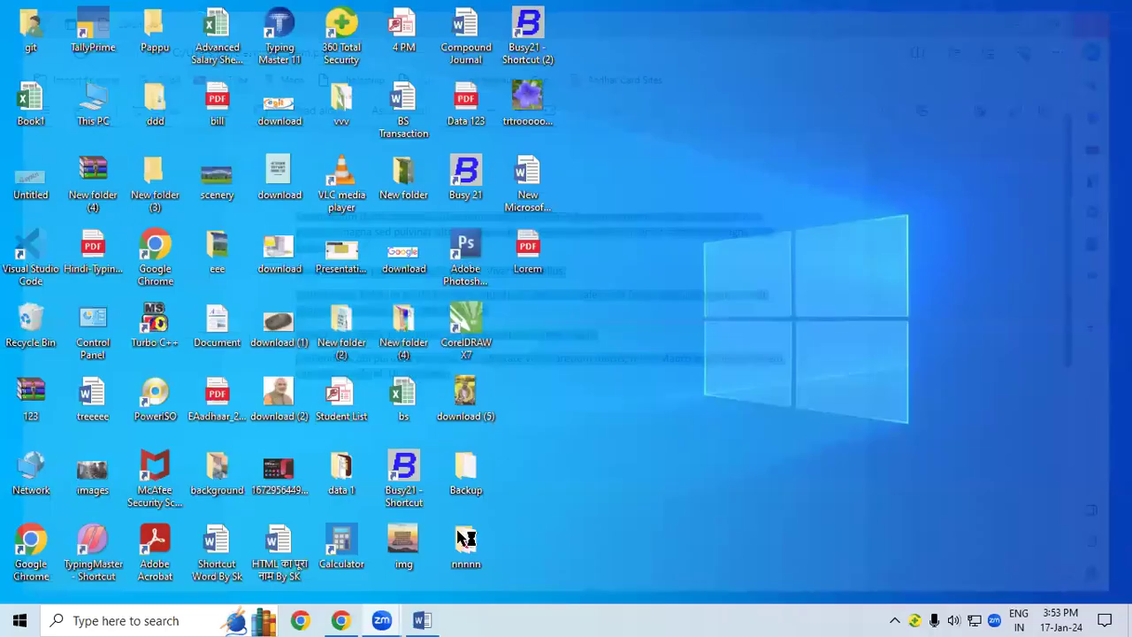
click(422, 620)
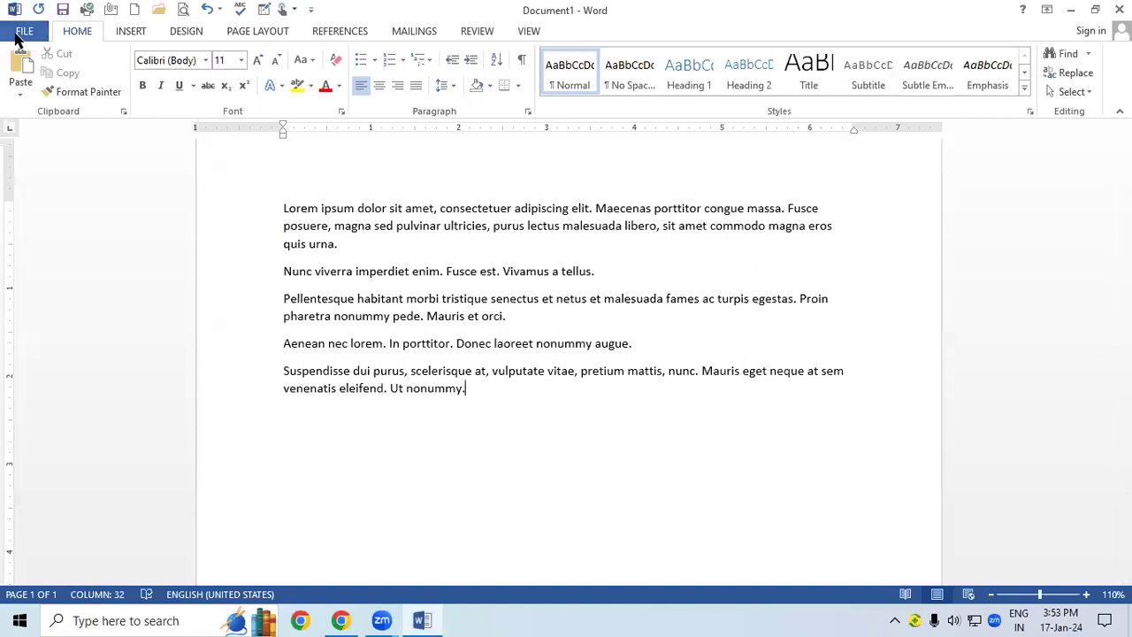
Review the Account page and the General settings in Word Options, and close the options without changing anything.
click(15, 30)
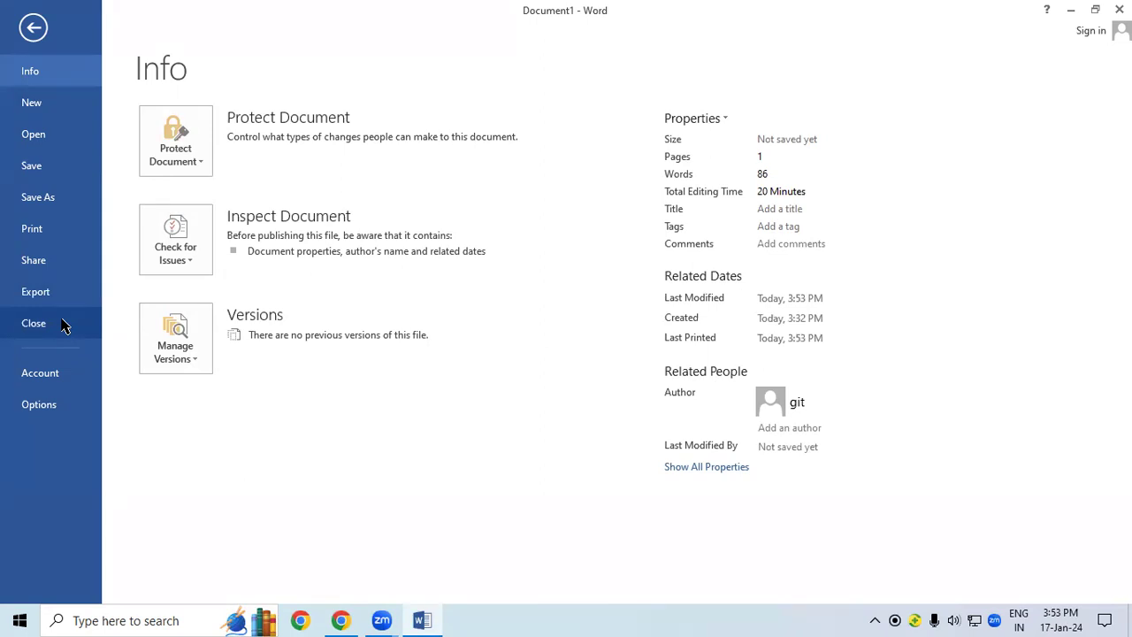
click(41, 372)
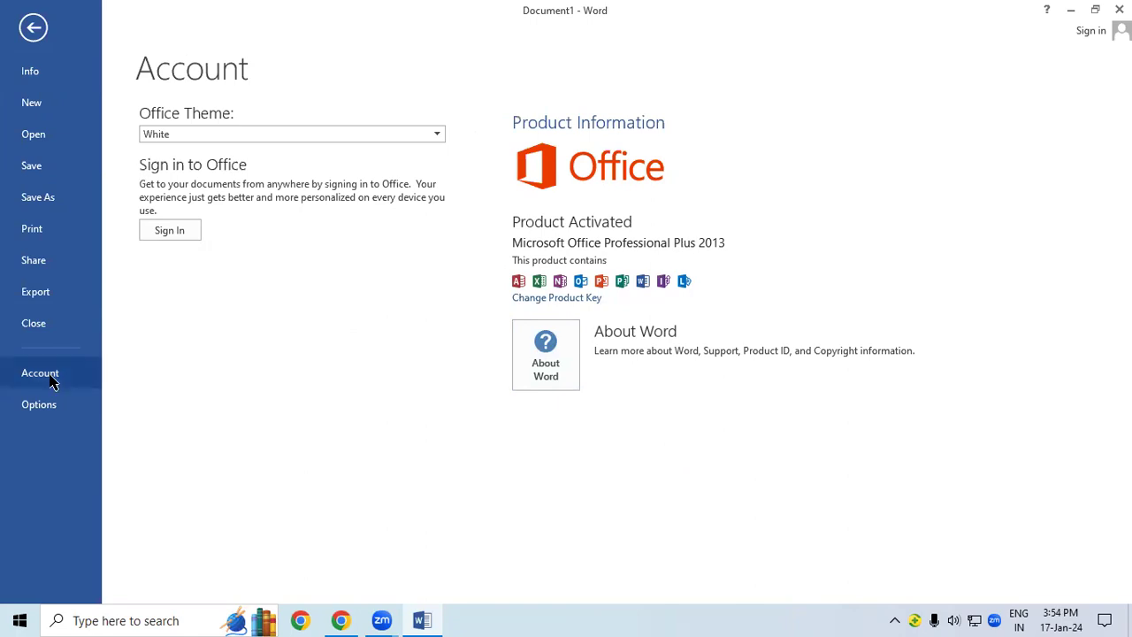
click(36, 405)
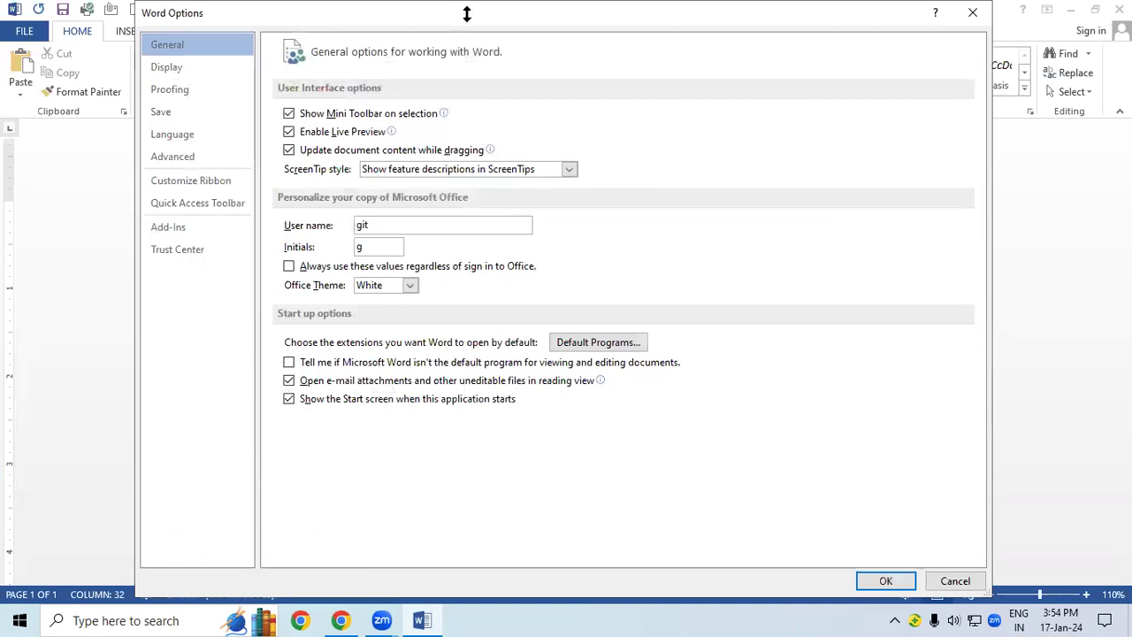
drag(467, 13, 468, 65)
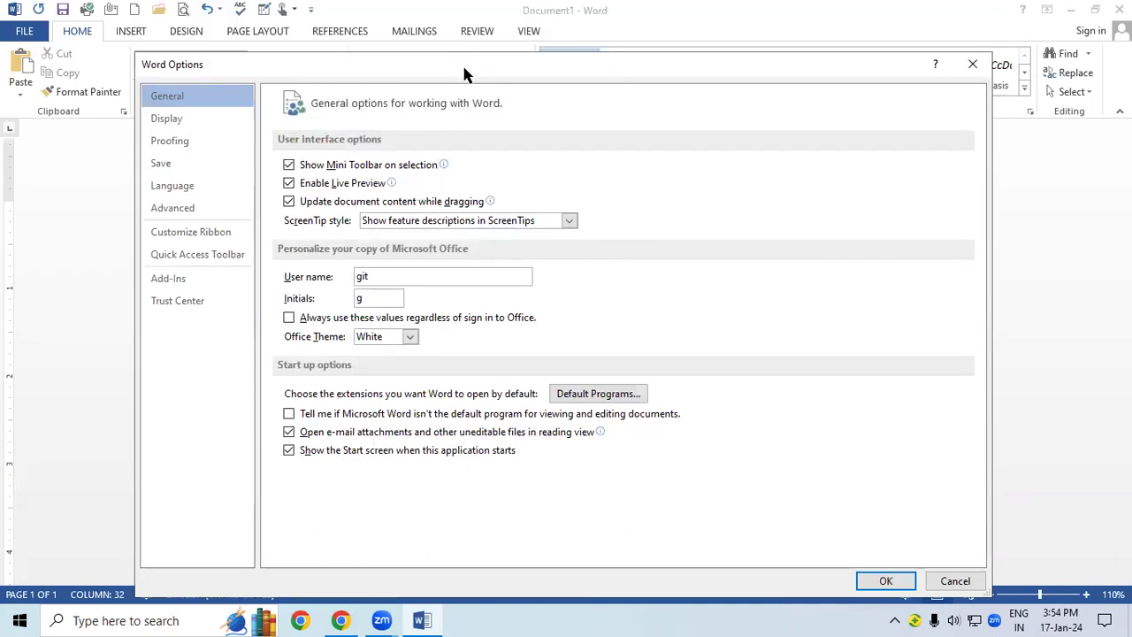
drag(464, 68, 408, 149)
click(913, 152)
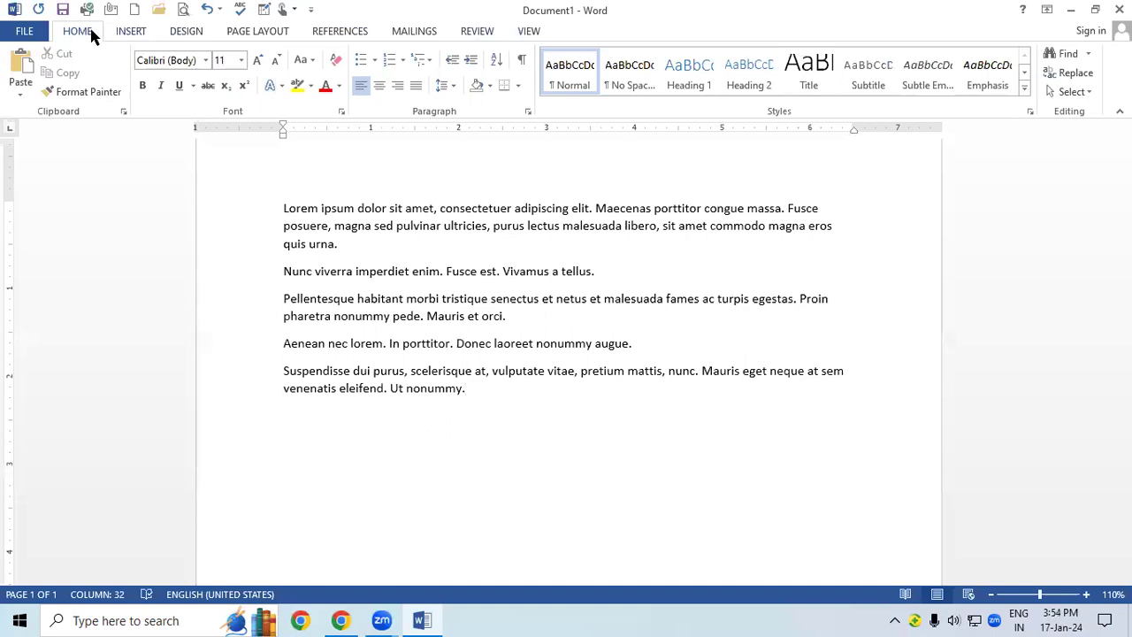
Examine the Insert, Design, Page Layout, References, Mailings, Review and View command sets in turn, ending with the cursor in the second paragraph.
click(127, 34)
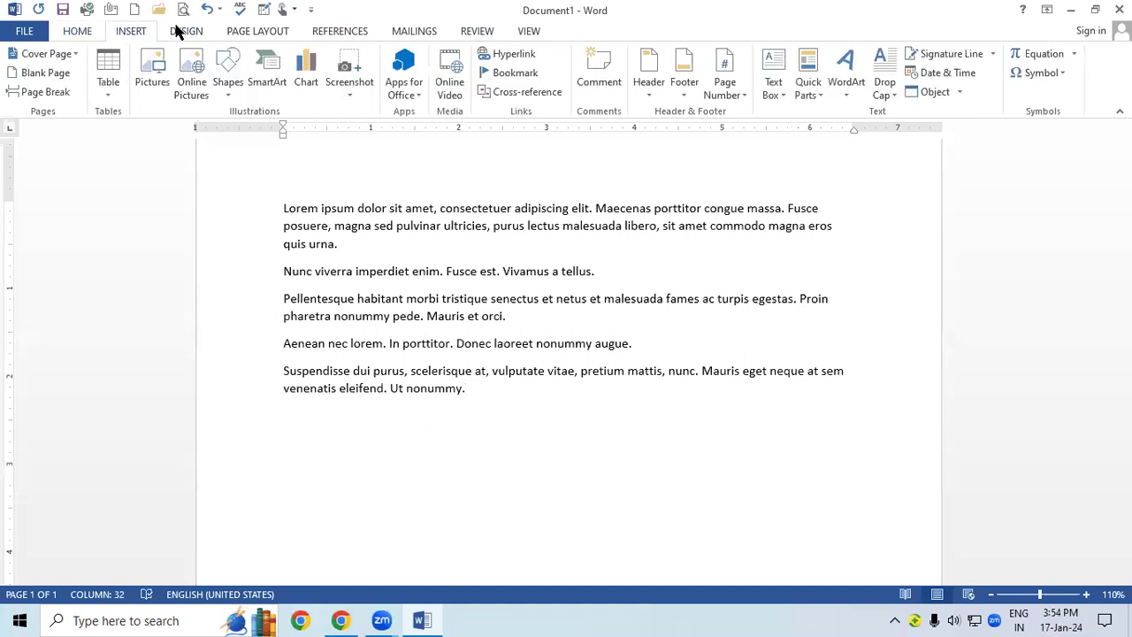
click(189, 32)
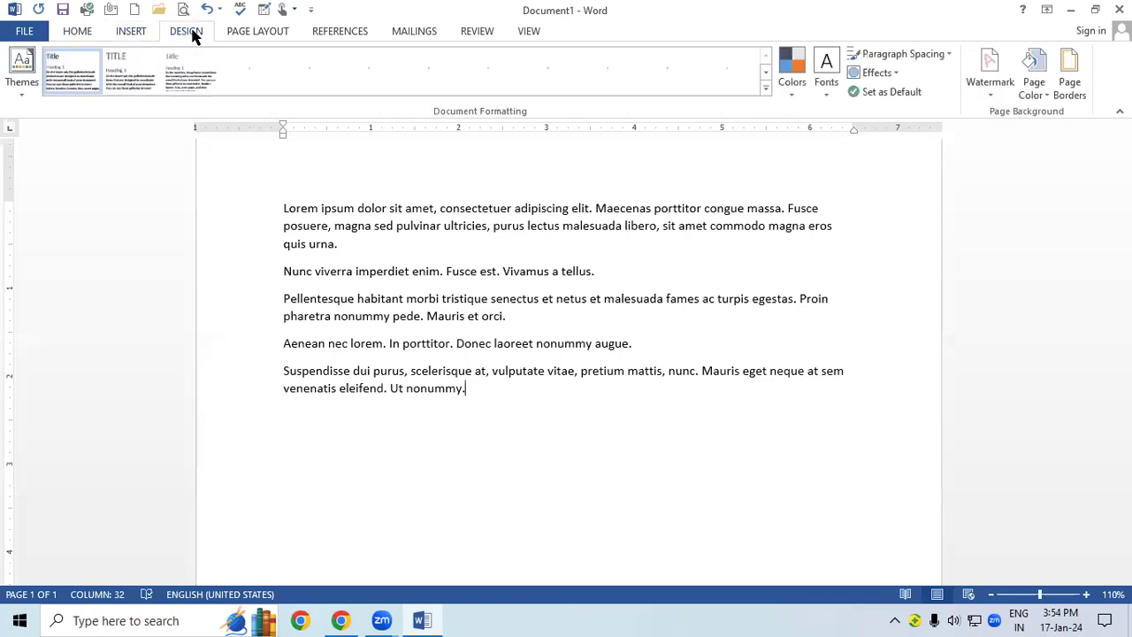
click(275, 33)
click(345, 36)
click(419, 35)
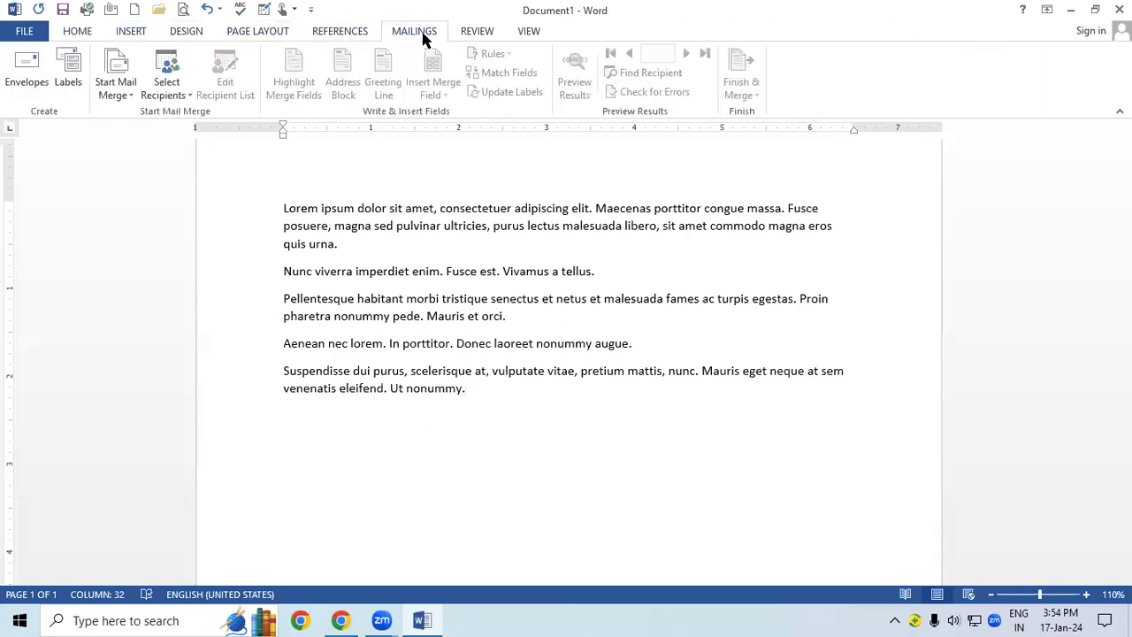
click(475, 33)
click(528, 33)
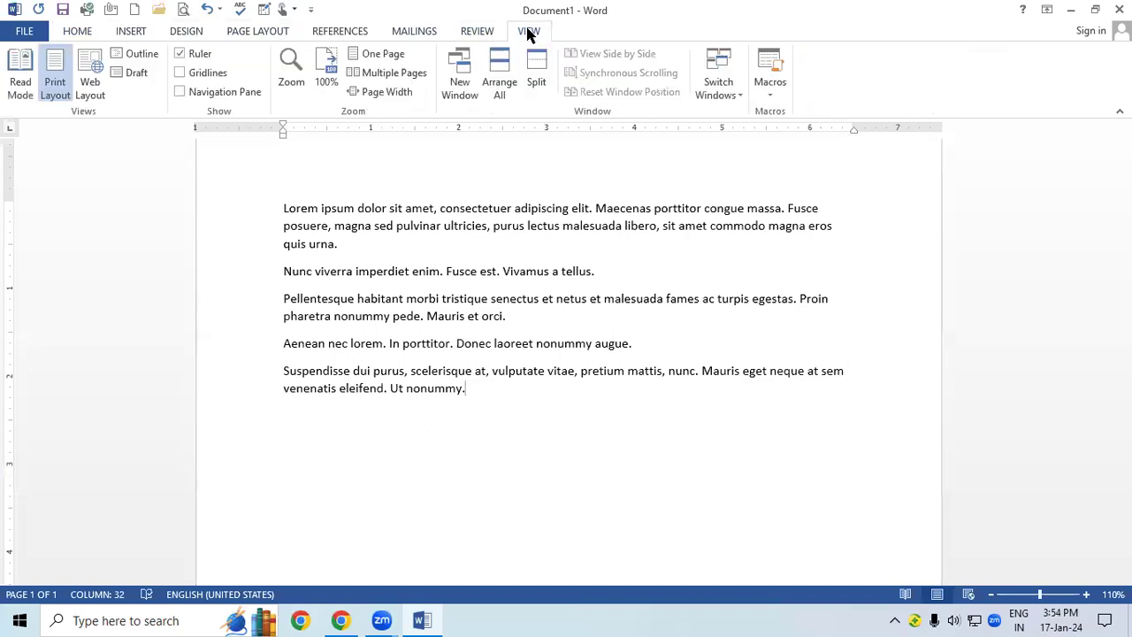
click(429, 270)
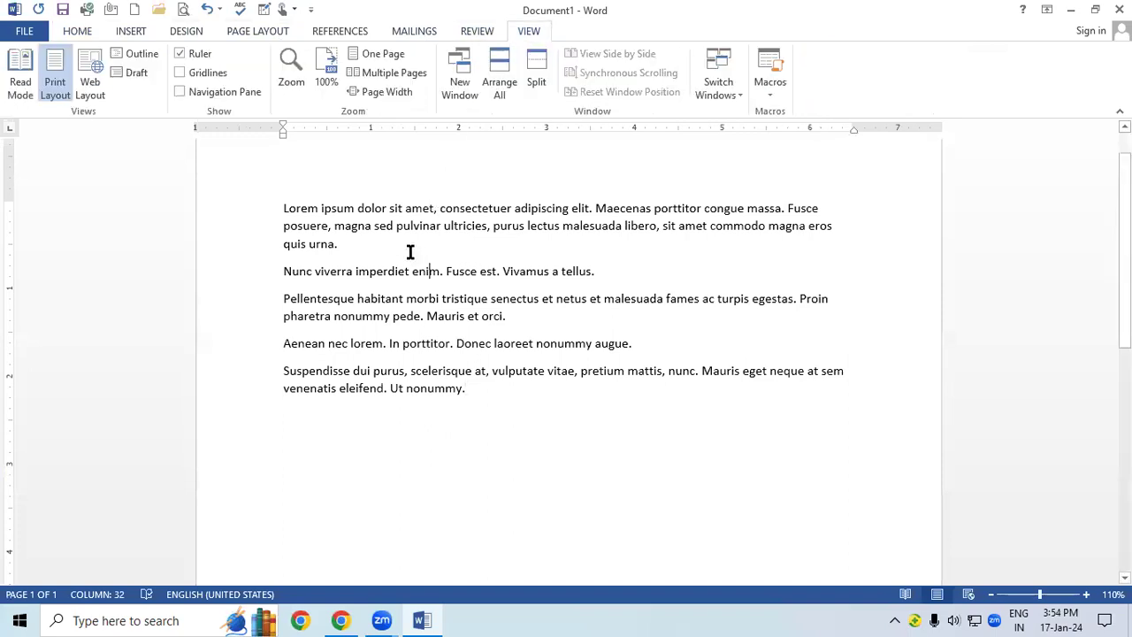
Go back to the Home commands and point out the Clipboard and Font groups with red circles, and clear the markings.
click(77, 34)
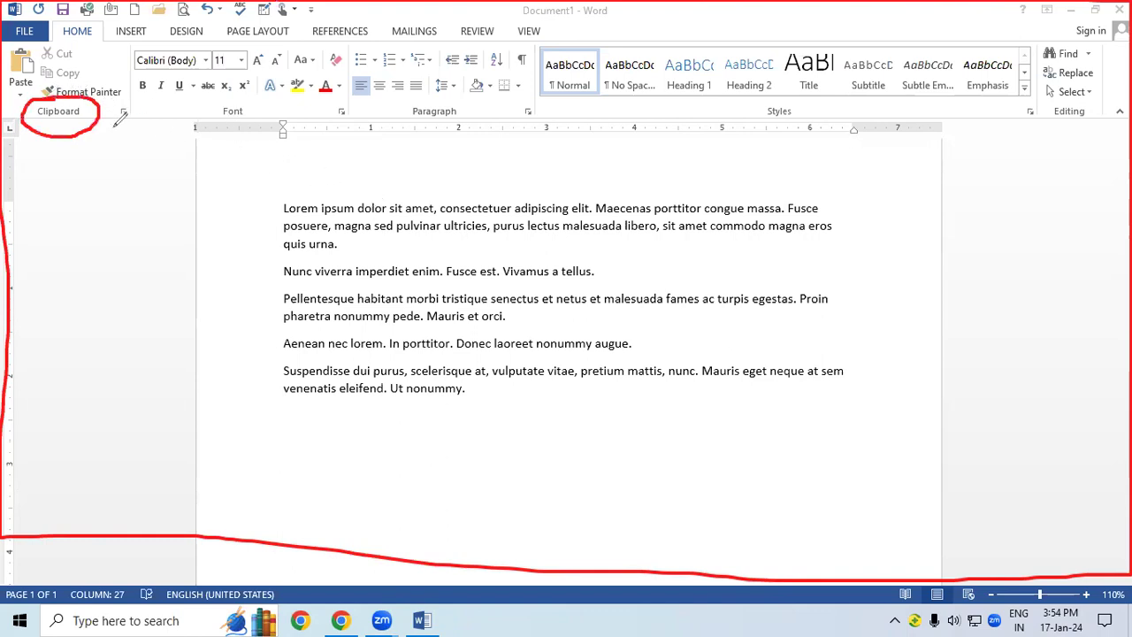
mouse_move(263, 93)
mouse_down()
mouse_move(214, 89)
mouse_move(231, 129)
mouse_move(267, 94)
mouse_up()
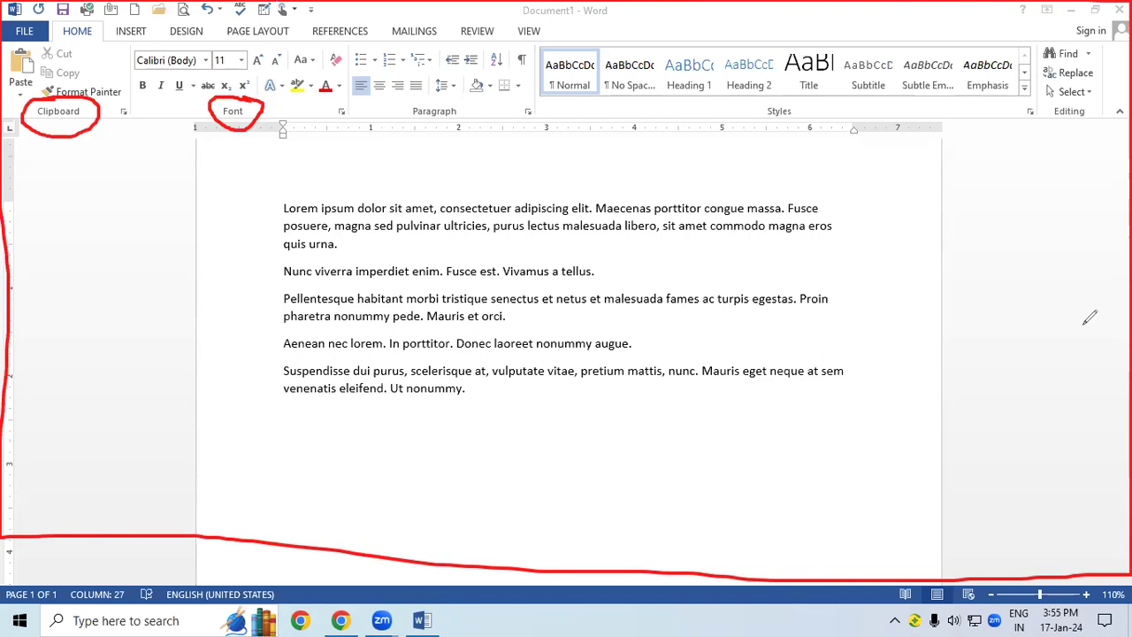
key(Escape)
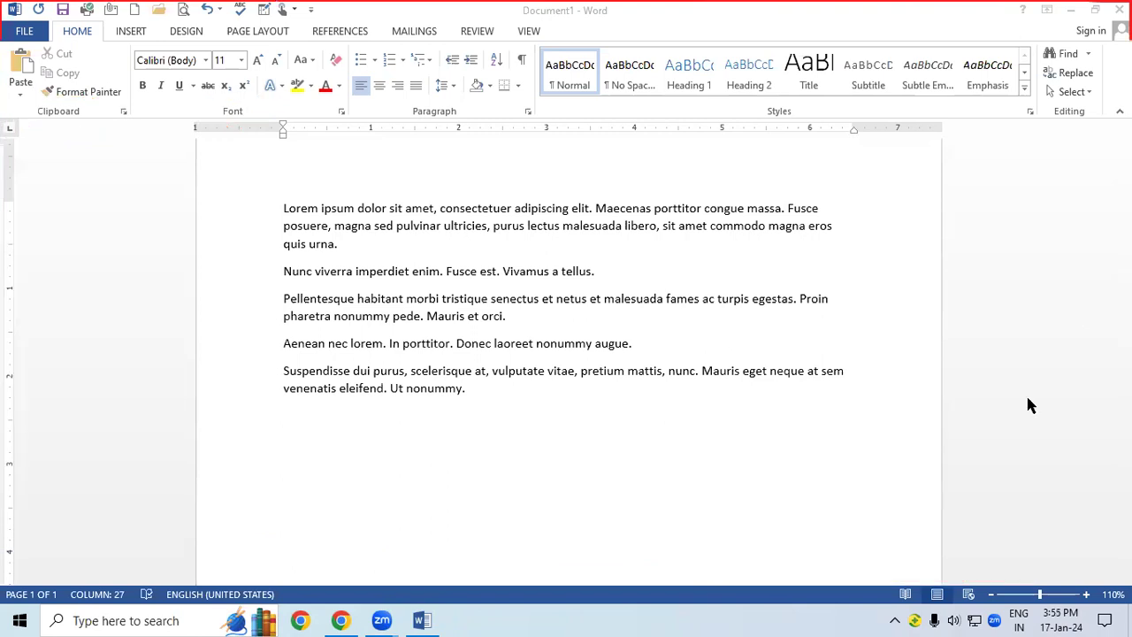